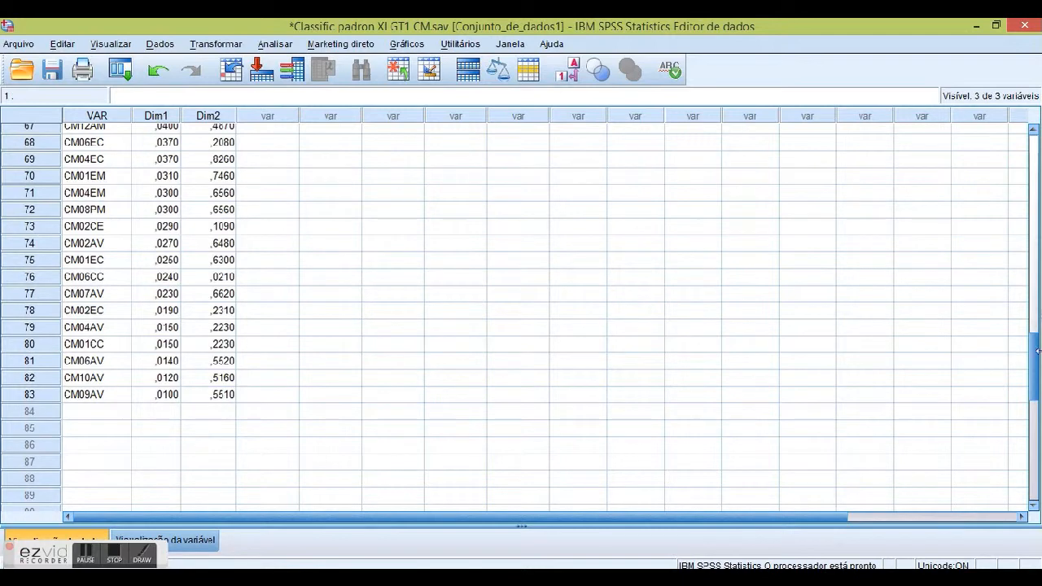
# Step: Set up a hierarchical cluster analysis of the cases using Dim1 and Dim2 as variables, with cases labelled by VAR
pyautogui.moveTo(1037, 350); pyautogui.dragTo(1035, 147)
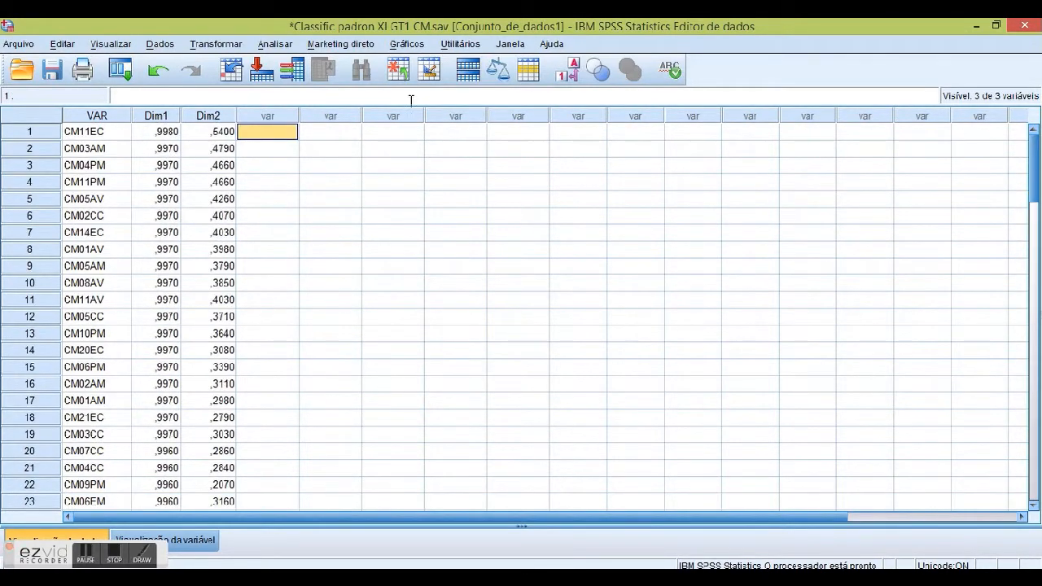
pyautogui.click(273, 44)
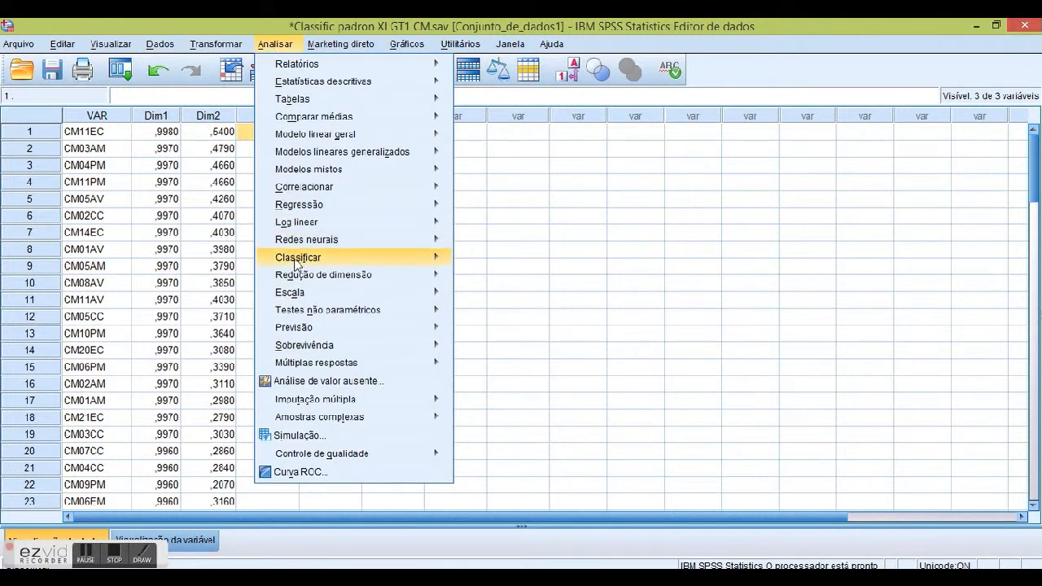
pyautogui.moveTo(298, 263)
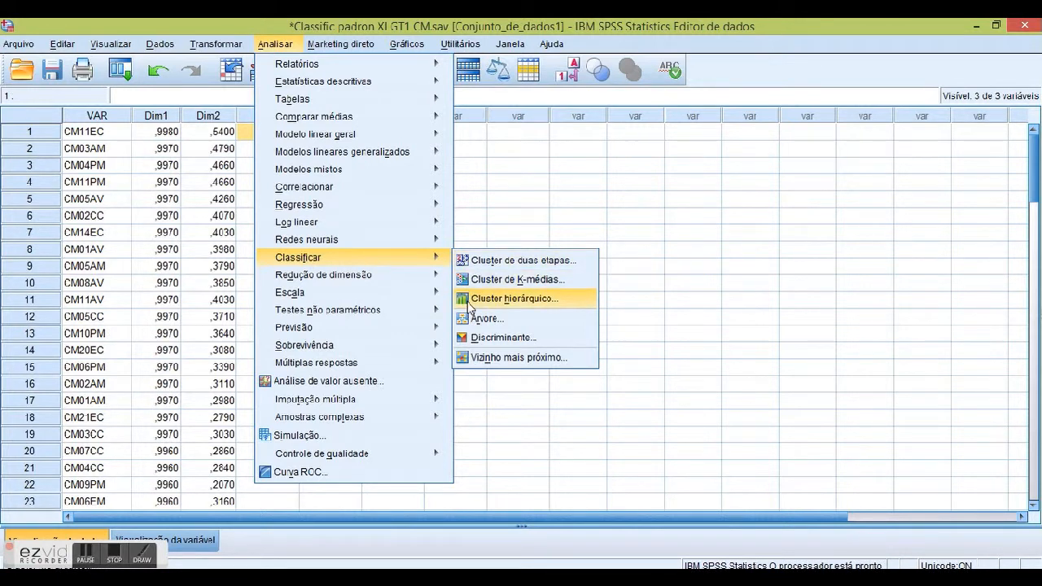
pyautogui.click(470, 306)
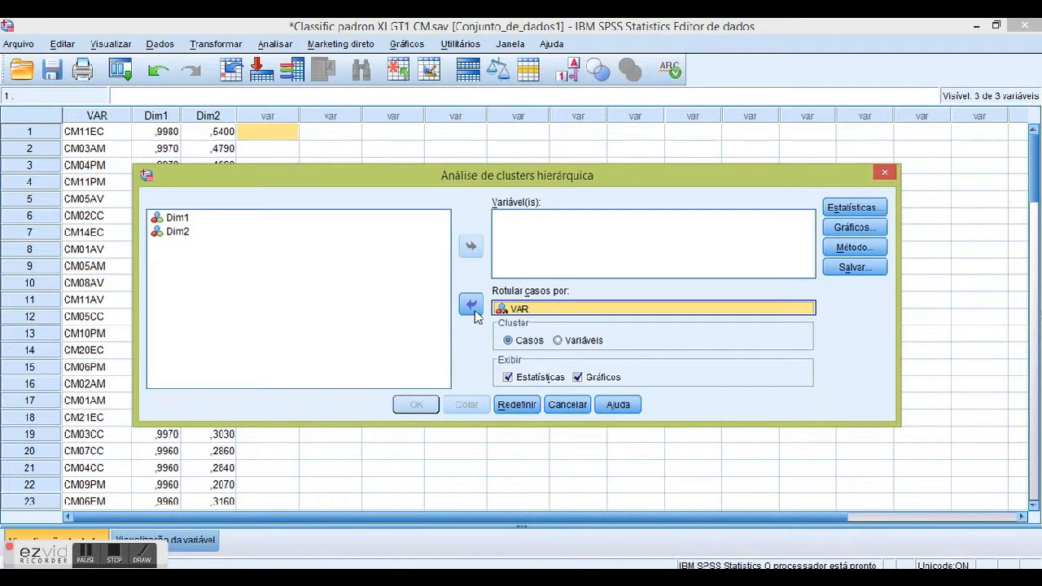
pyautogui.click(176, 218)
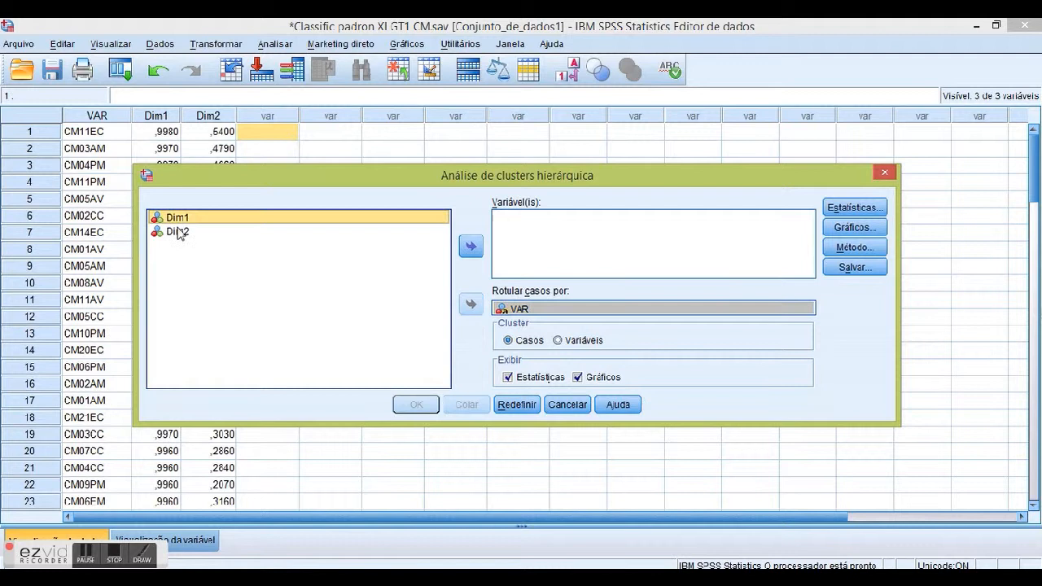
pyautogui.keyDown('shift'); pyautogui.click(177, 232); pyautogui.keyUp('shift')
pyautogui.click(470, 245)
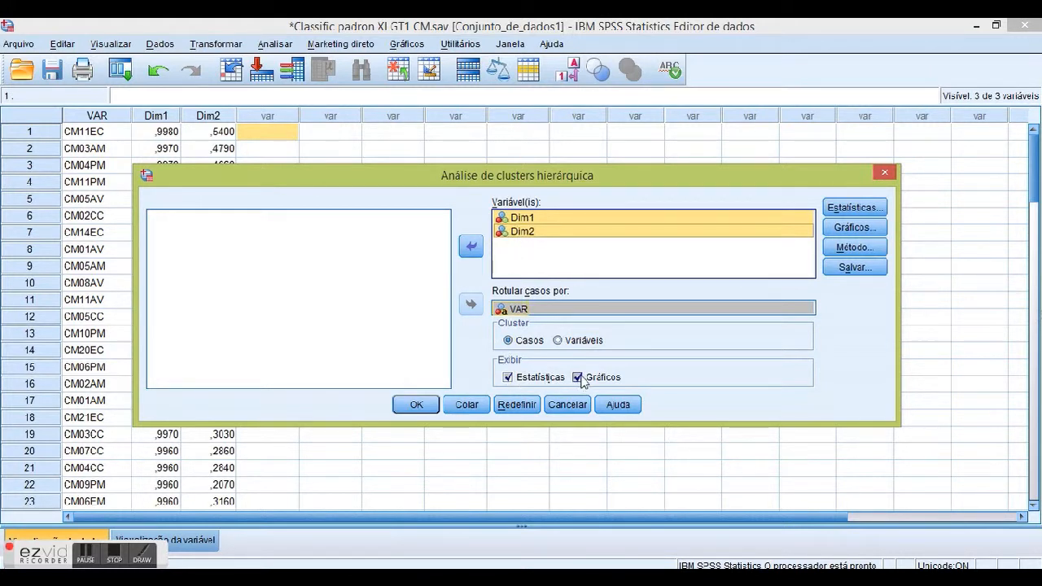
# Step: Keep only the agglomeration schedule in the statistics, and request a dendrogram with the icicle plot set to none
pyautogui.click(851, 210)
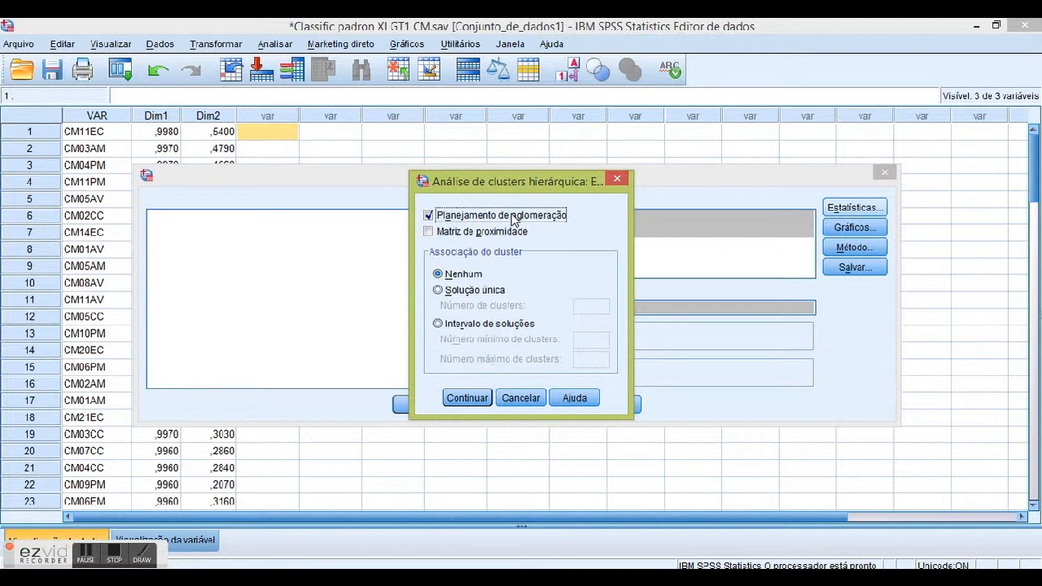
pyautogui.click(468, 399)
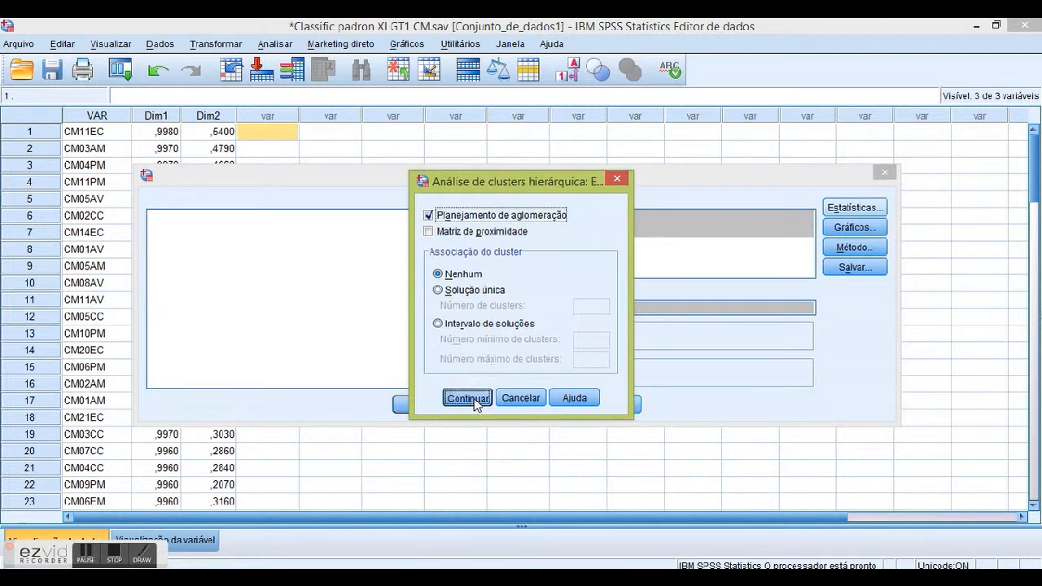
pyautogui.click(875, 233)
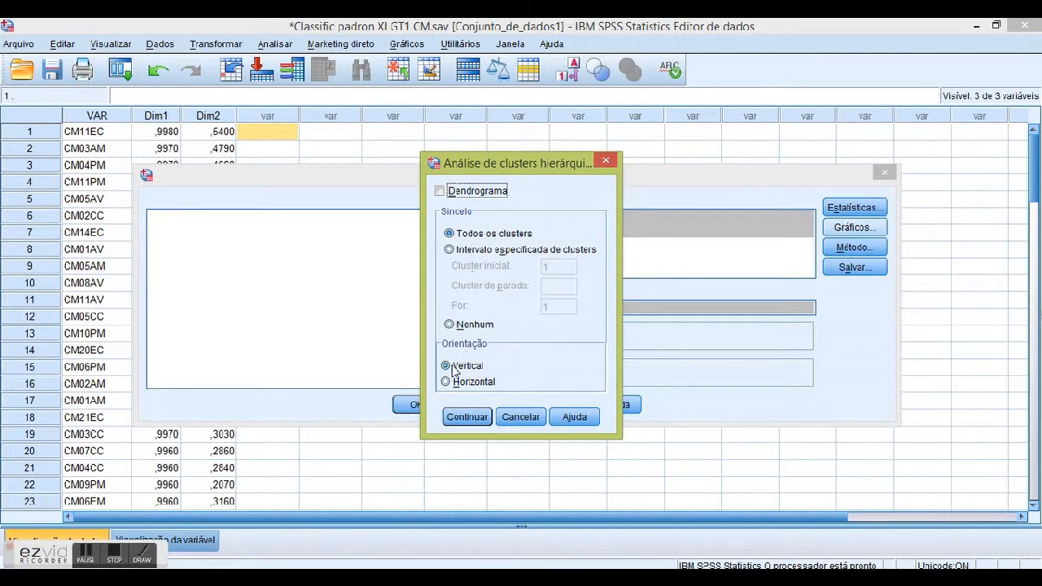
pyautogui.click(450, 325)
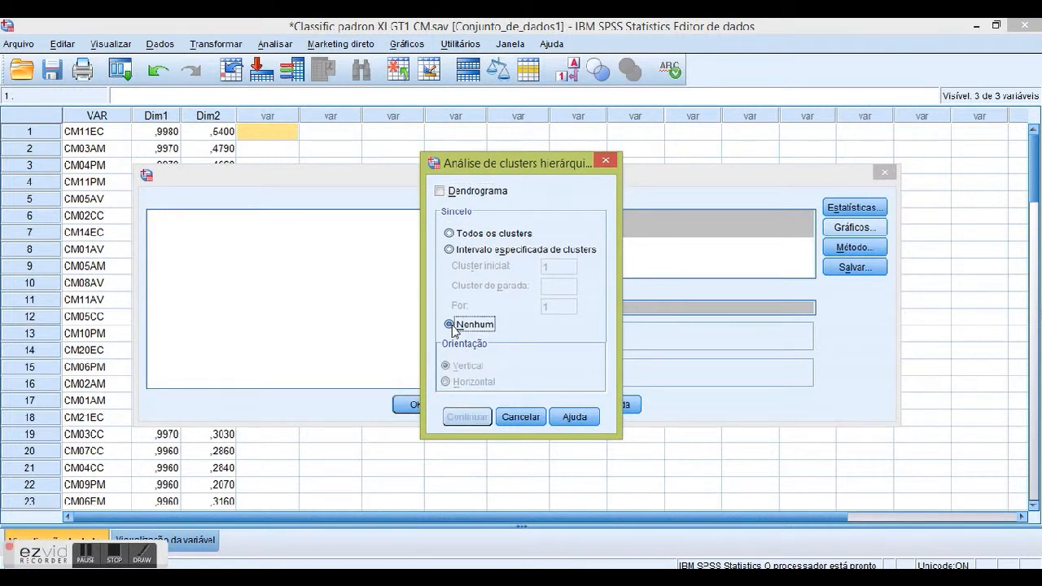
pyautogui.click(441, 191)
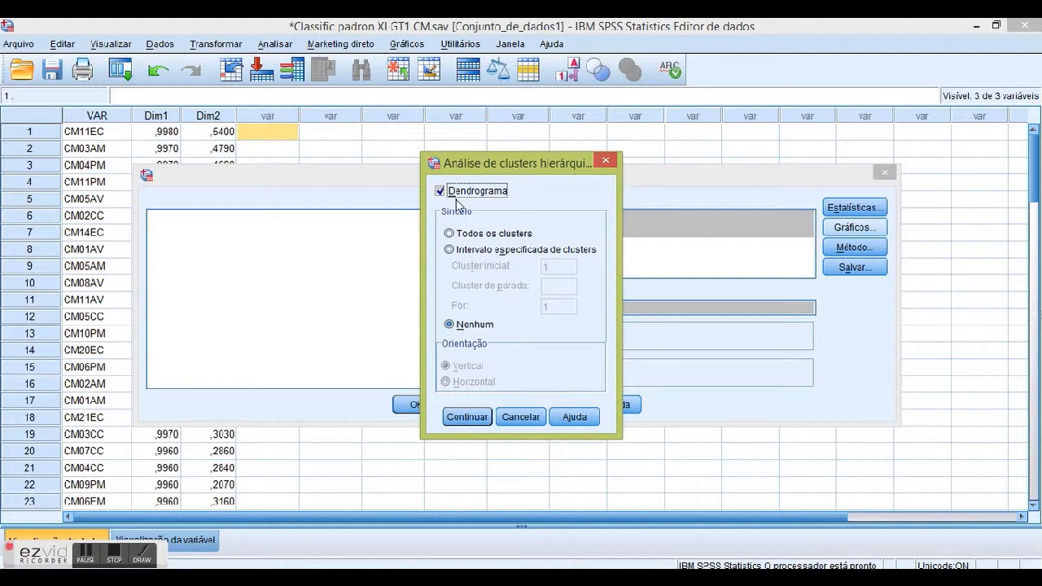
pyautogui.click(469, 417)
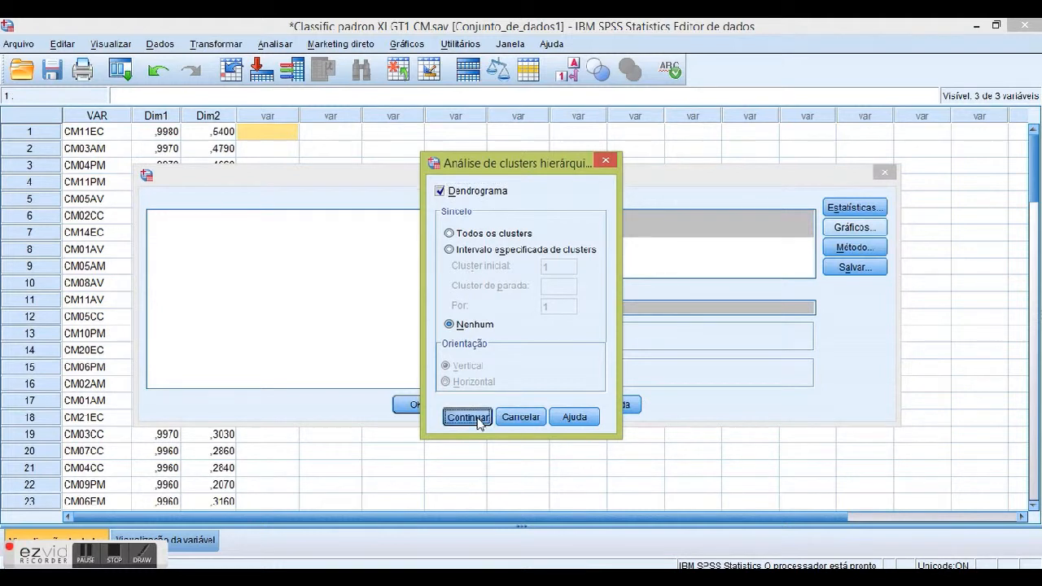
# Step: Set the cluster method to between-groups linkage with squared Euclidean distance as the interval measure, and dismiss the battery notice
pyautogui.click(833, 249)
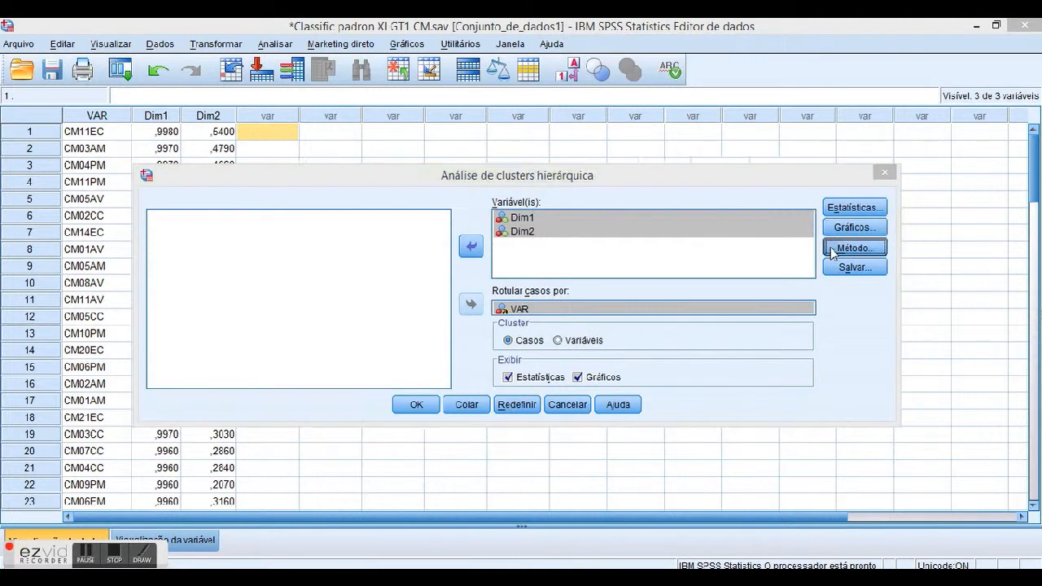
pyautogui.click(707, 179)
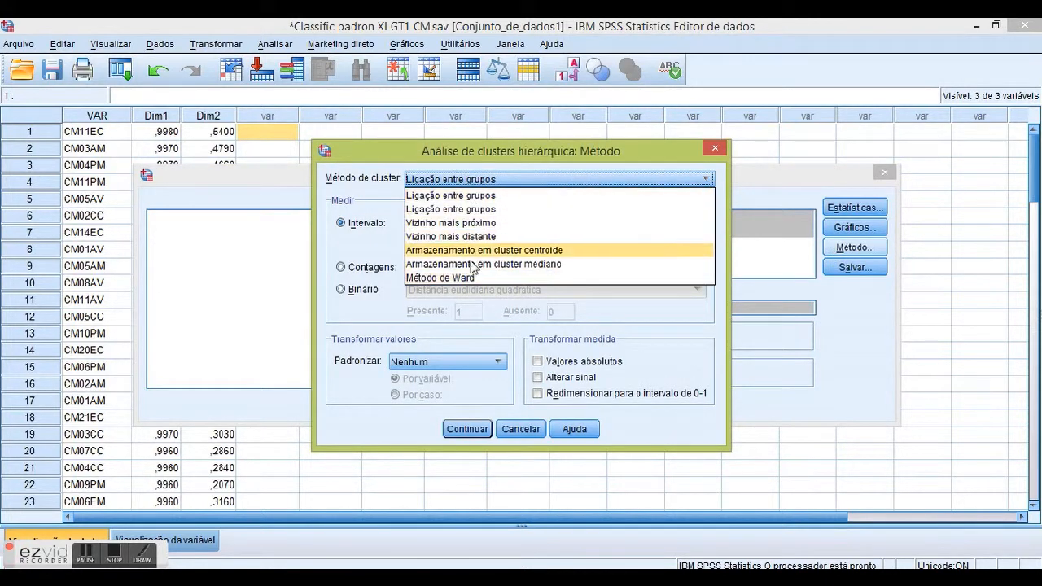
pyautogui.click(476, 199)
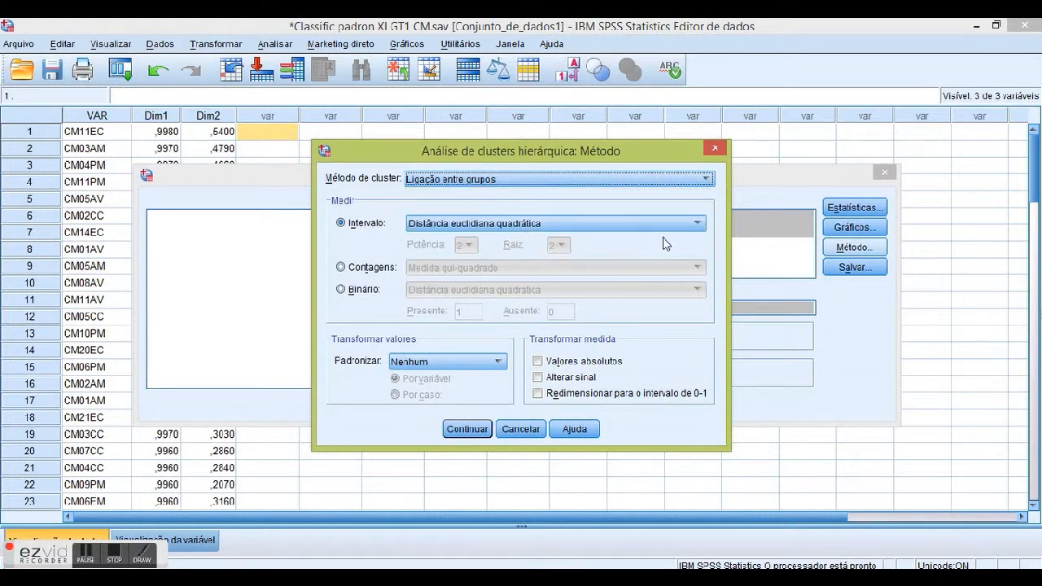
pyautogui.click(692, 223)
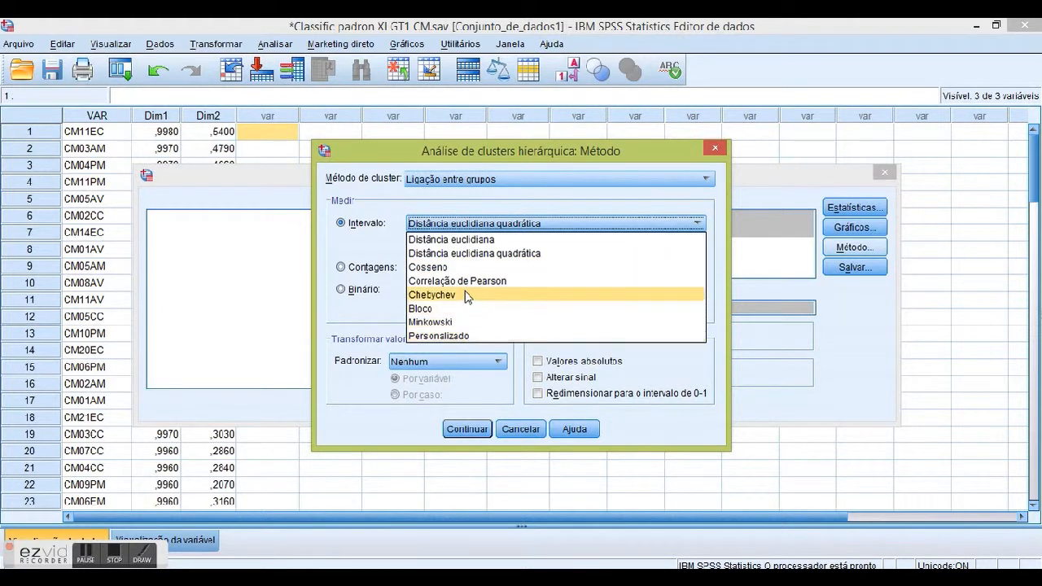
pyautogui.click(474, 253)
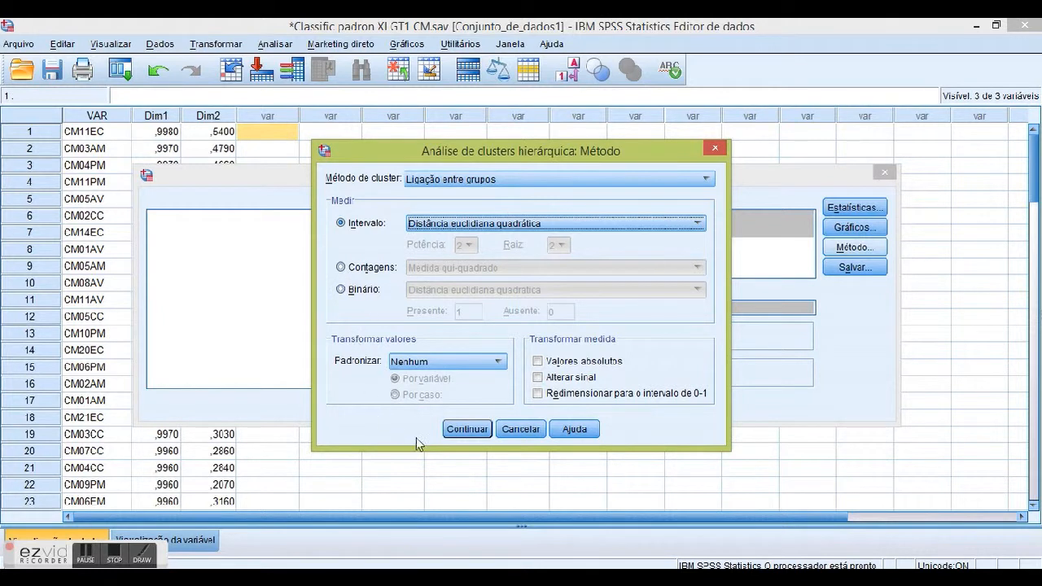
pyautogui.click(457, 429)
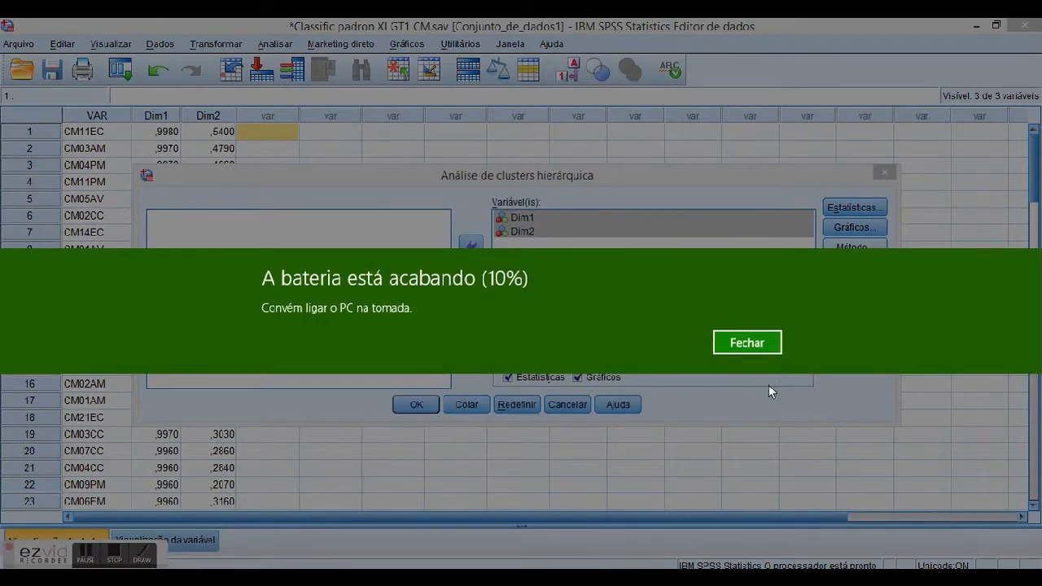
pyautogui.click(757, 342)
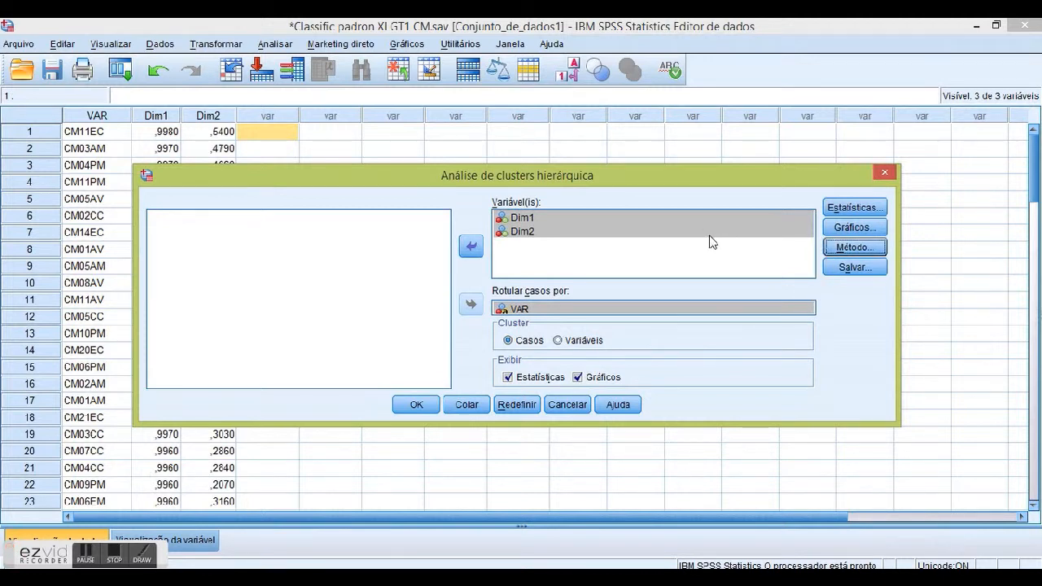
# Step: Save cluster membership for a range of solutions, from a minimum of 3 to a maximum of 8 clusters
pyautogui.click(854, 267)
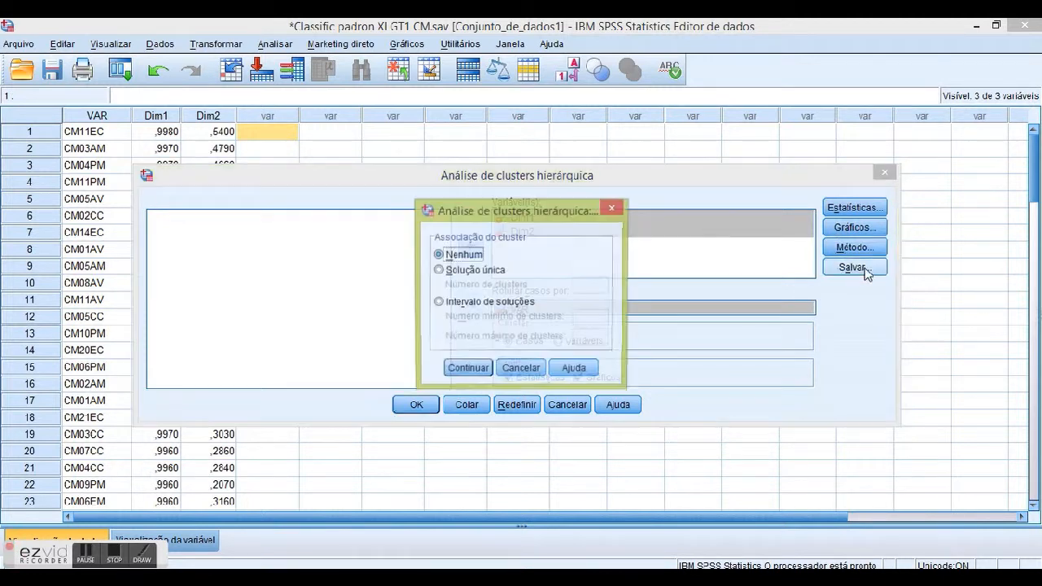
pyautogui.click(461, 307)
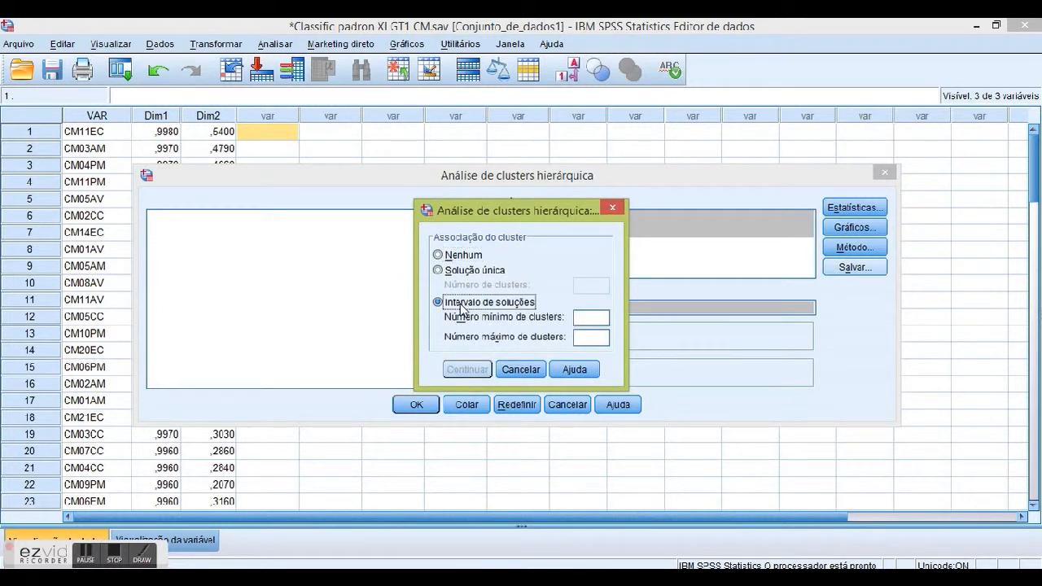
pyautogui.click(587, 318)
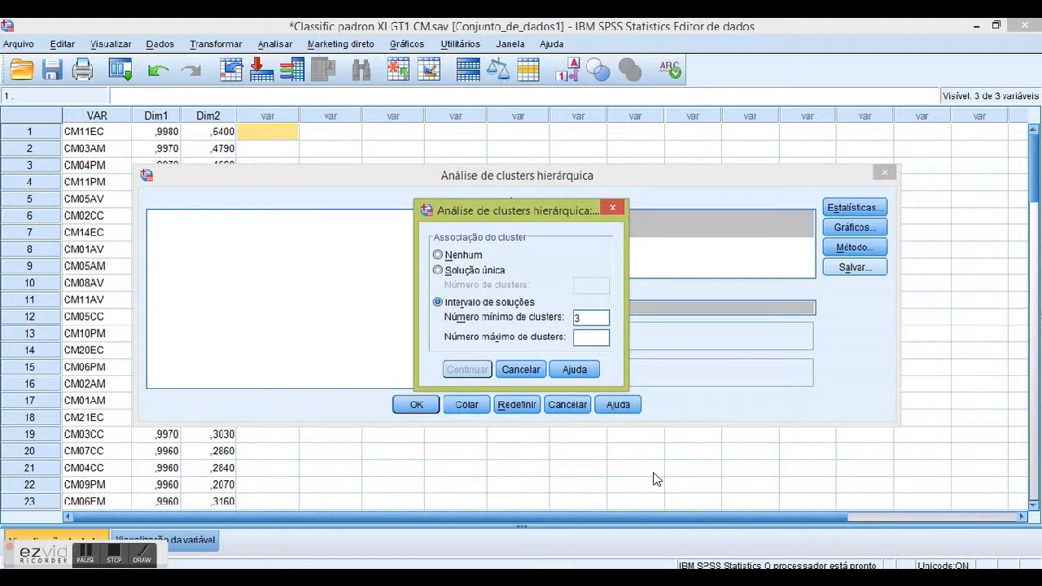
pyautogui.write('8')
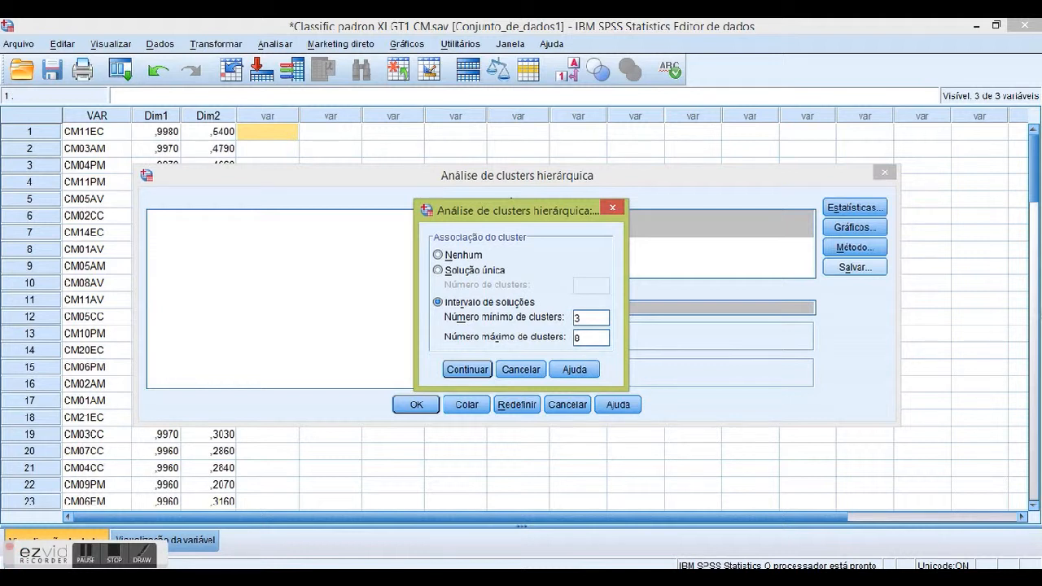
# Step: Switch to the DIAG_PADRONIZACAO_X workbook in Excel and show the variable list of the DICIONARIO sheet in a maximized window
pyautogui.click(90, 560)
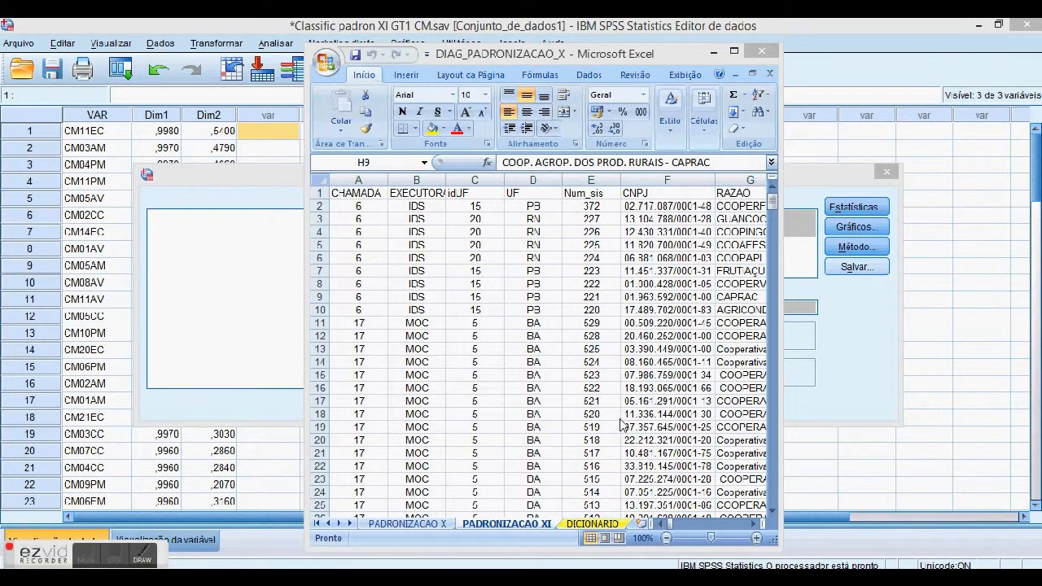
pyautogui.click(592, 525)
pyautogui.click(424, 318)
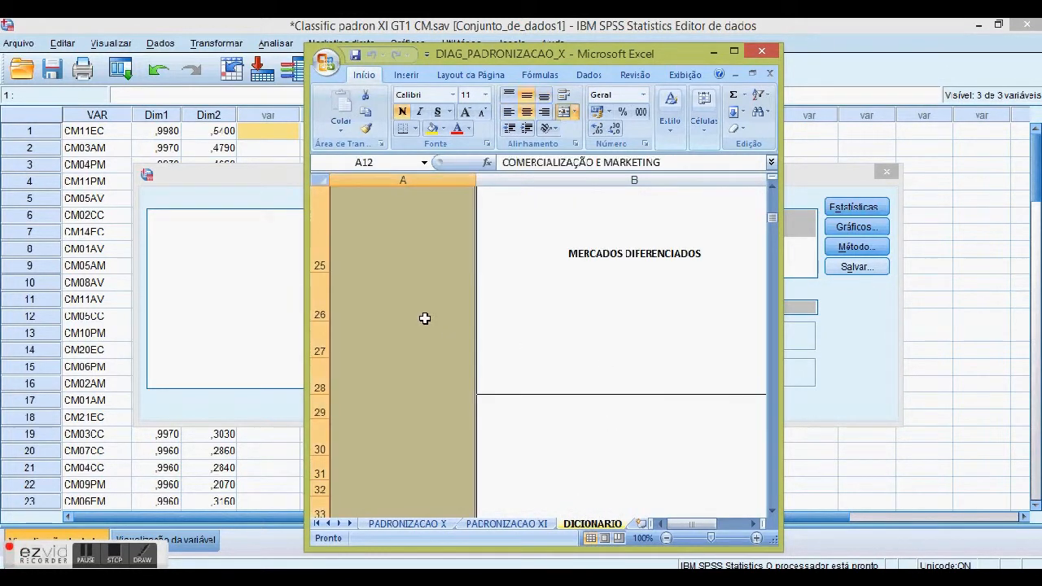
pyautogui.scroll(5, 404, 320)
pyautogui.scroll(1, 405, 320)
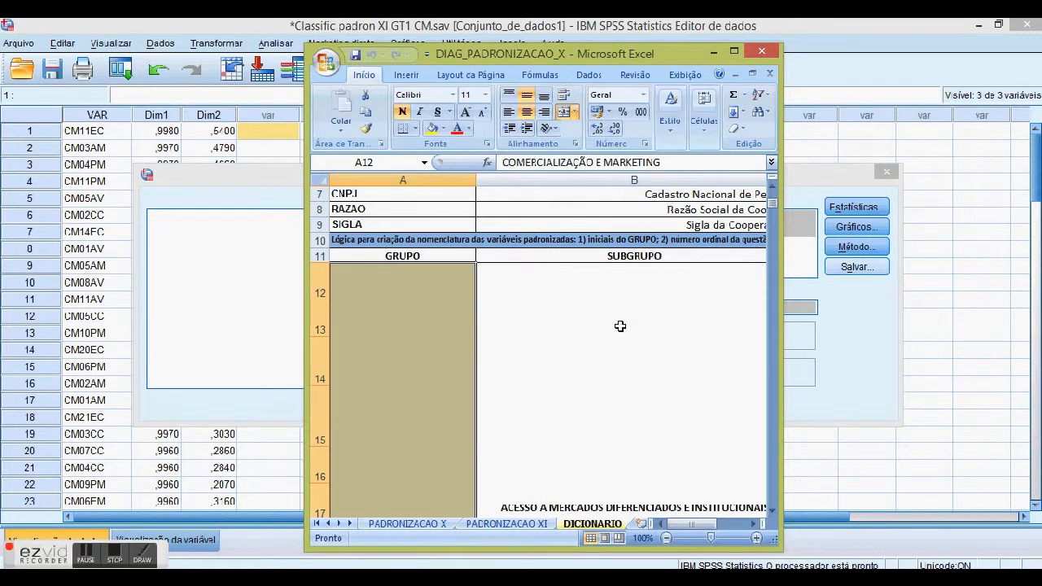
pyautogui.click(620, 259)
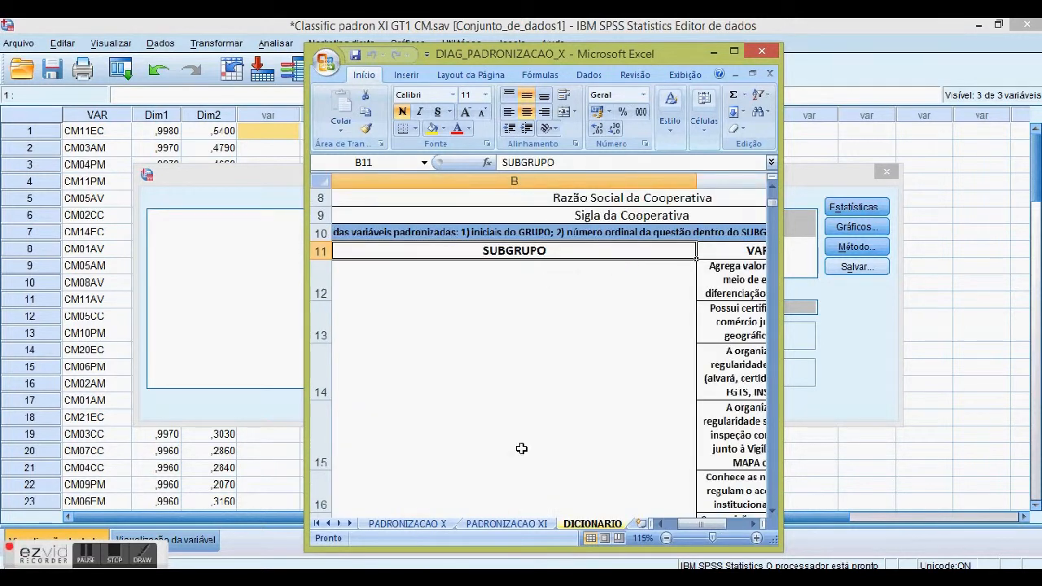
pyautogui.click(734, 51)
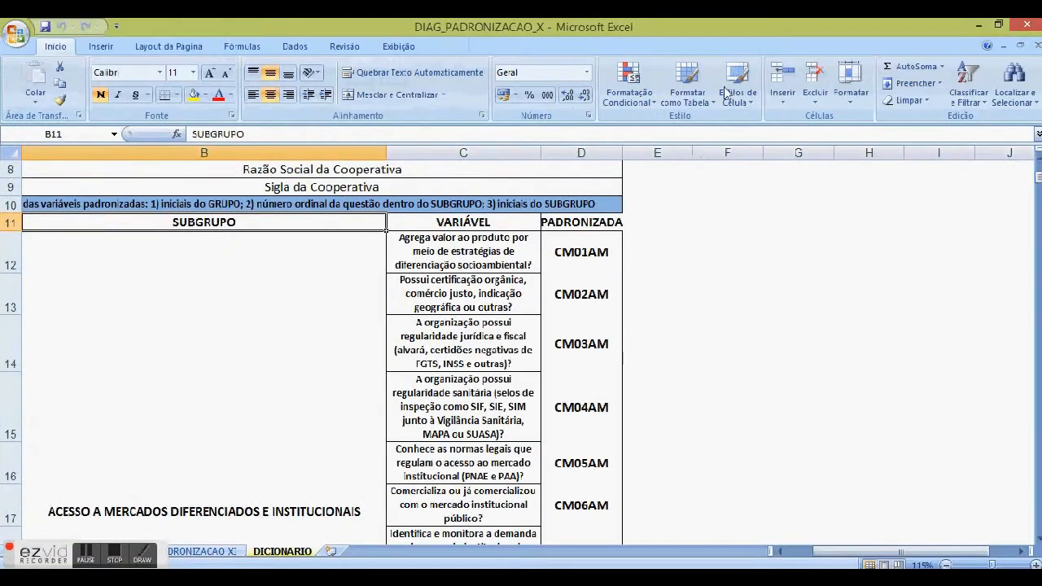
# Step: Review the subgroups of the COMERCIALIZAÇÃO E MARKETING group and their variables, from ACESSO A MERCADOS DIFERENCIADOS E INSTITUCIONAIS through POLÍTICA MERCADOLÓGICA
pyautogui.click(202, 264)
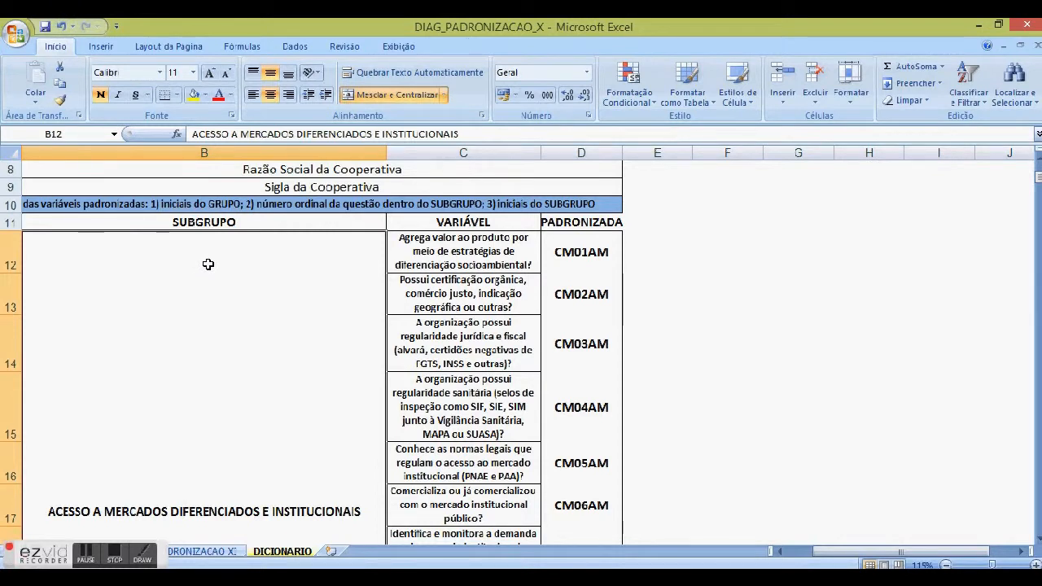
pyautogui.press('Left')
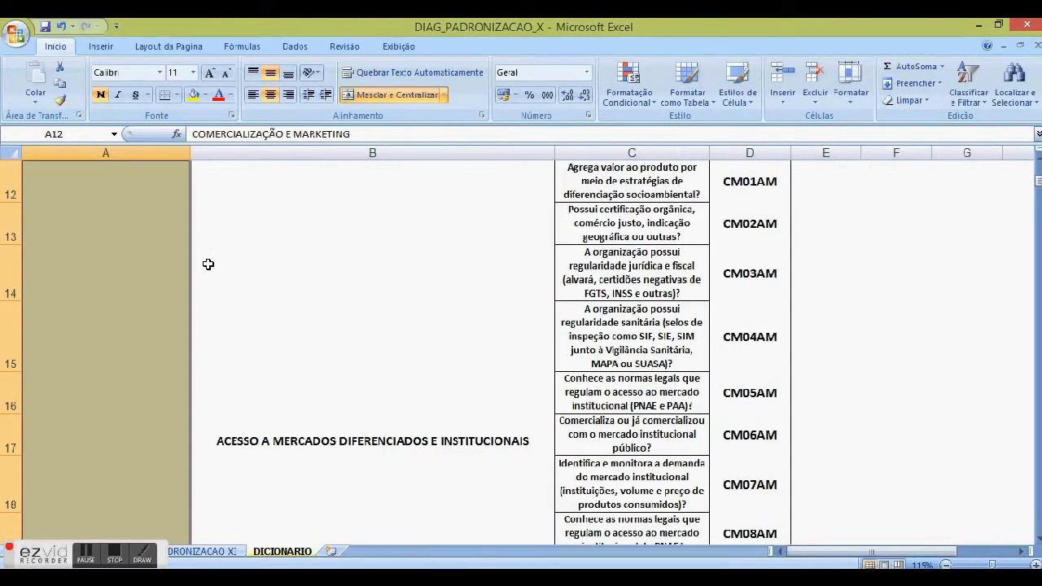
pyautogui.press('Right')
pyautogui.press('Down')
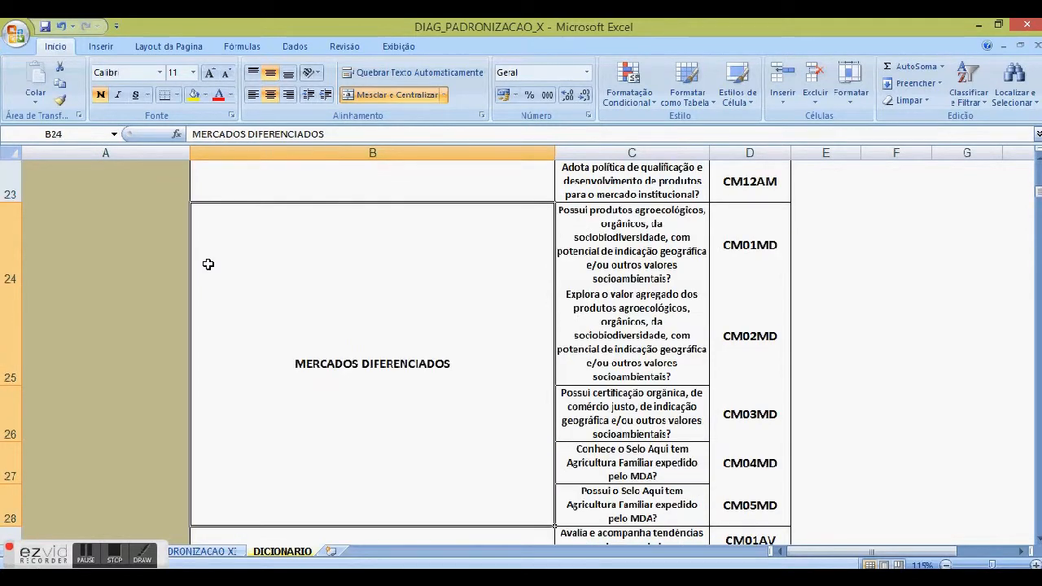
pyautogui.press('Down')
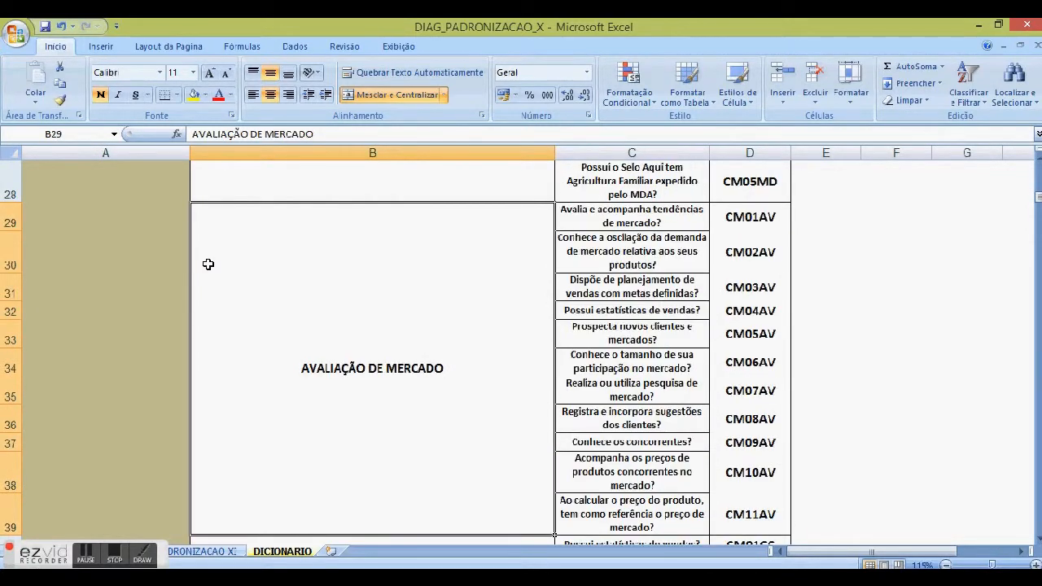
pyautogui.press('Down')
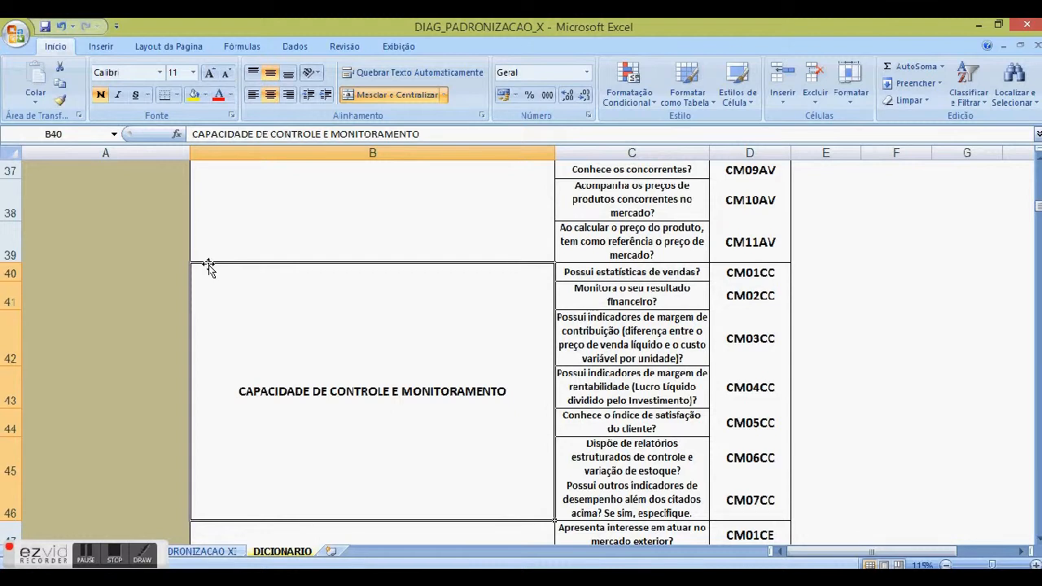
pyautogui.press('Down')
pyautogui.press('Down')
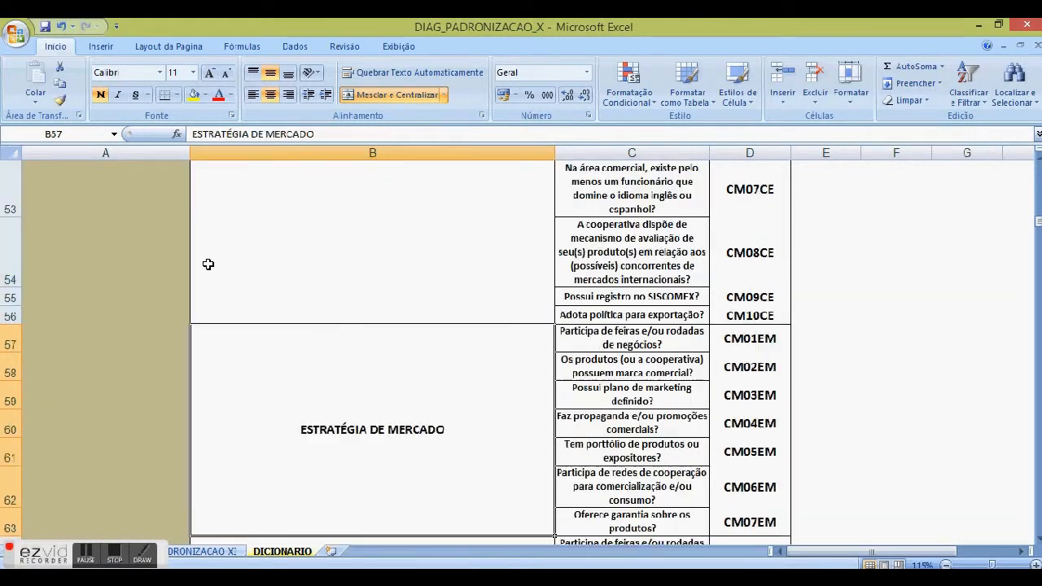
pyautogui.press('Down')
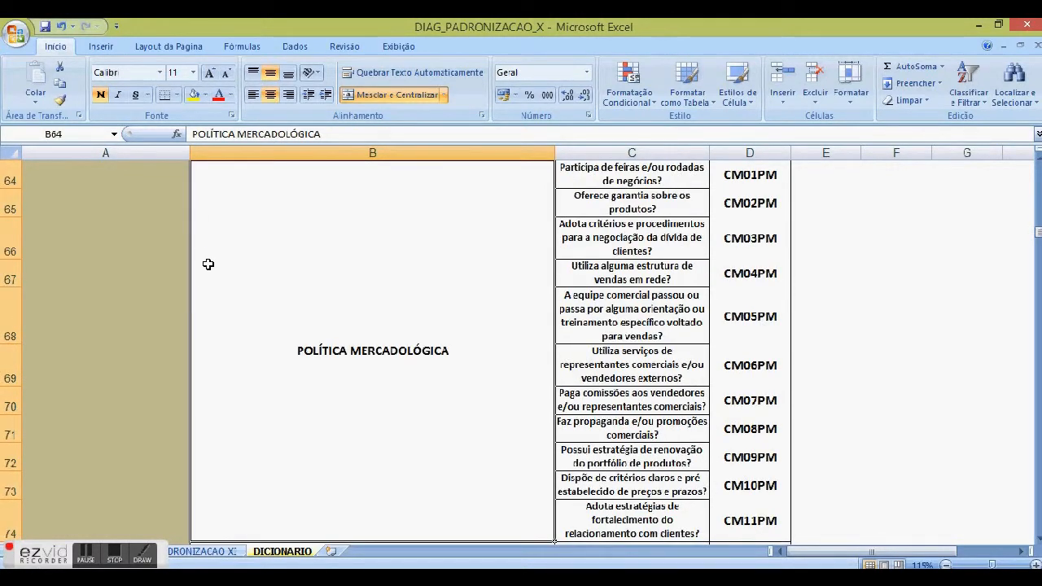
# Step: Review the variables of the ESTRUTURA DE COMERCIALIZAÇÃO subgroup in the dictionary, and close the workbook
pyautogui.press('Down')
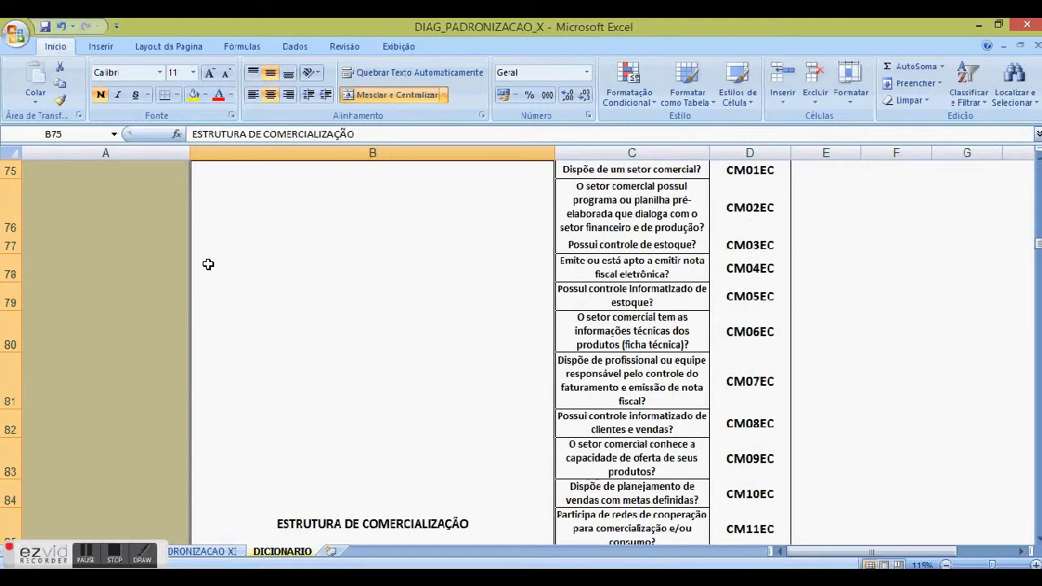
pyautogui.scroll(-5, 313, 293)
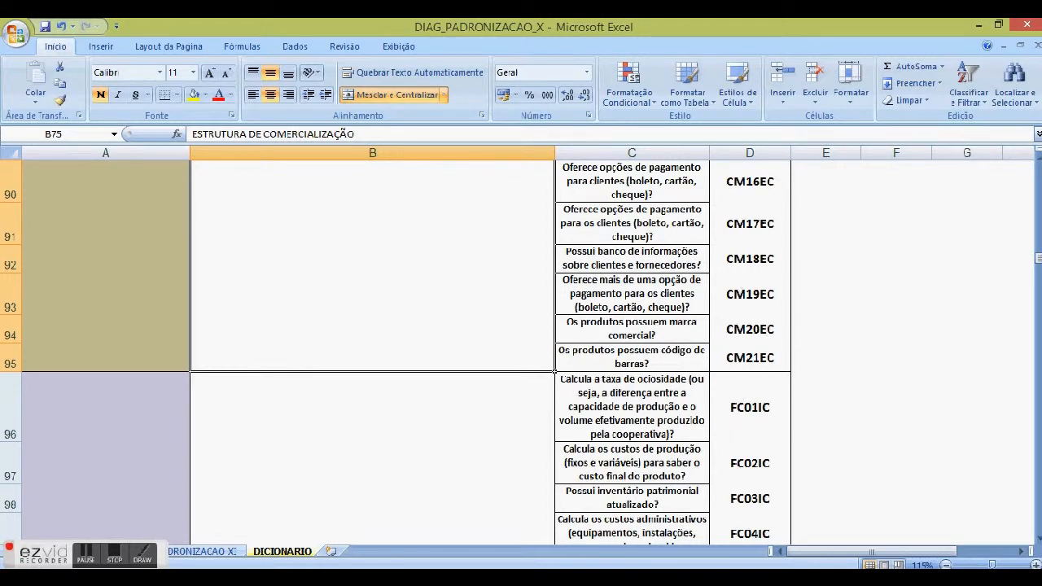
pyautogui.click(1027, 25)
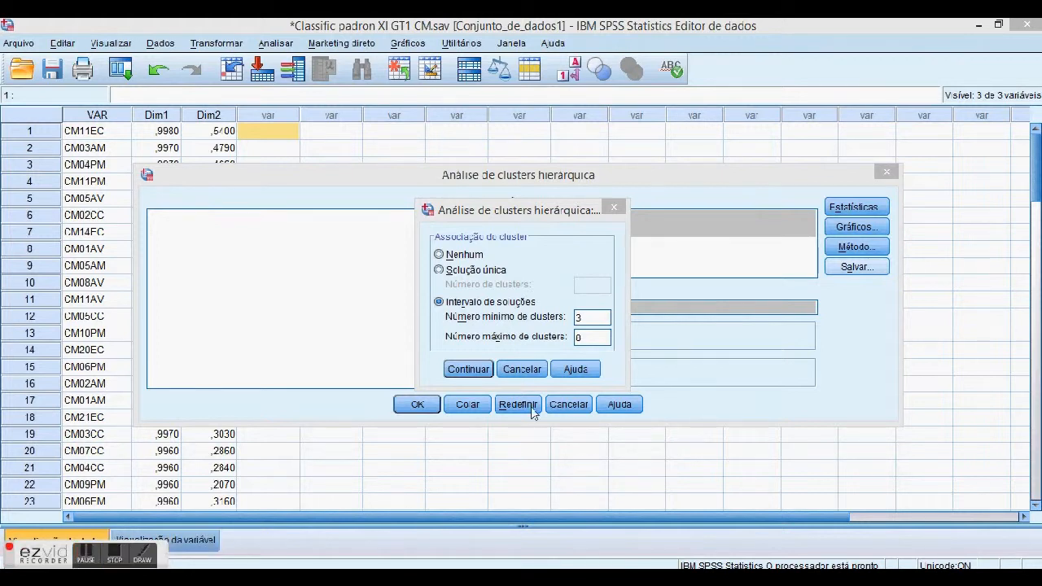
# Step: Accept the cluster membership range, run the hierarchical cluster analysis, and display its dendrogram in the output
pyautogui.click(478, 370)
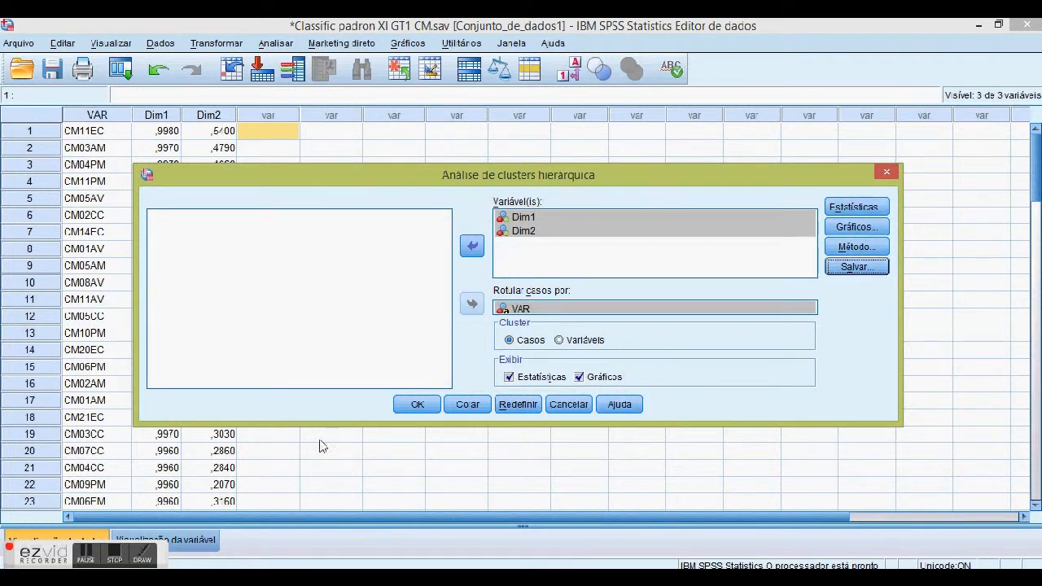
pyautogui.click(412, 404)
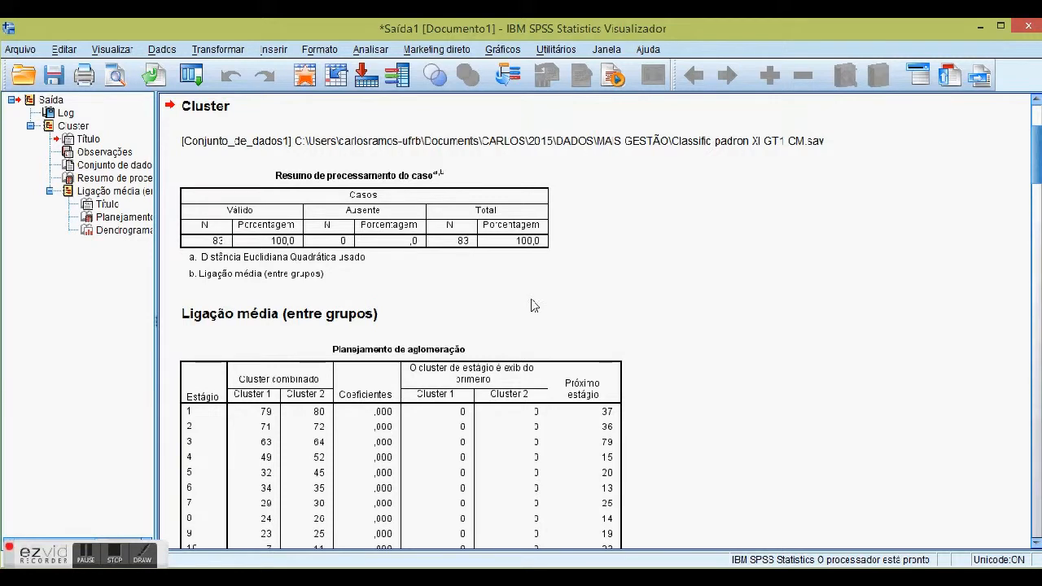
pyautogui.click(308, 249)
pyautogui.click(101, 233)
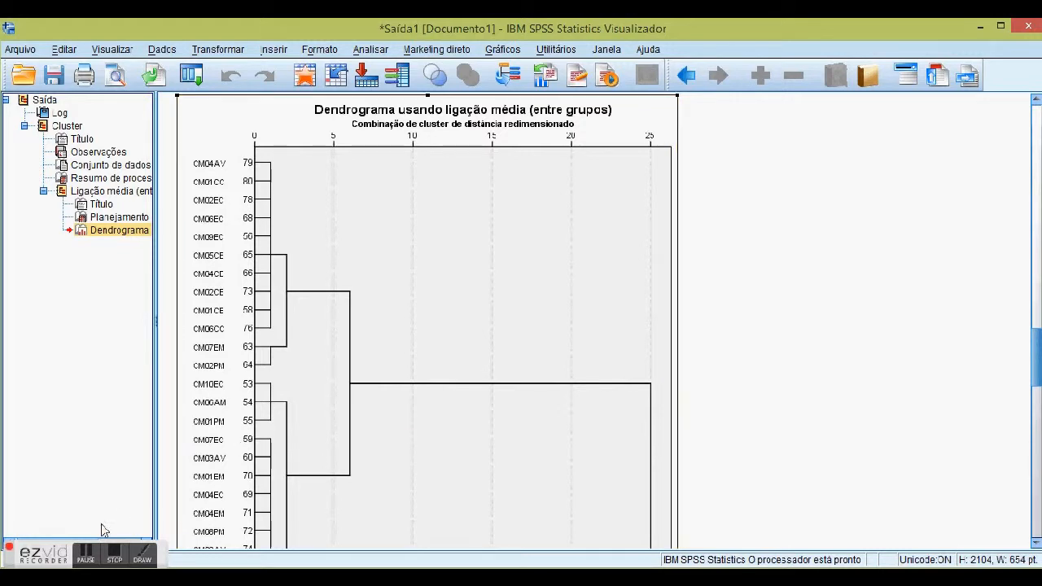
# Step: Switch to the Statistique exploratoire multidimensionnelle PDF in Adobe Reader and go to page 158, the Chapitre 2 title page
pyautogui.click(86, 560)
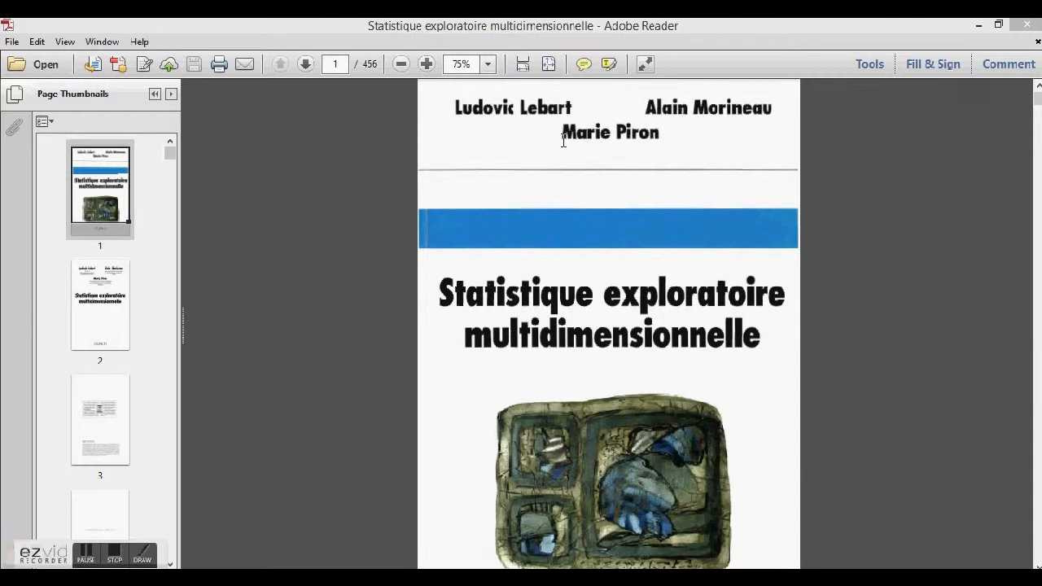
pyautogui.moveTo(170, 153); pyautogui.dragTo(162, 296)
pyautogui.click(102, 423)
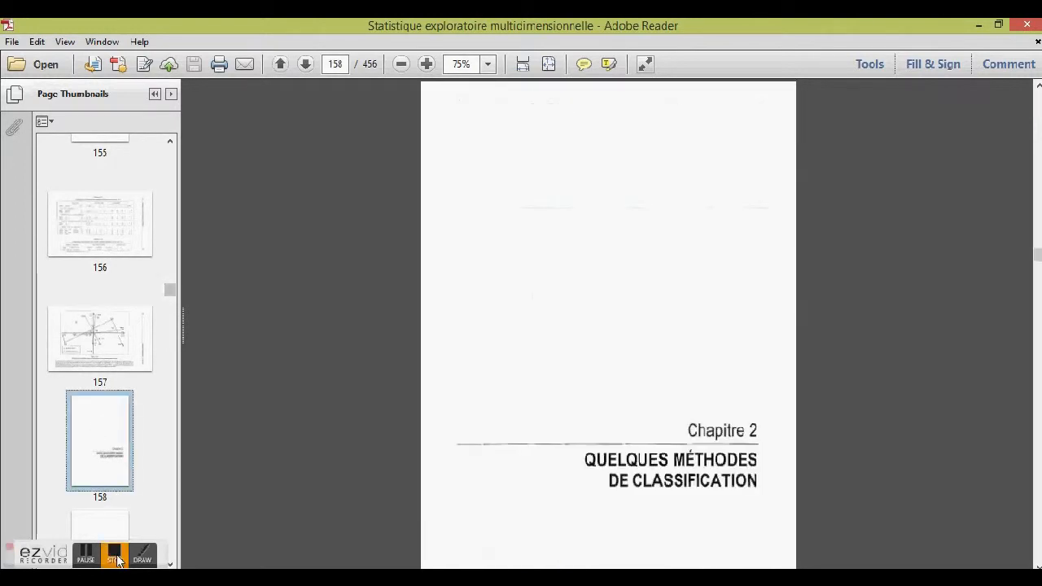
pyautogui.click(88, 557)
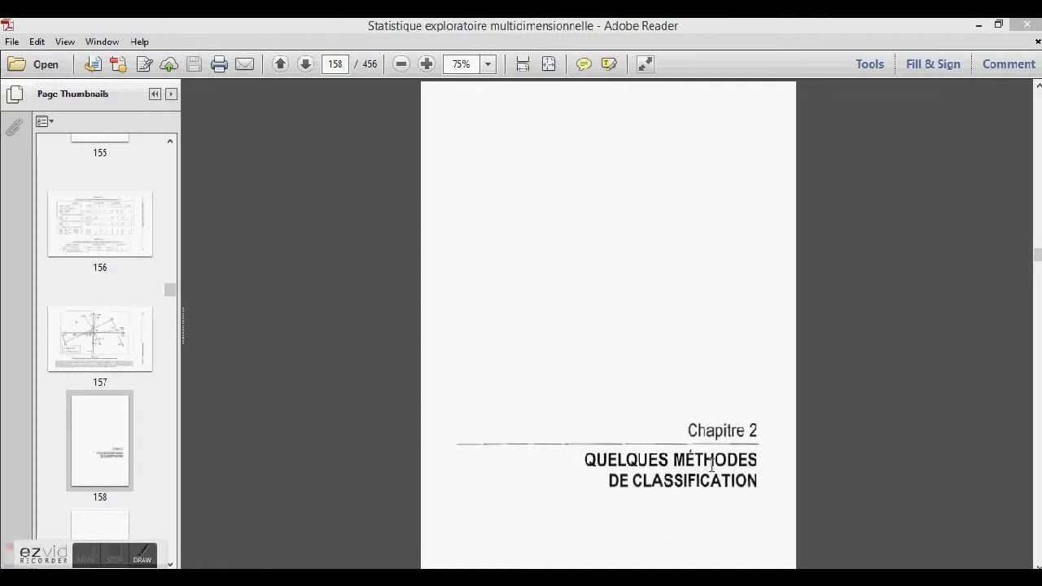
# Step: Highlight the opening passage on page 160, from "Les techniques de classification automatique" to "caractères."
pyautogui.click(86, 557)
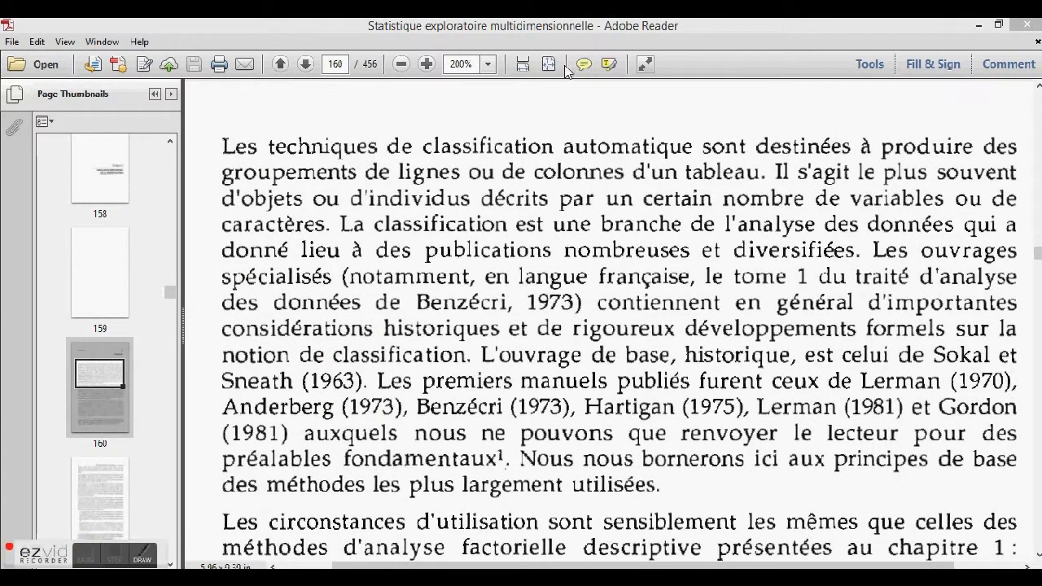
pyautogui.click(611, 65)
pyautogui.moveTo(223, 145); pyautogui.dragTo(333, 221)
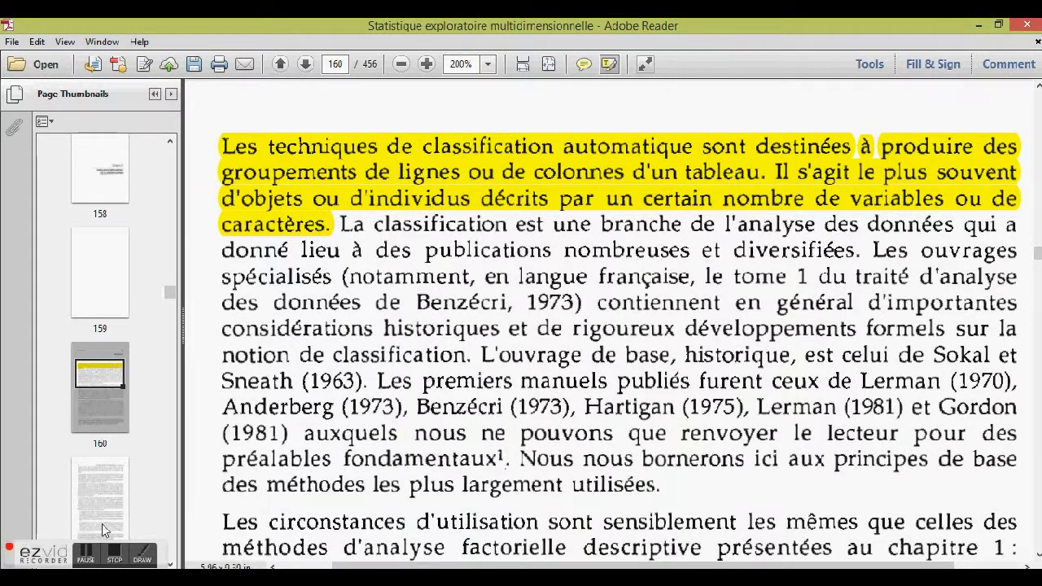
# Step: Read the Classification hiérarchique section on page 170, including its principle and the dendrogram in Figure 2.2-1
pyautogui.click(85, 560)
pyautogui.click(85, 560)
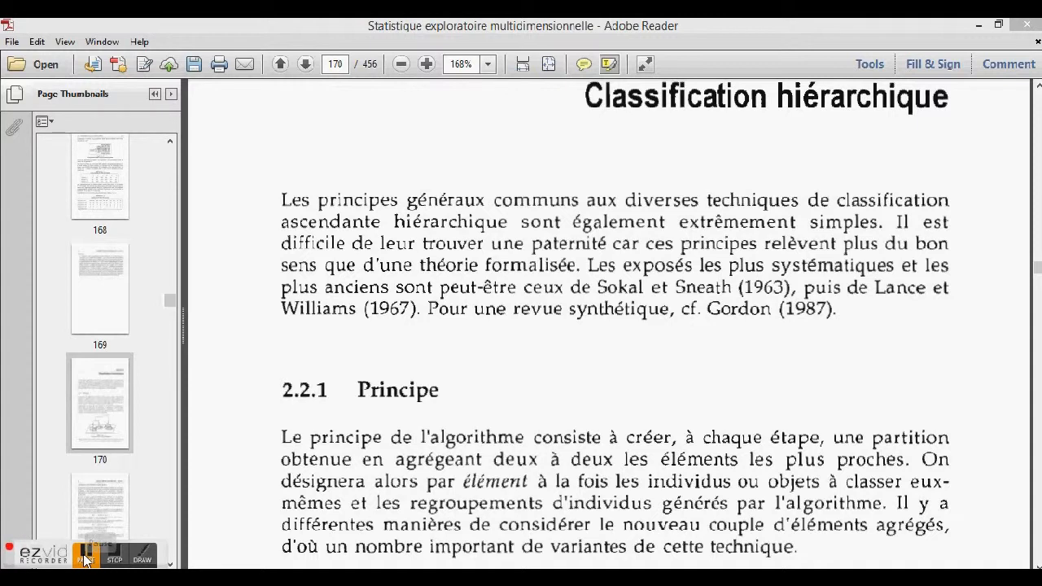
pyautogui.click(85, 560)
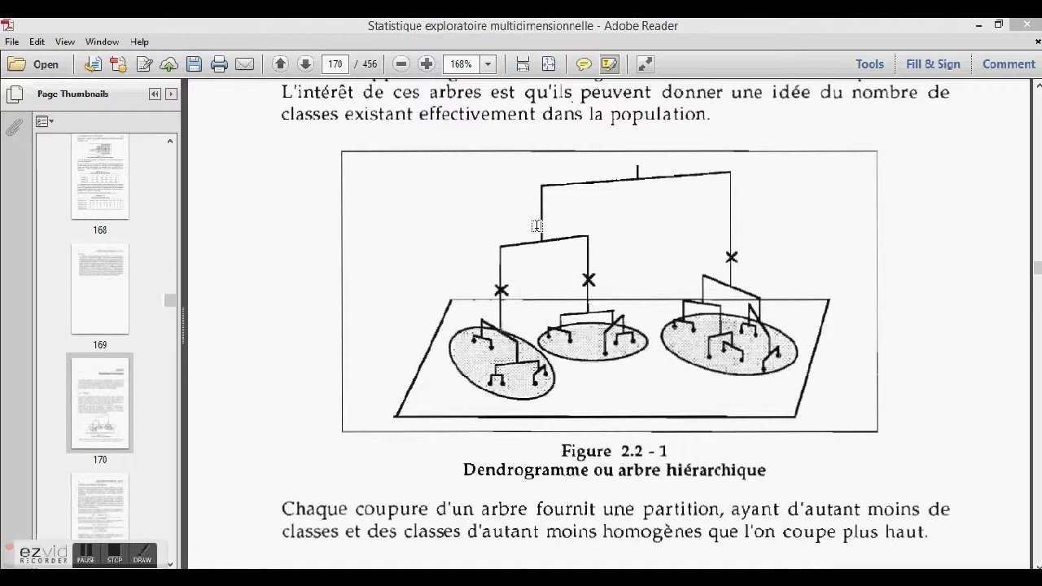
# Step: Switch to the DICIONARIO sheet of DIAG_PADRONIZACAO_X in Excel and zoom out to 25% for an overview of the subgroups
pyautogui.click(87, 560)
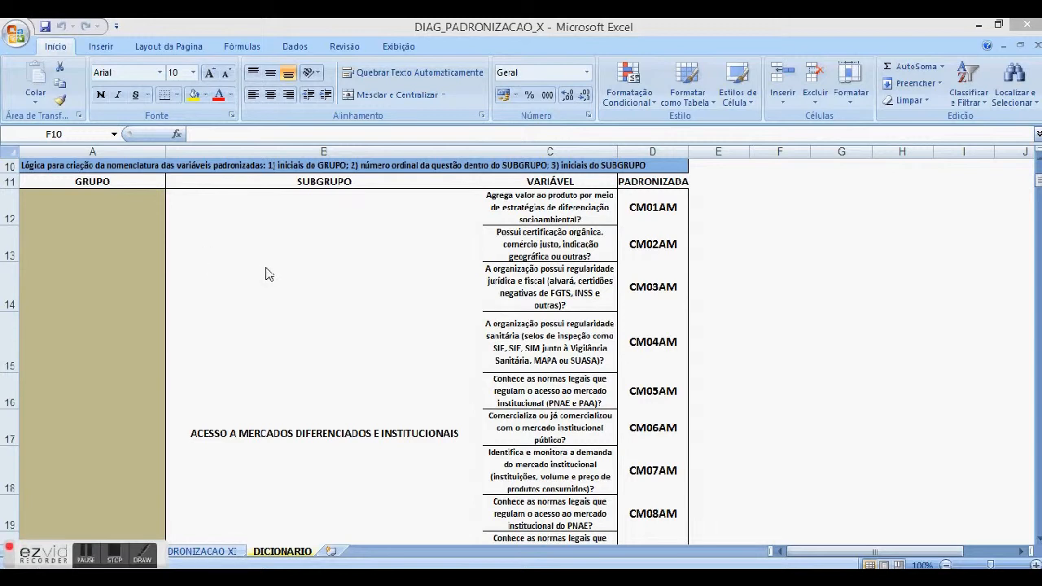
pyautogui.click(188, 270)
pyautogui.scroll(-5, 191, 270)
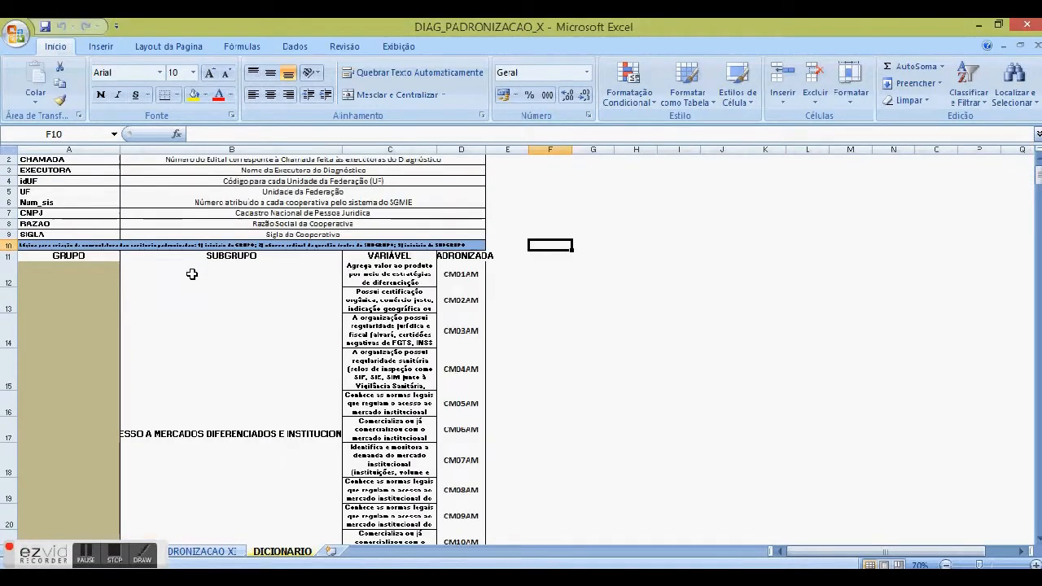
pyautogui.scroll(-10, 103, 350)
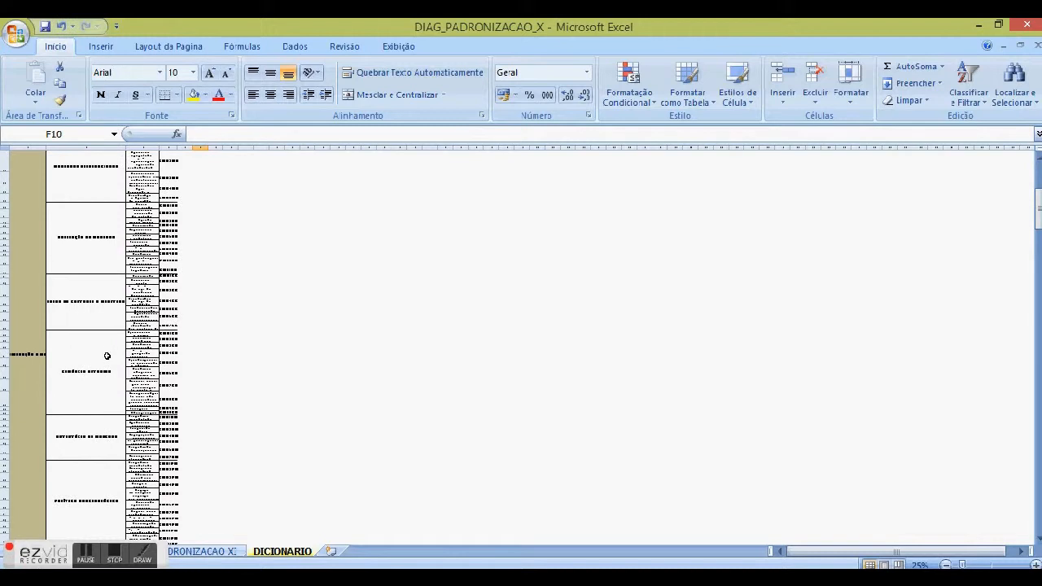
# Step: Go through the COMERCIALIZAÇÃO E MARKETING subgroups one by one, from ESTRUTURA DE COMERCIALIZAÇÃO up to ACESSO A MERCADOS DIFERENCIADOS E INSTITUCIONAIS
pyautogui.click(72, 409)
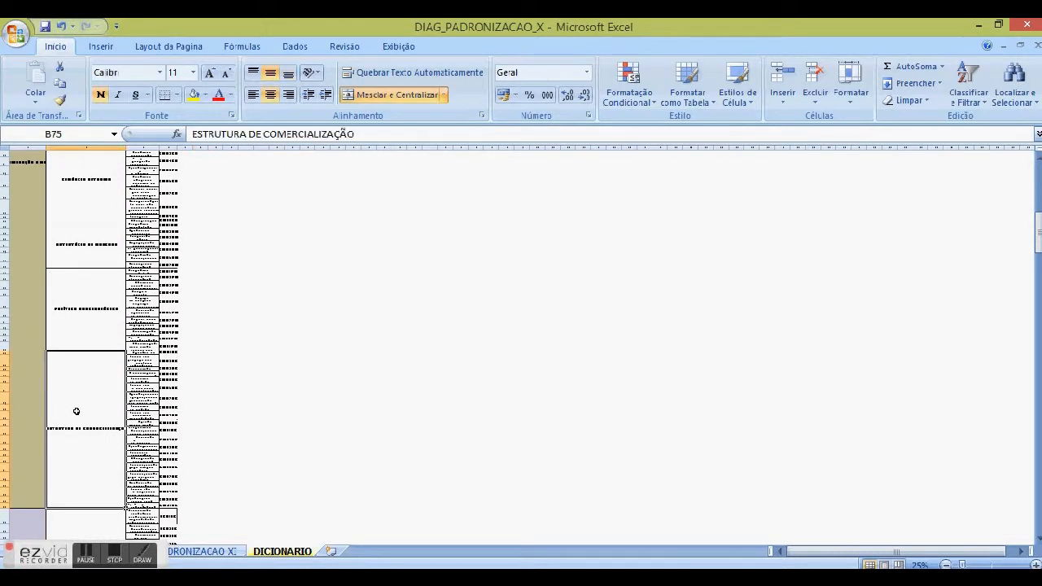
pyautogui.click(90, 330)
pyautogui.click(104, 246)
pyautogui.click(99, 204)
pyautogui.scroll(5, 100, 219)
pyautogui.click(97, 235)
pyautogui.scroll(5, 97, 235)
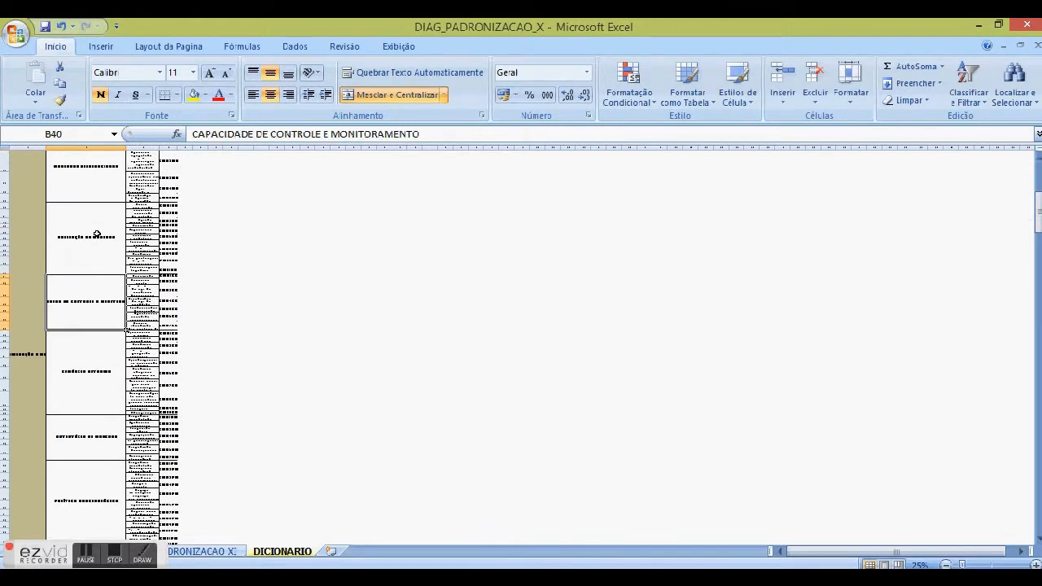
pyautogui.click(98, 259)
pyautogui.scroll(4, 99, 257)
pyautogui.click(98, 254)
pyautogui.scroll(5, 98, 252)
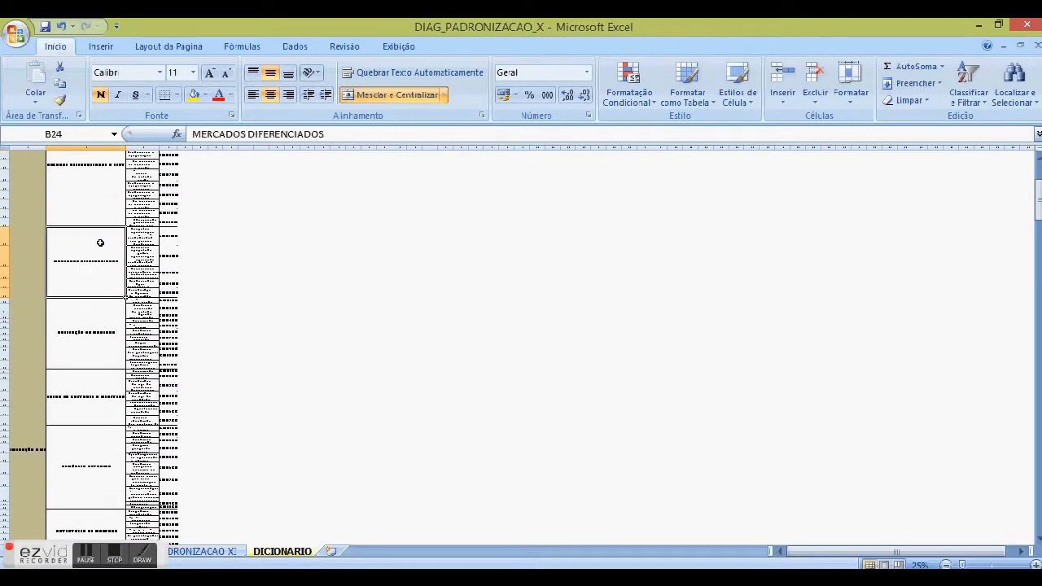
pyautogui.click(93, 249)
pyautogui.scroll(-5, 165, 303)
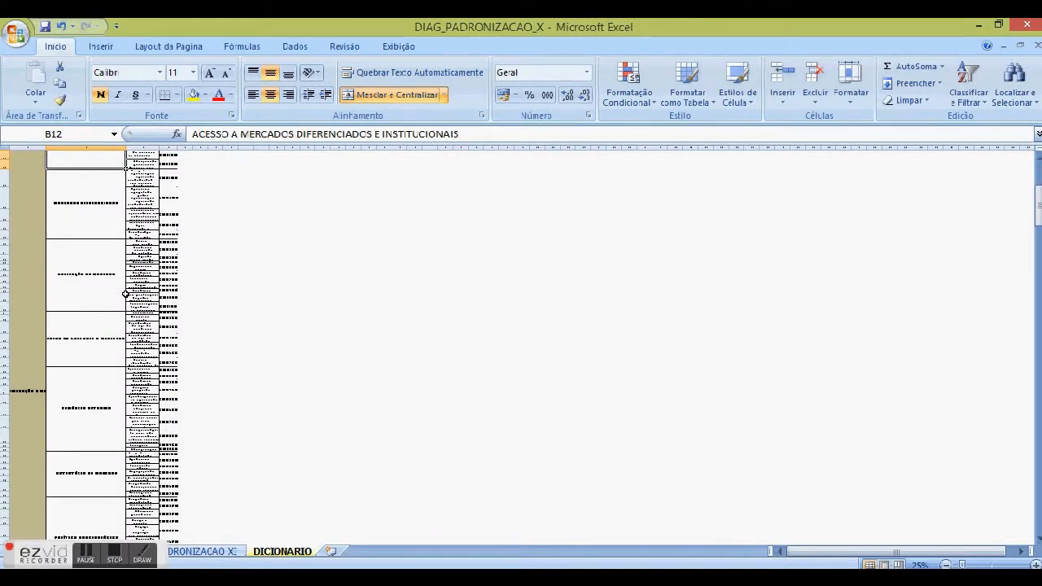
# Step: Switch back to the SPSS output and examine the dendrogram's full set of branches along with the case processing summary
pyautogui.click(980, 29)
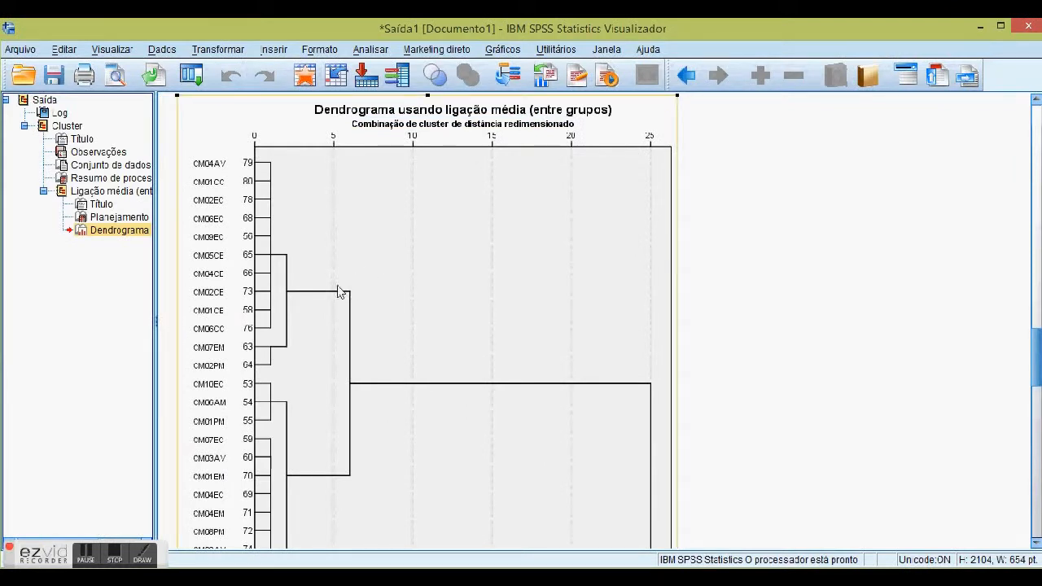
pyautogui.scroll(-15, 342, 259)
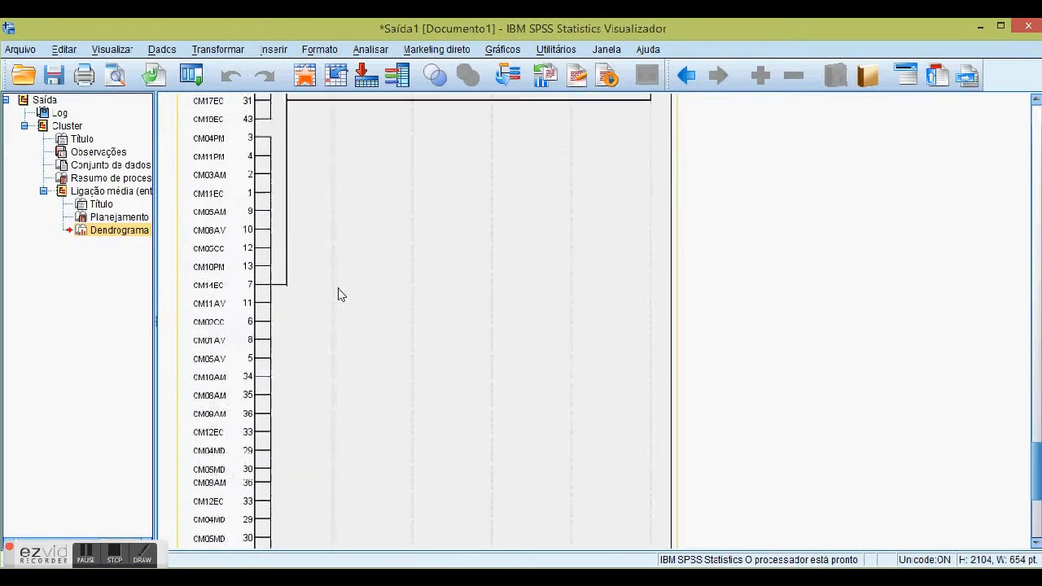
pyautogui.scroll(10, 340, 298)
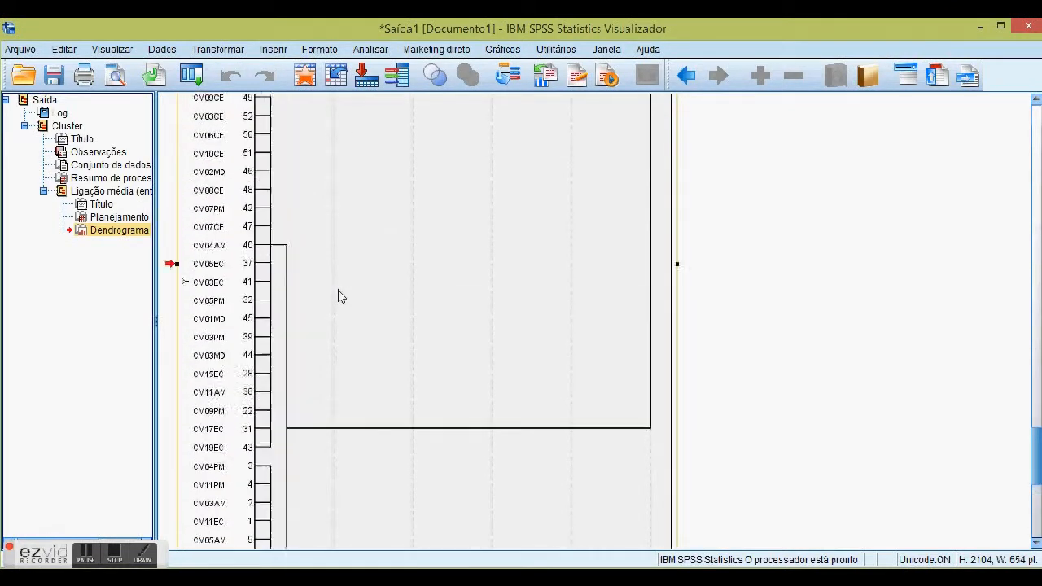
pyautogui.click(84, 155)
pyautogui.click(91, 166)
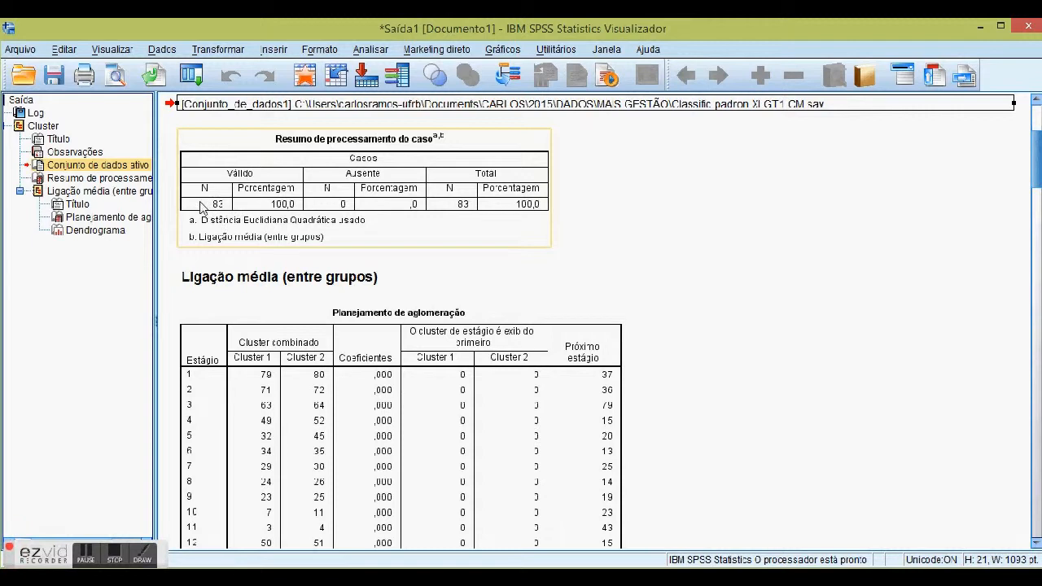
pyautogui.click(95, 232)
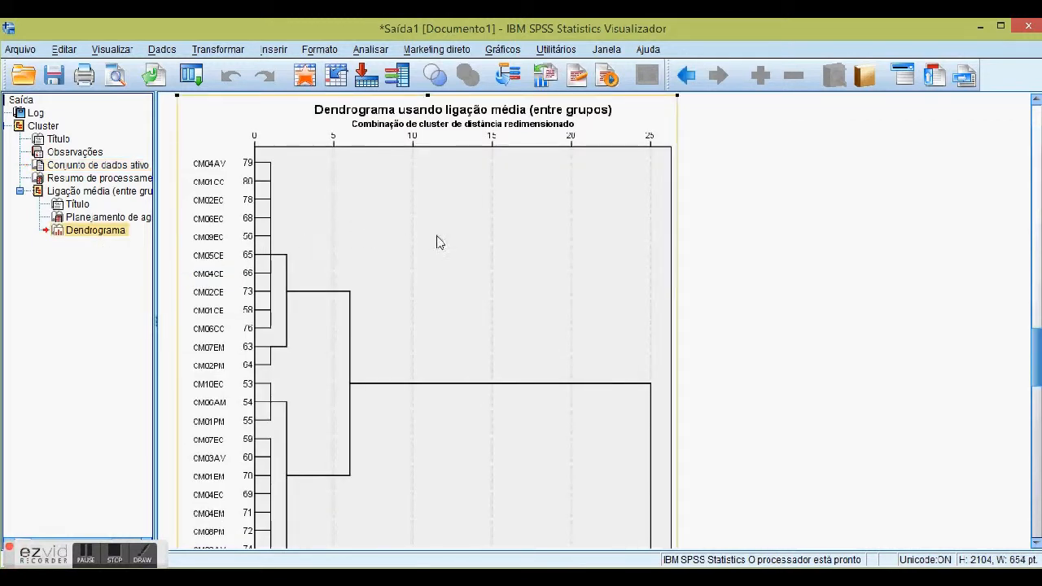
pyautogui.scroll(-15, 448, 244)
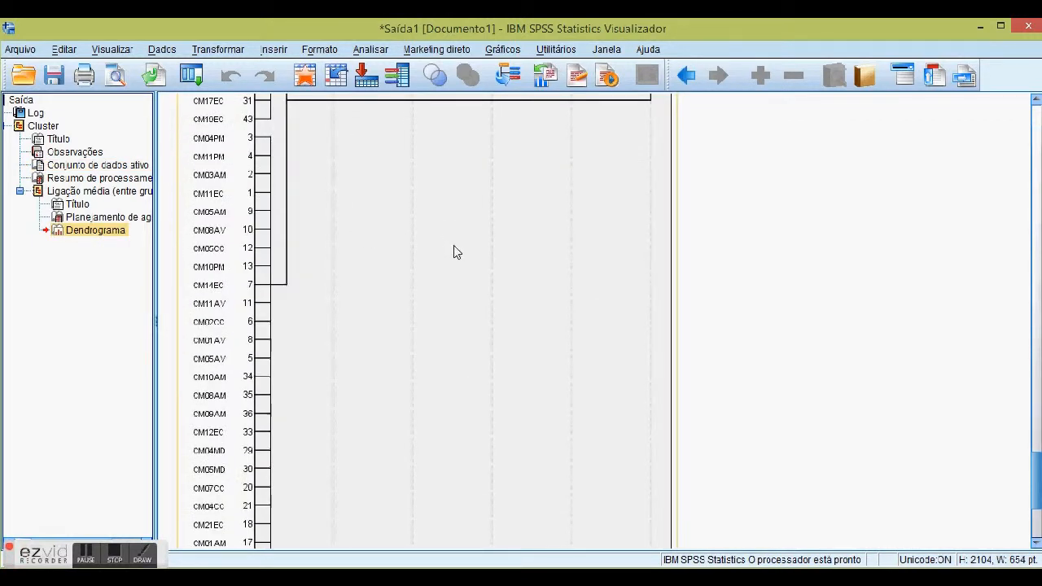
pyautogui.scroll(15, 453, 246)
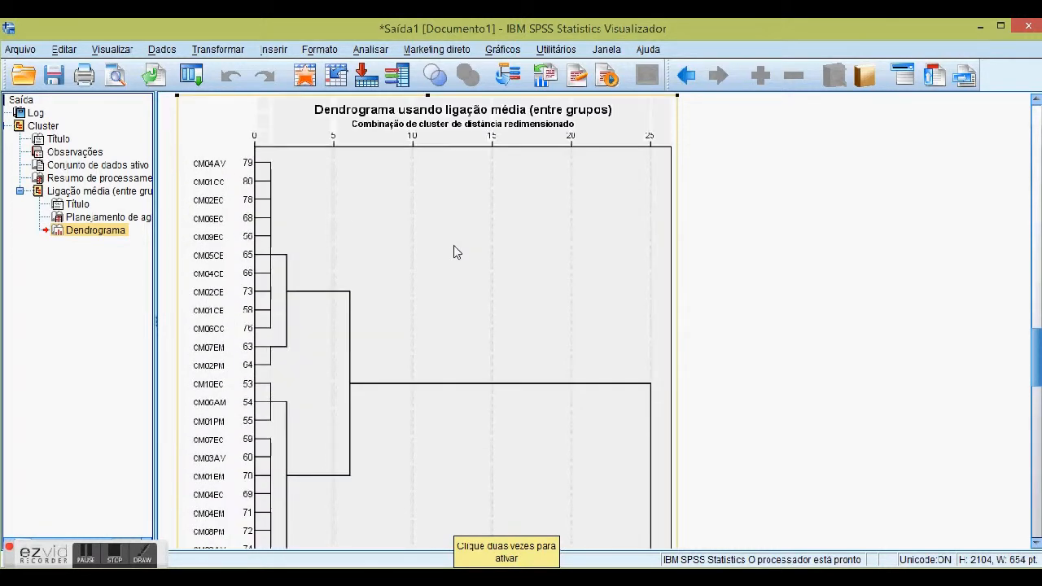
pyautogui.scroll(-5, 453, 245)
pyautogui.scroll(7, 453, 245)
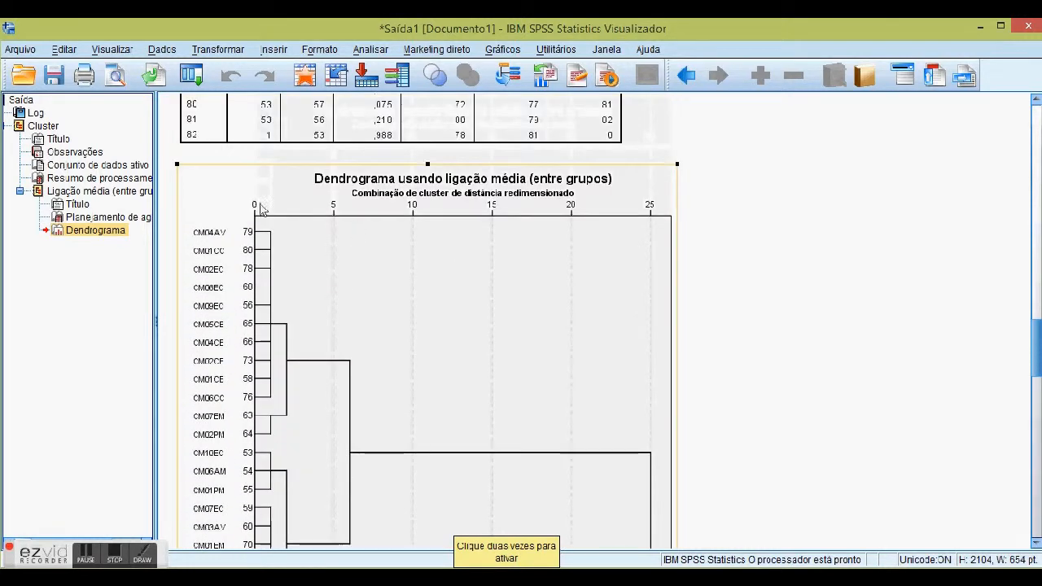
# Step: Switch to the Plan1 sheet in Excel and rotate the dendrogram picture 90° to the right
pyautogui.click(86, 560)
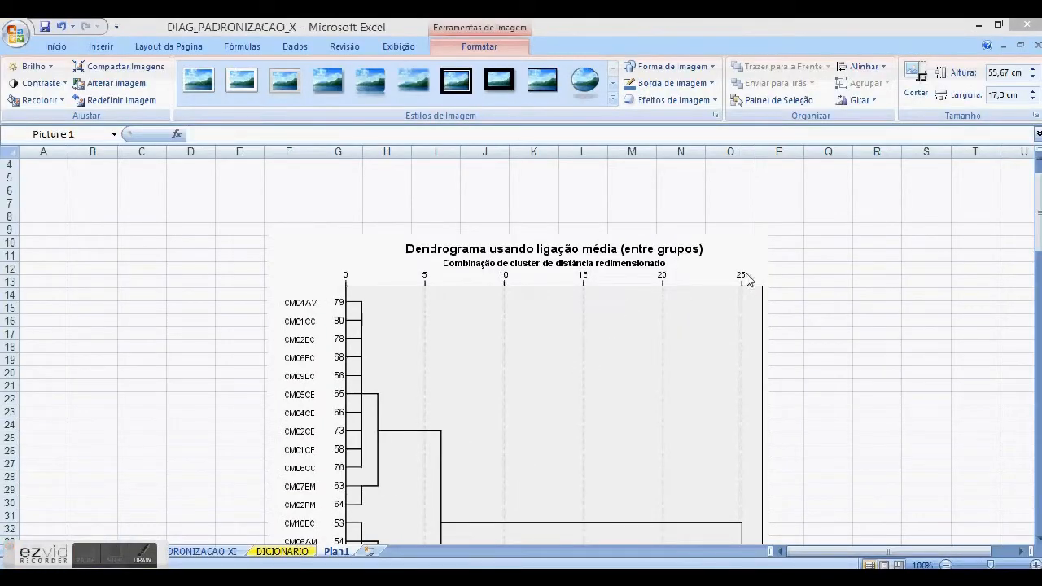
pyautogui.click(598, 360)
pyautogui.click(877, 104)
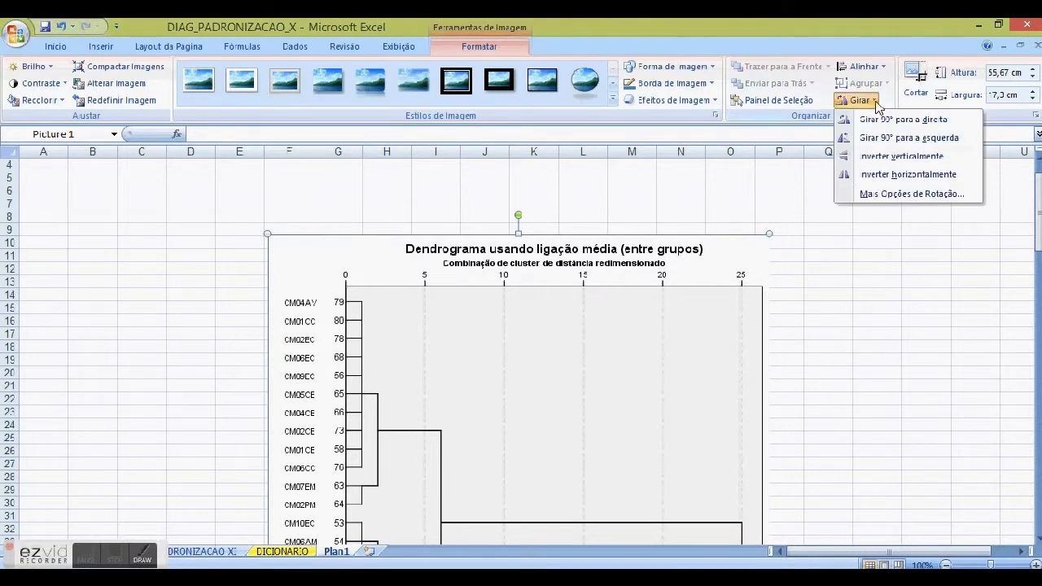
pyautogui.click(899, 119)
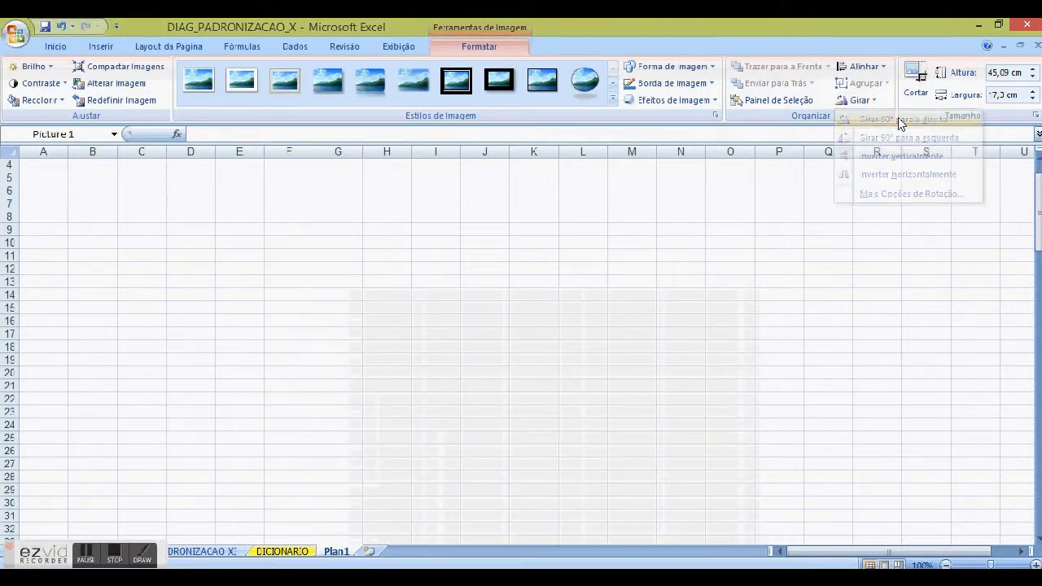
# Step: Zoom the sheet out to 70% and move the rotated dendrogram picture rightward so its edge starts in column B
pyautogui.scroll(-6, 488, 353)
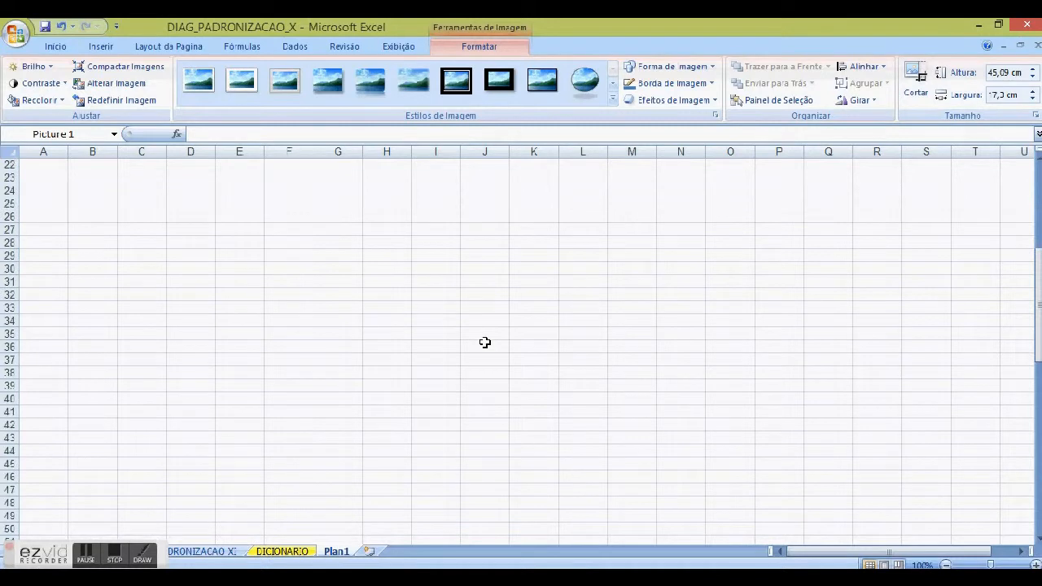
pyautogui.keyDown('ctrl'); pyautogui.scroll(-2, 486, 356); pyautogui.keyUp('ctrl')
pyautogui.scroll(-12, 486, 359)
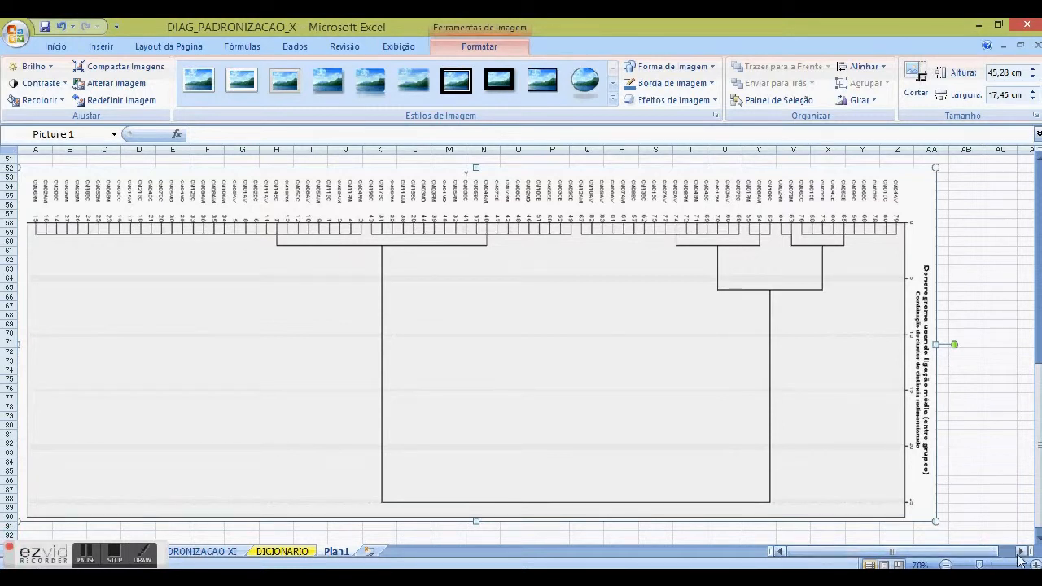
pyautogui.moveTo(331, 331); pyautogui.dragTo(400, 353)
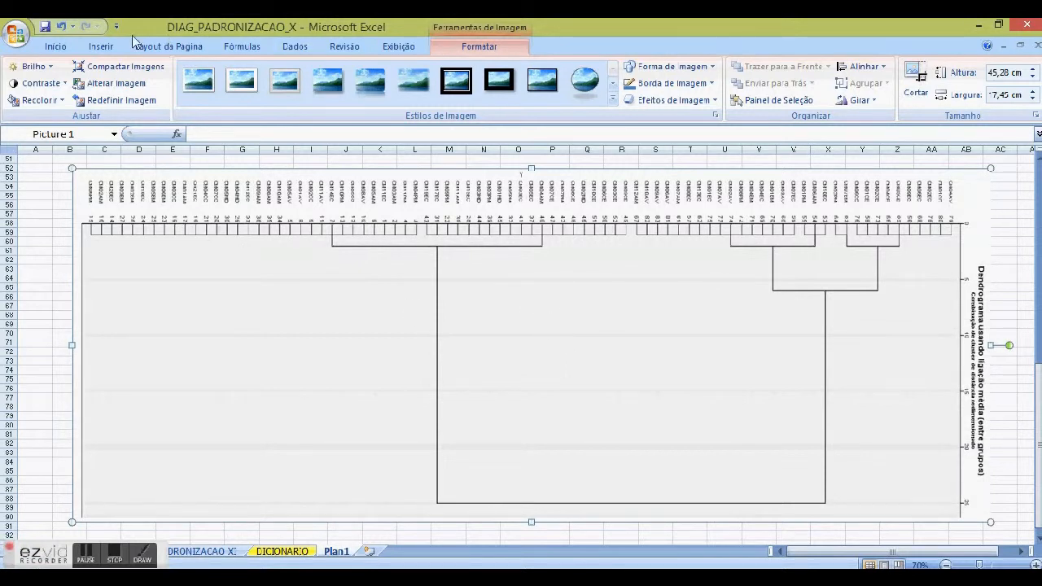
# Step: Pick the straight line shape and give the dendrogram picture a red border with a thickness of 2¼ pt
pyautogui.click(102, 48)
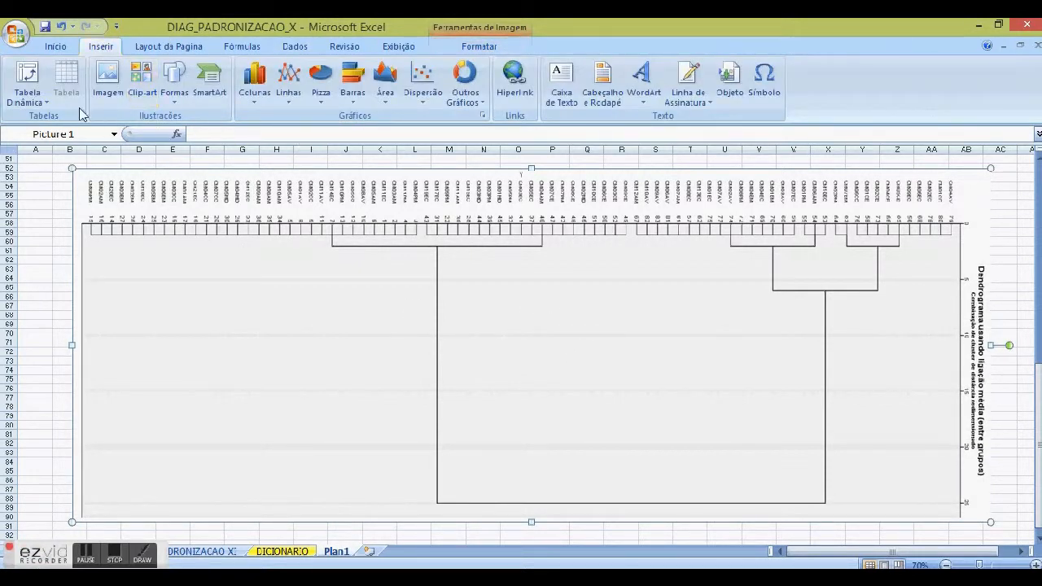
pyautogui.click(177, 104)
pyautogui.click(188, 140)
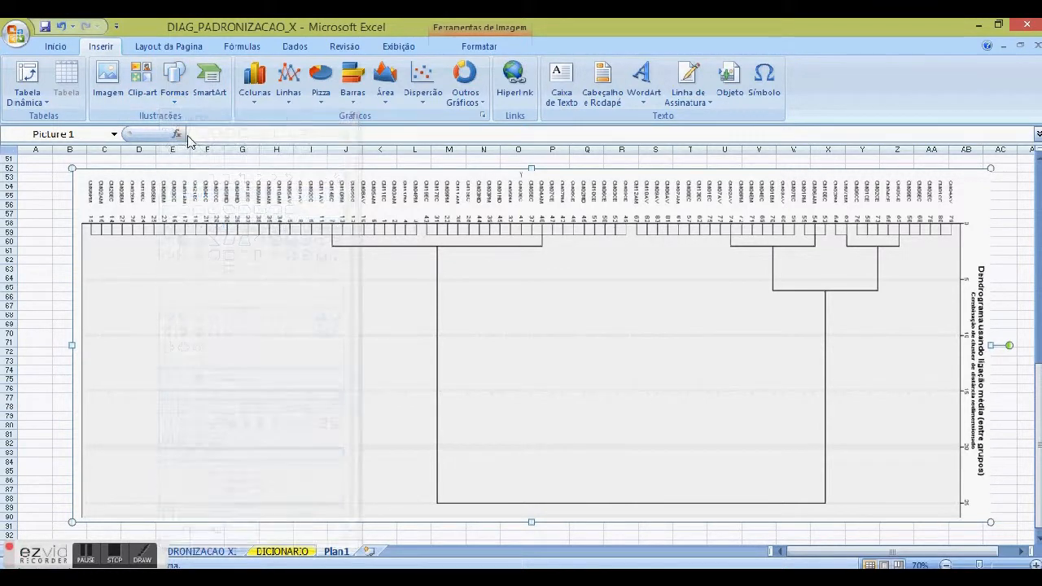
pyautogui.click(483, 51)
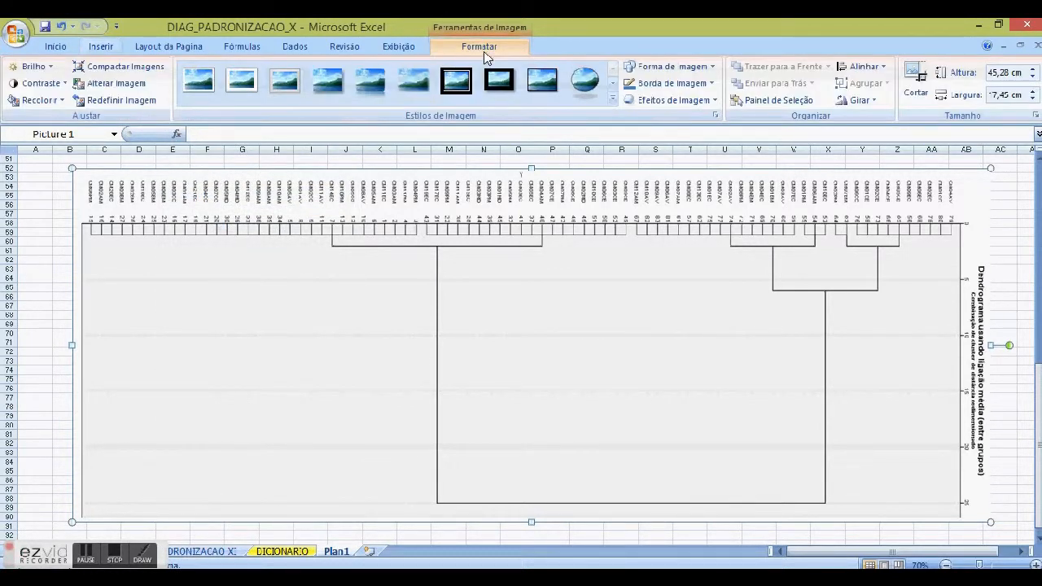
pyautogui.click(708, 84)
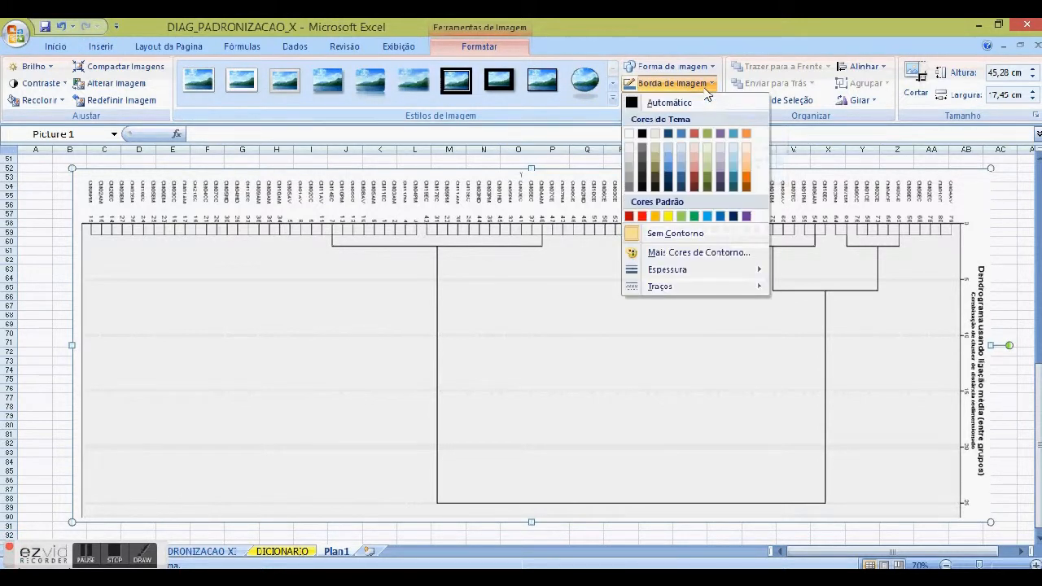
pyautogui.click(697, 135)
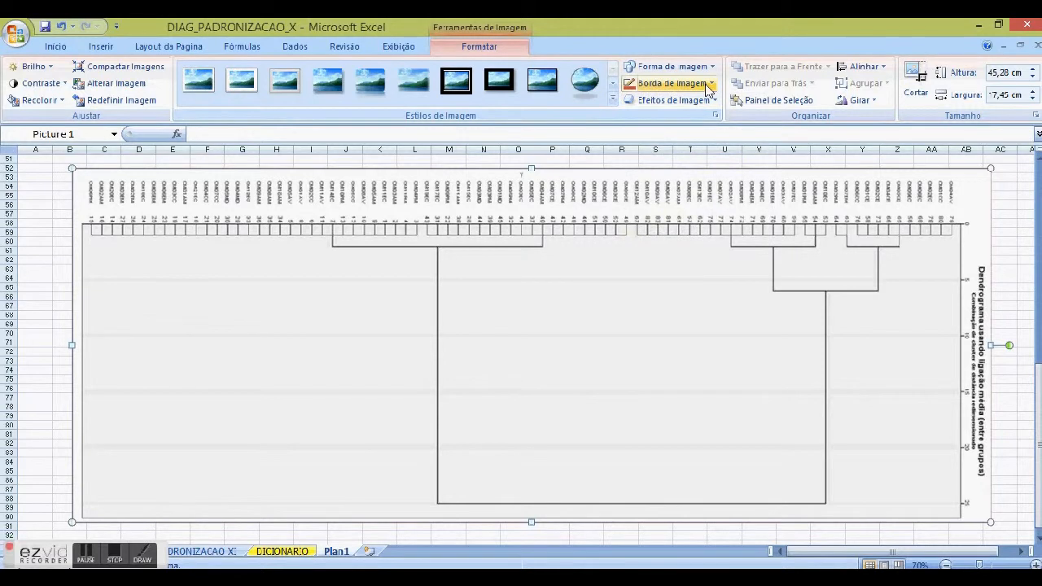
pyautogui.click(708, 86)
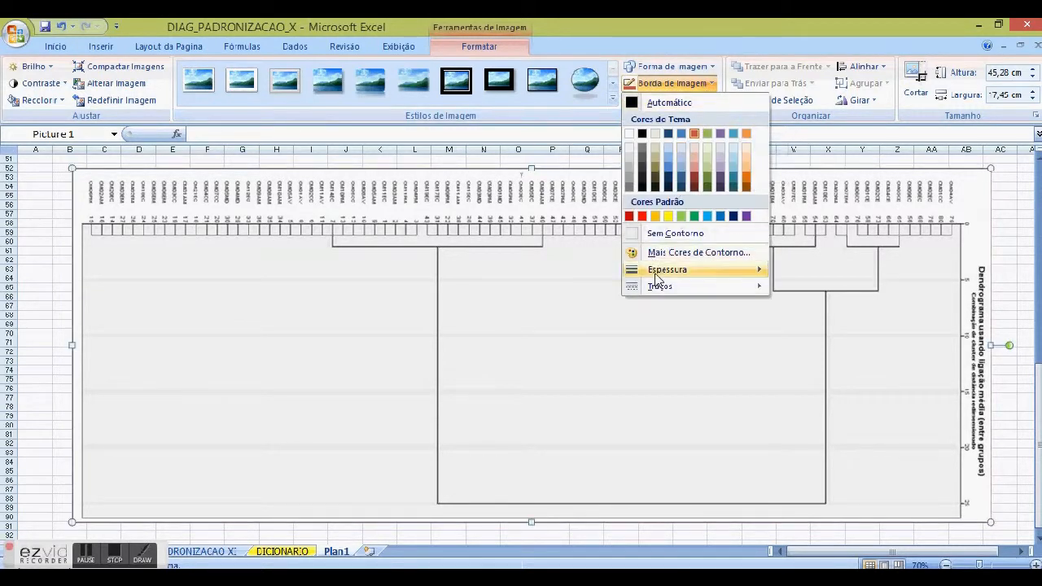
pyautogui.moveTo(657, 278)
pyautogui.click(806, 356)
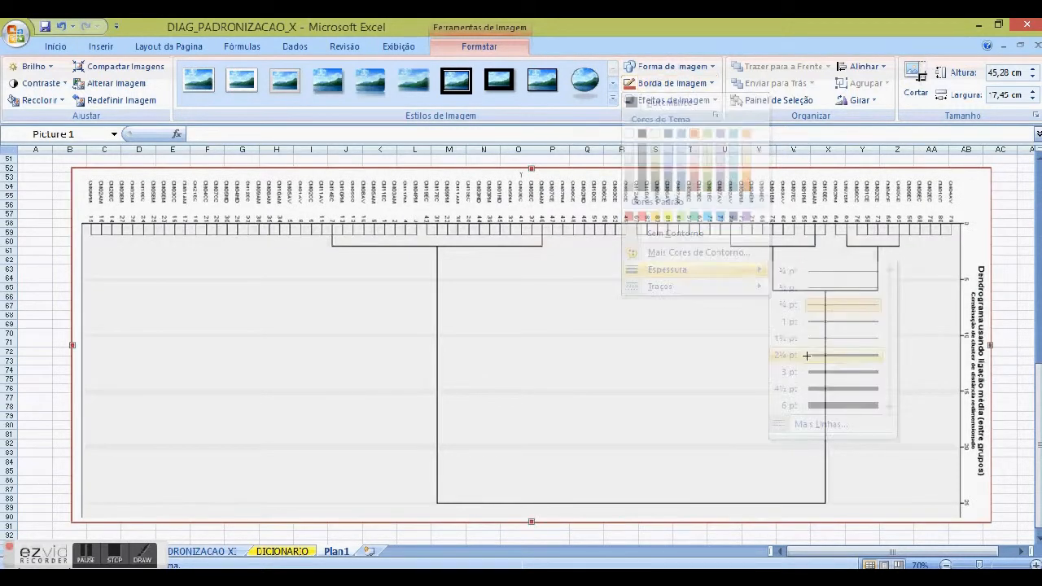
# Step: Draw a red horizontal line about 44.15 cm long across the dendrogram near row 75 and a second line about 44.87 cm long near row 63
pyautogui.moveTo(54, 382); pyautogui.dragTo(950, 384)
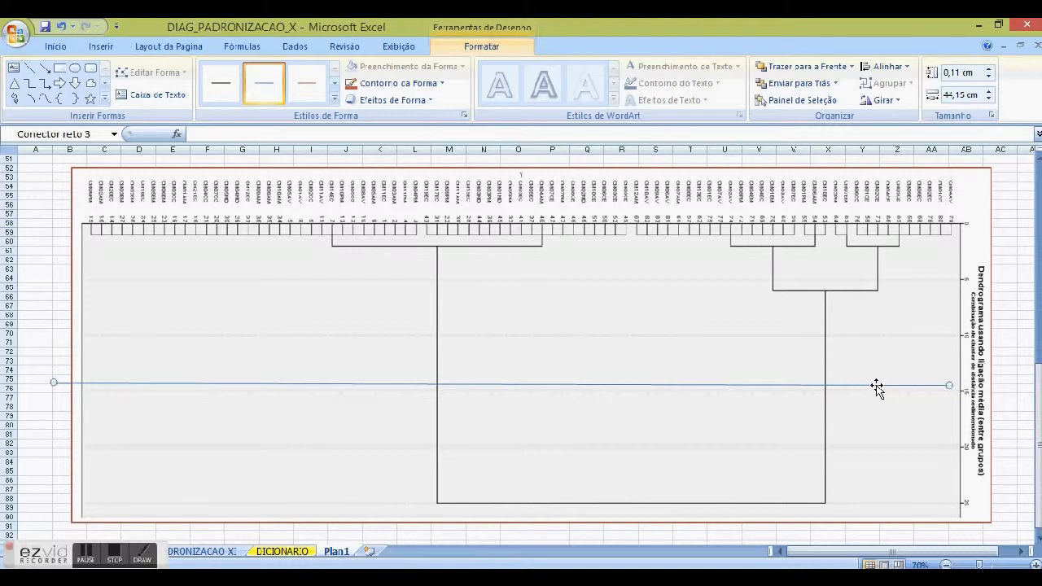
pyautogui.click(306, 83)
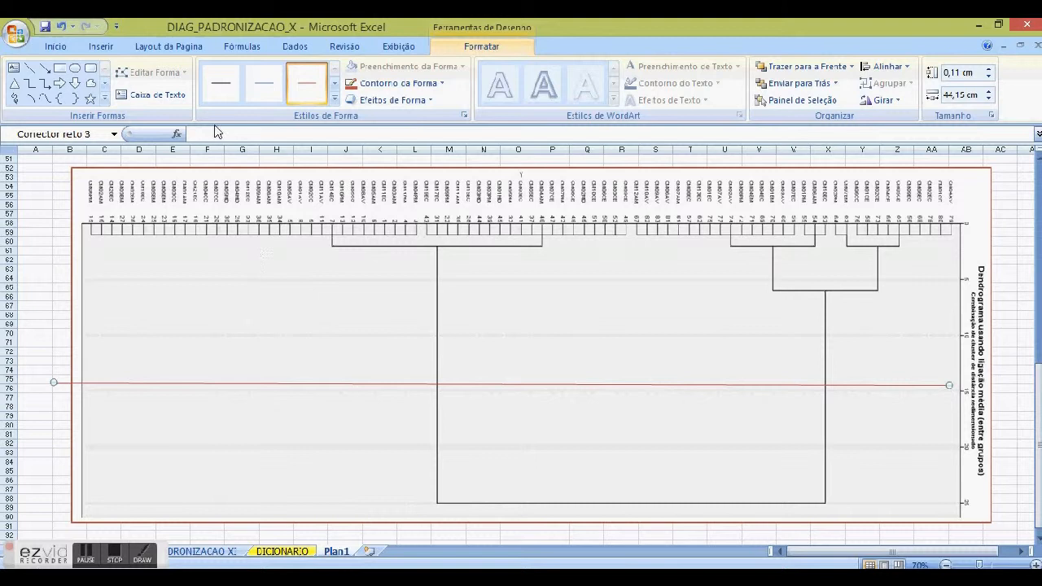
pyautogui.click(29, 68)
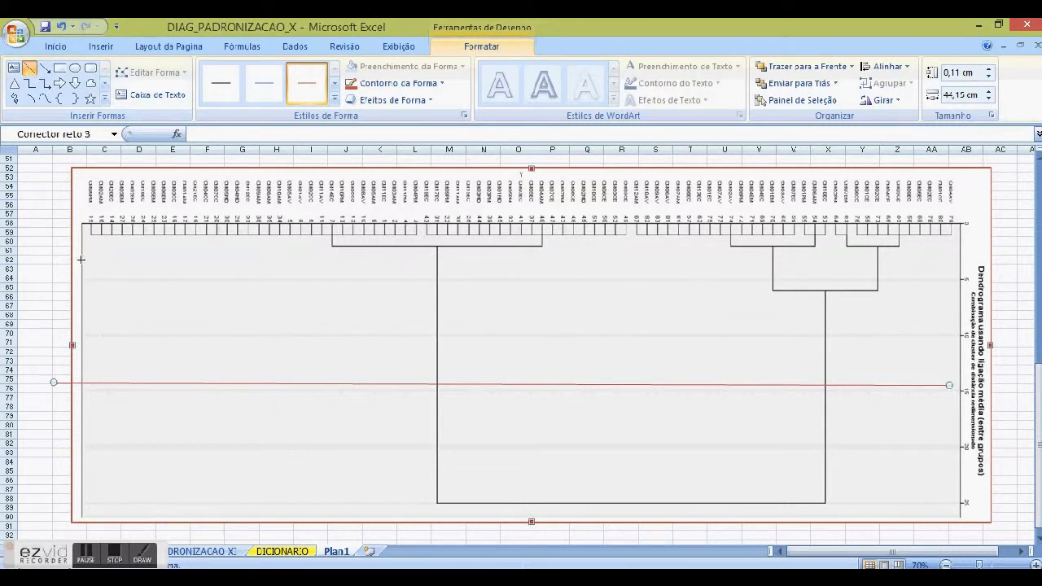
pyautogui.moveTo(44, 270); pyautogui.dragTo(955, 266)
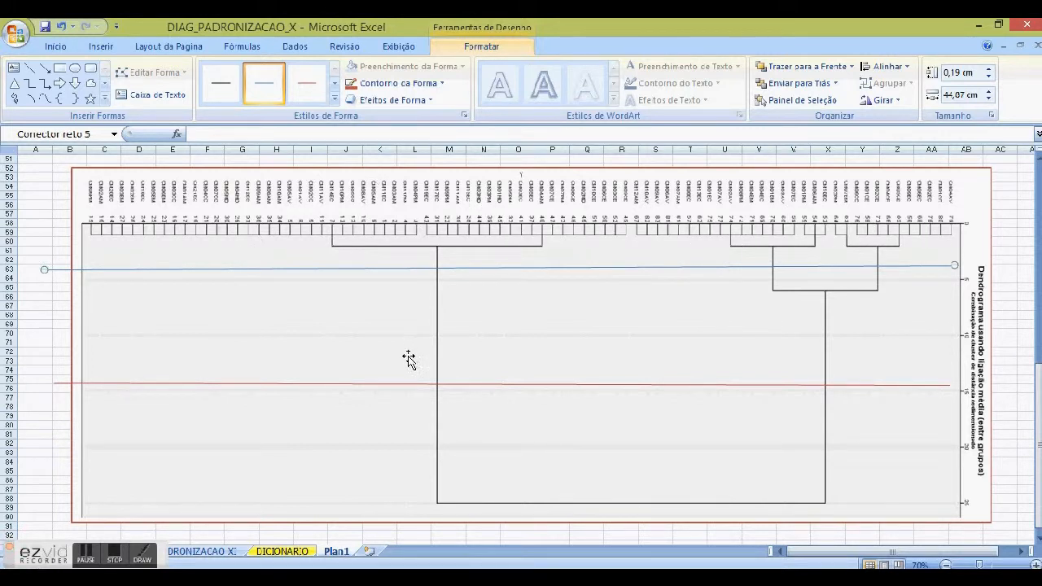
# Step: Switch to SPSS and review the dendrogram output and the cluster membership columns CLU8_1 to CLU3_1 in the data editor
pyautogui.click(83, 557)
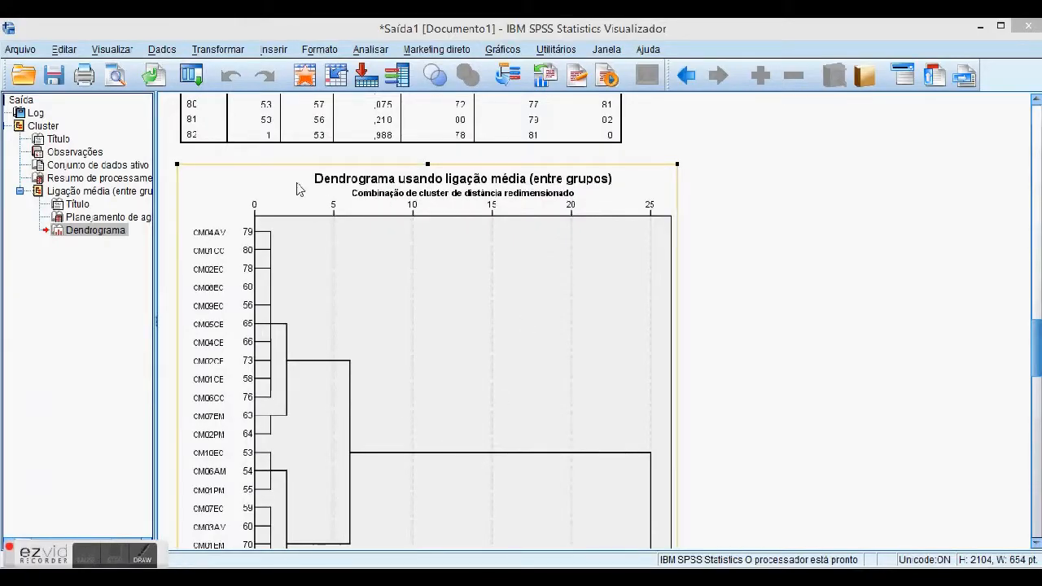
pyautogui.scroll(-10, 426, 311)
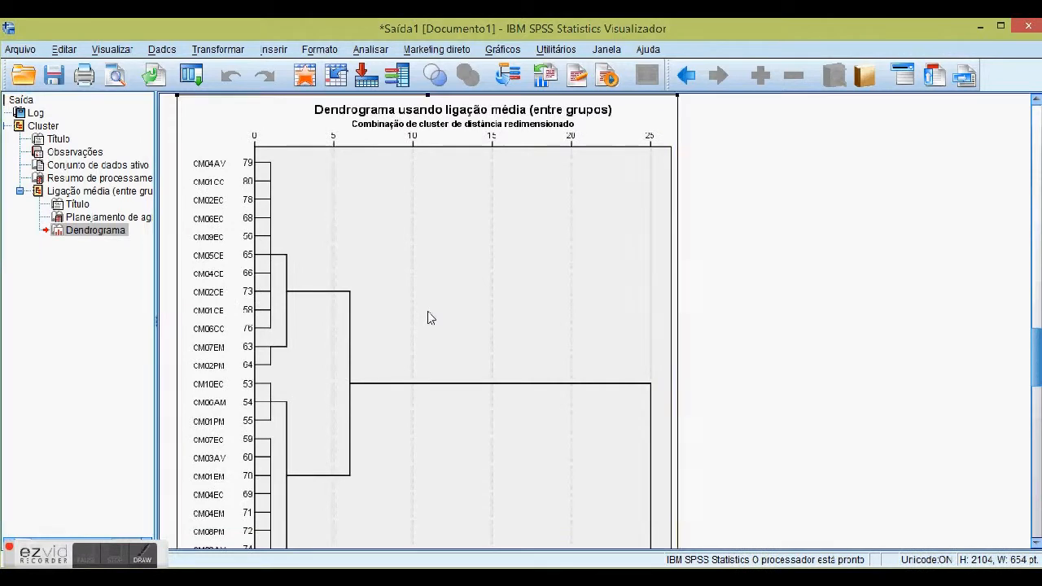
pyautogui.scroll(-8, 428, 340)
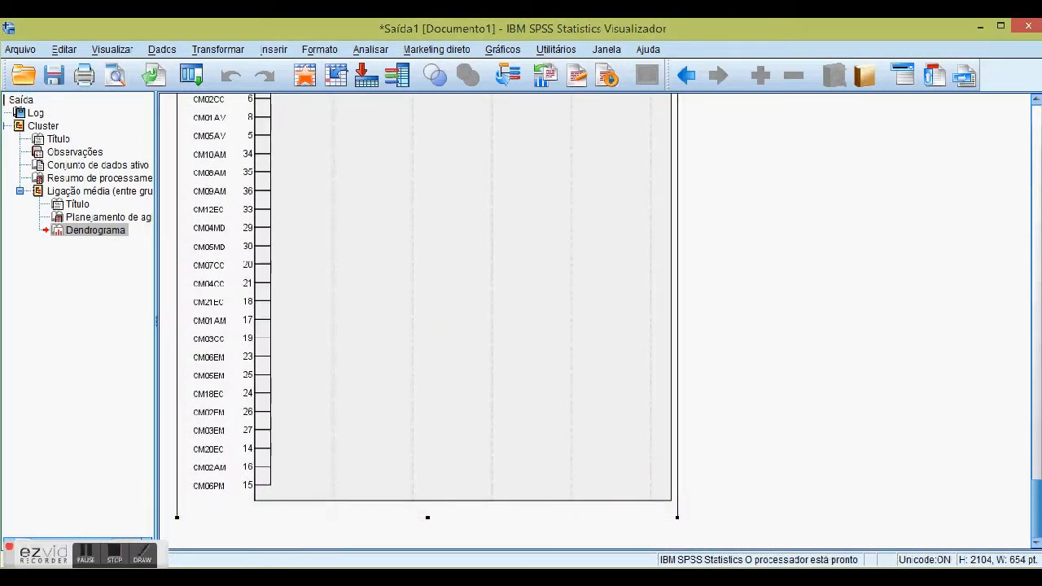
pyautogui.moveTo(204, 578)
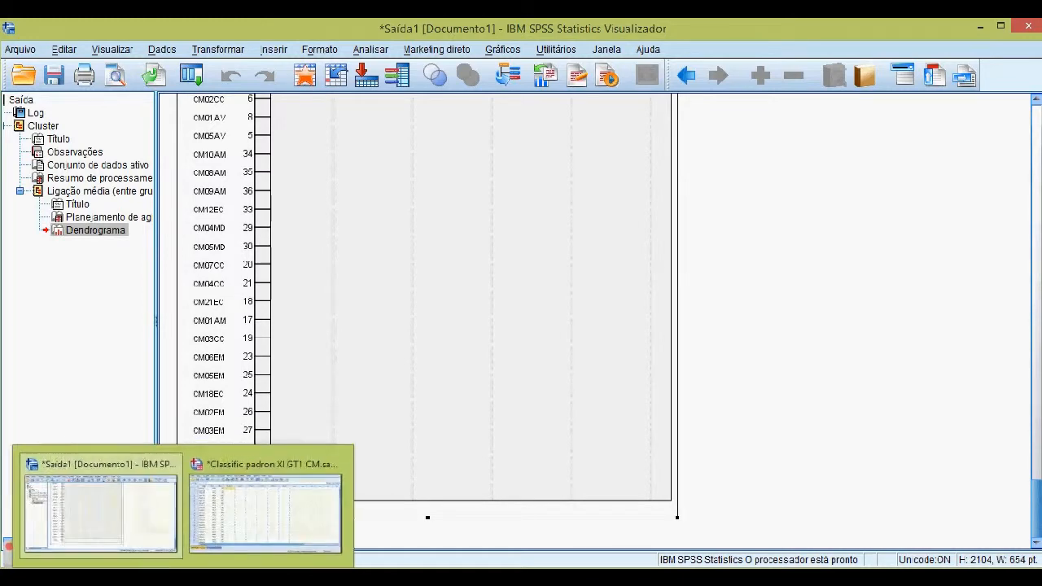
pyautogui.click(244, 548)
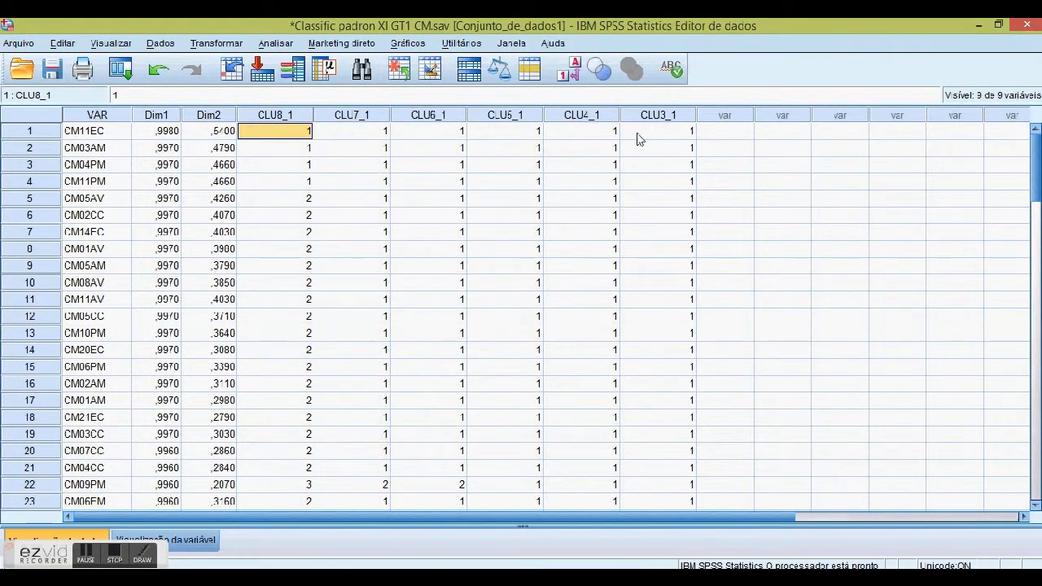
pyautogui.scroll(-6, 523, 281)
pyautogui.scroll(-18, 513, 289)
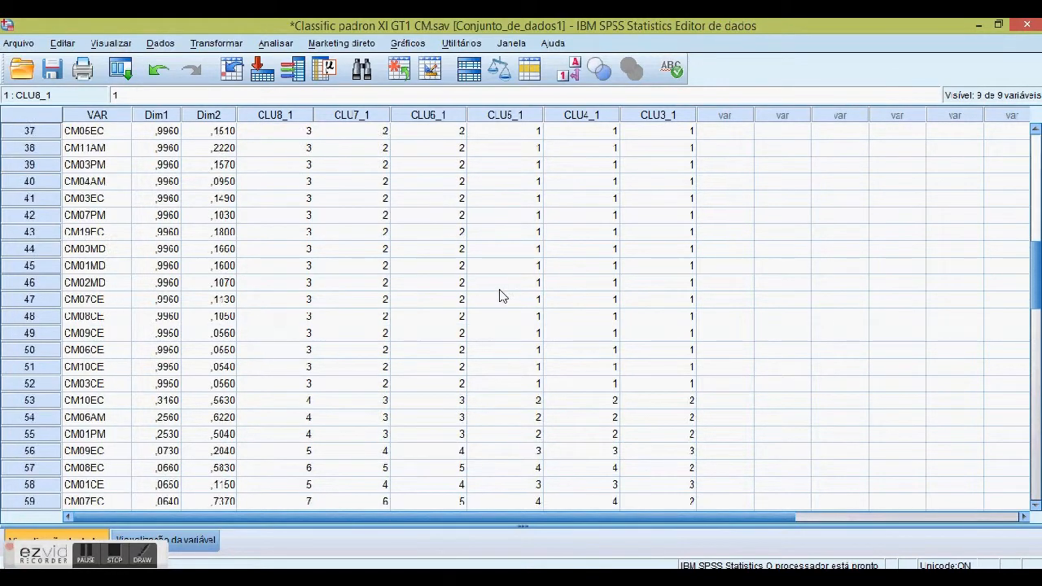
pyautogui.scroll(20, 497, 300)
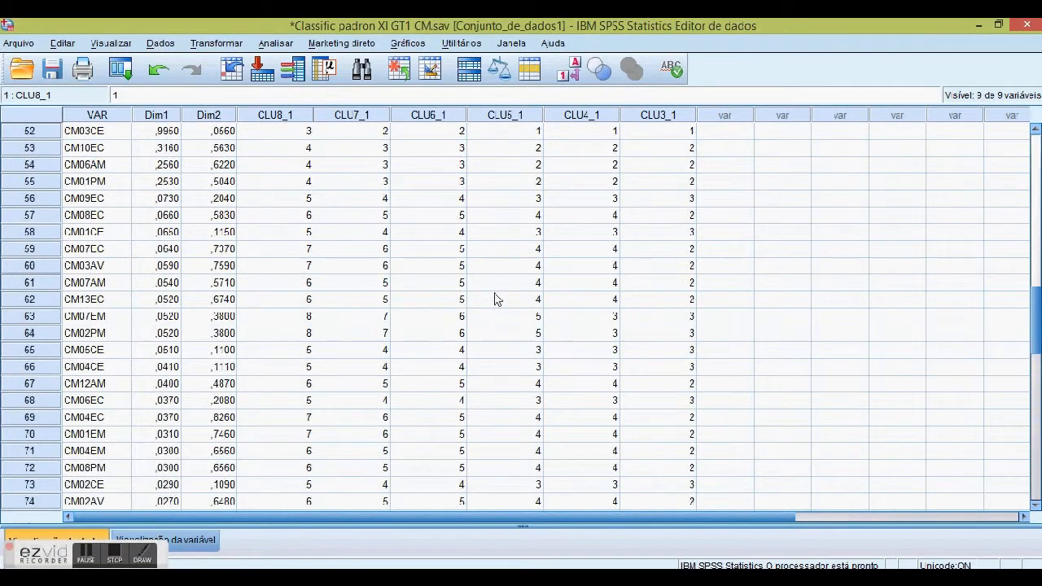
pyautogui.scroll(2, 496, 300)
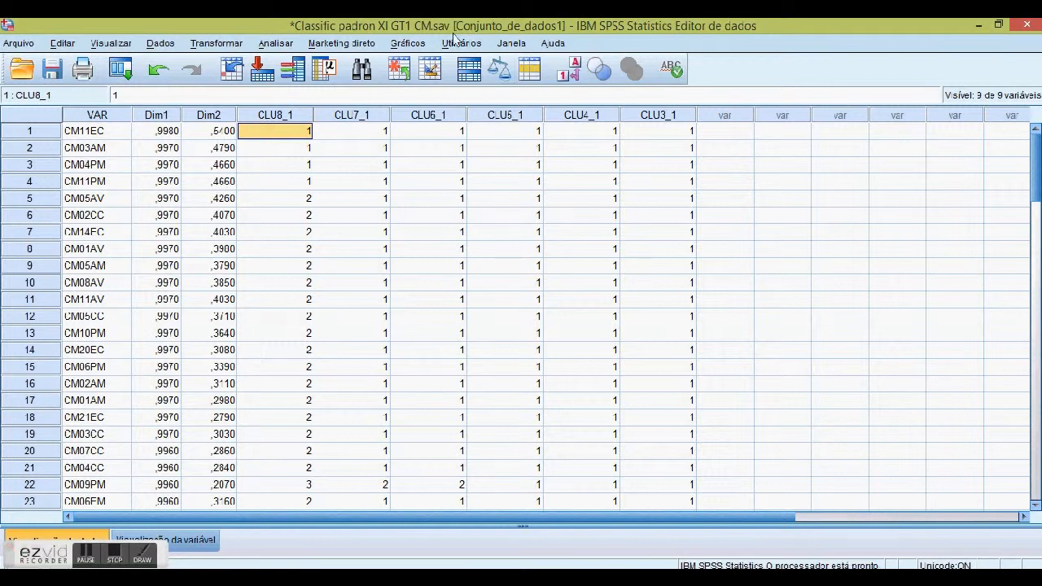
# Step: Start a simple scatter plot and label its cases by VAR
pyautogui.click(414, 46)
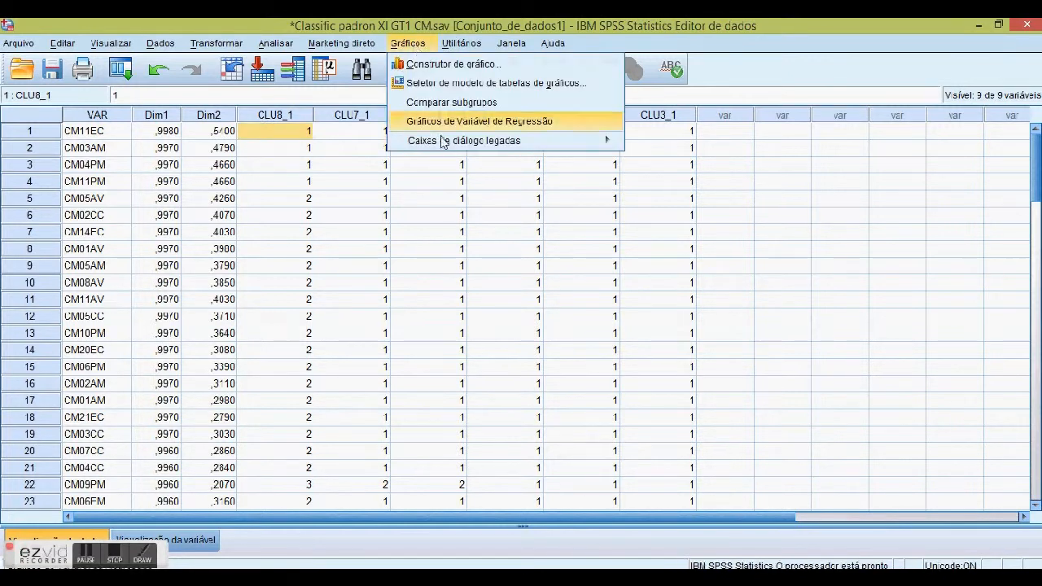
pyautogui.moveTo(448, 143)
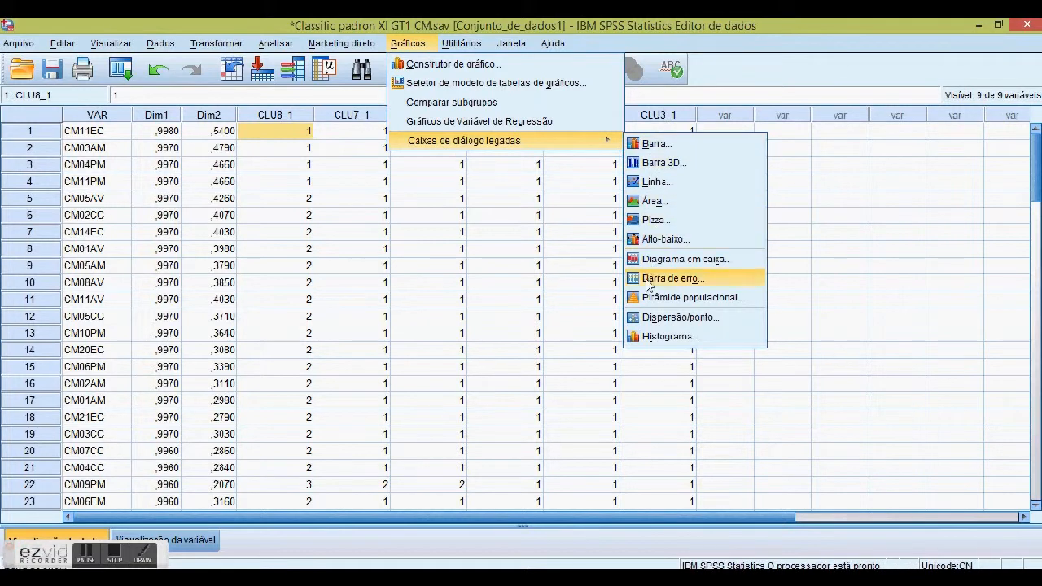
pyautogui.click(652, 319)
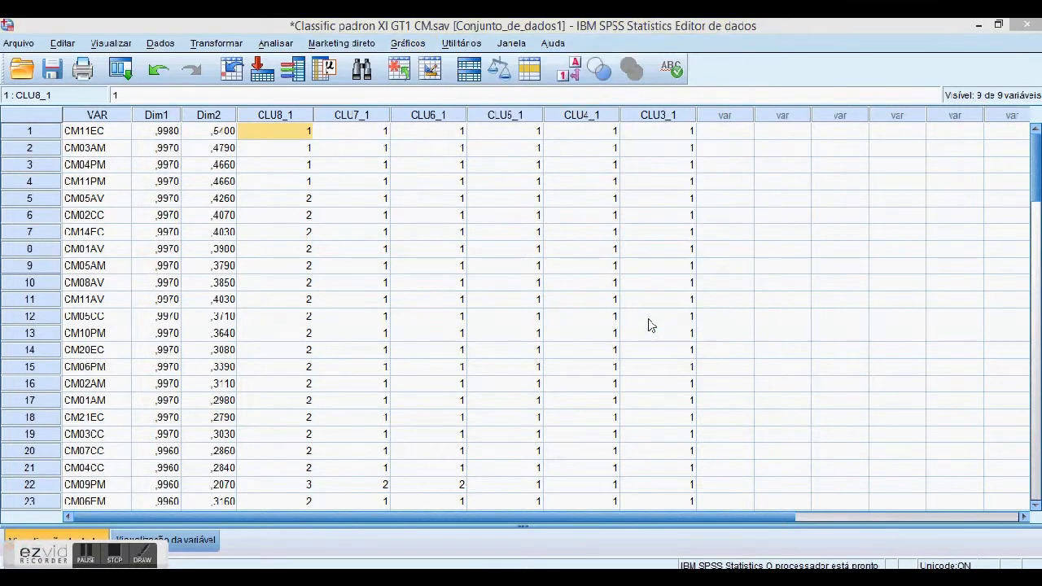
pyautogui.click(472, 349)
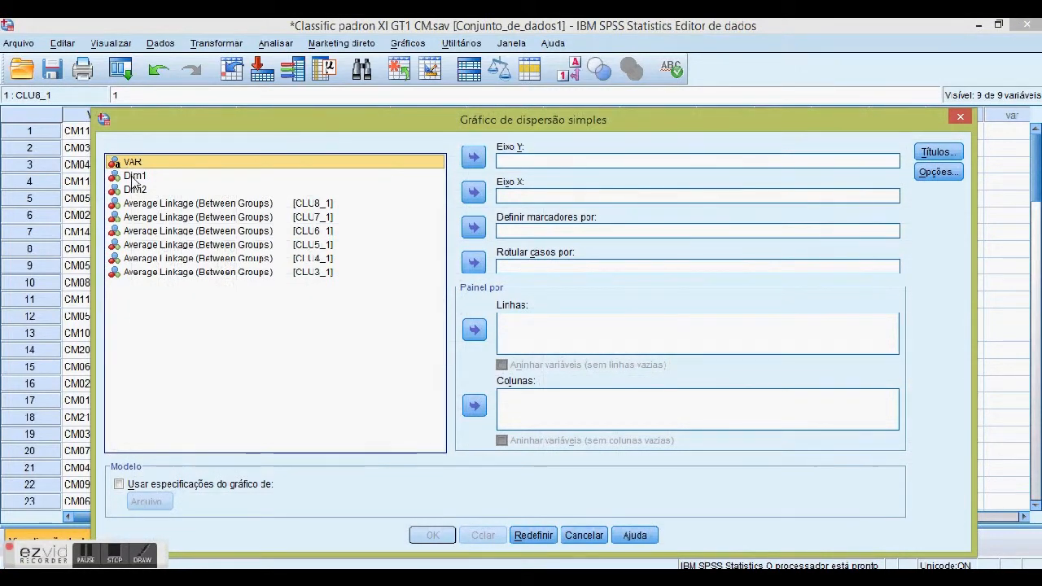
pyautogui.click(474, 263)
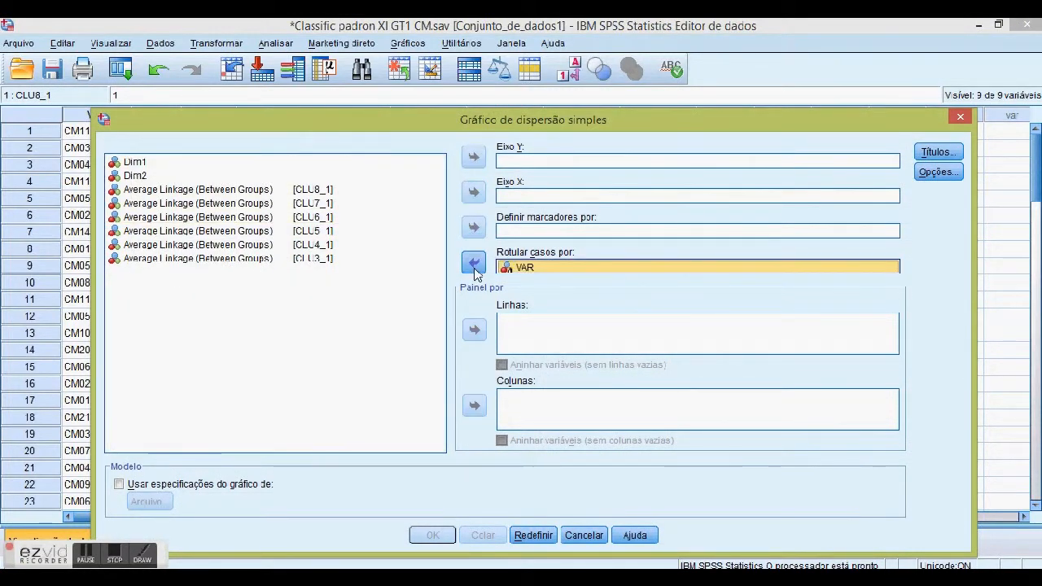
# Step: Generate the scatter plot with Dim1 on the X axis, Dim2 on the Y axis and markers set by CLU8_1
pyautogui.click(140, 162)
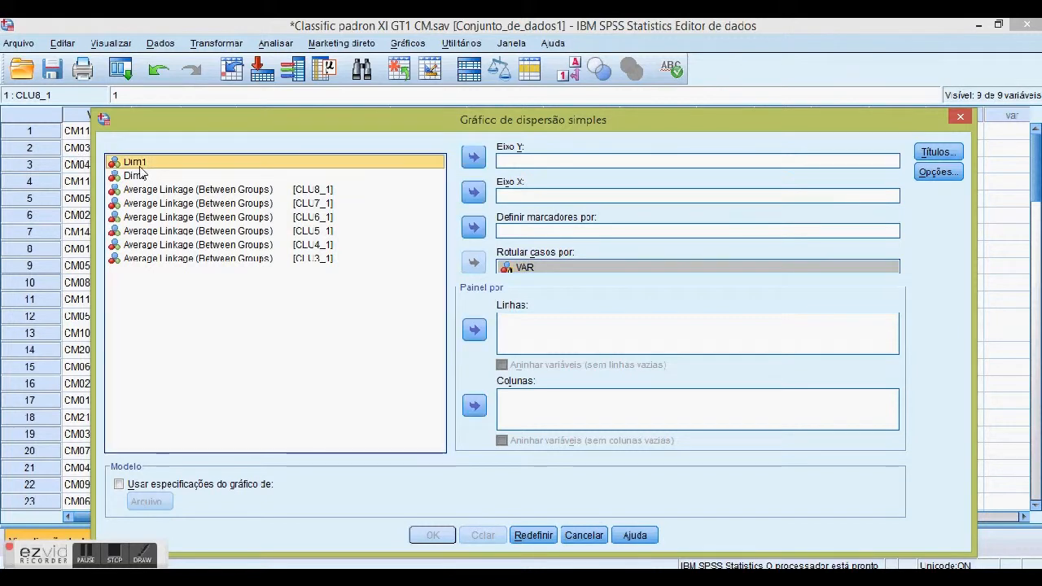
pyautogui.click(473, 192)
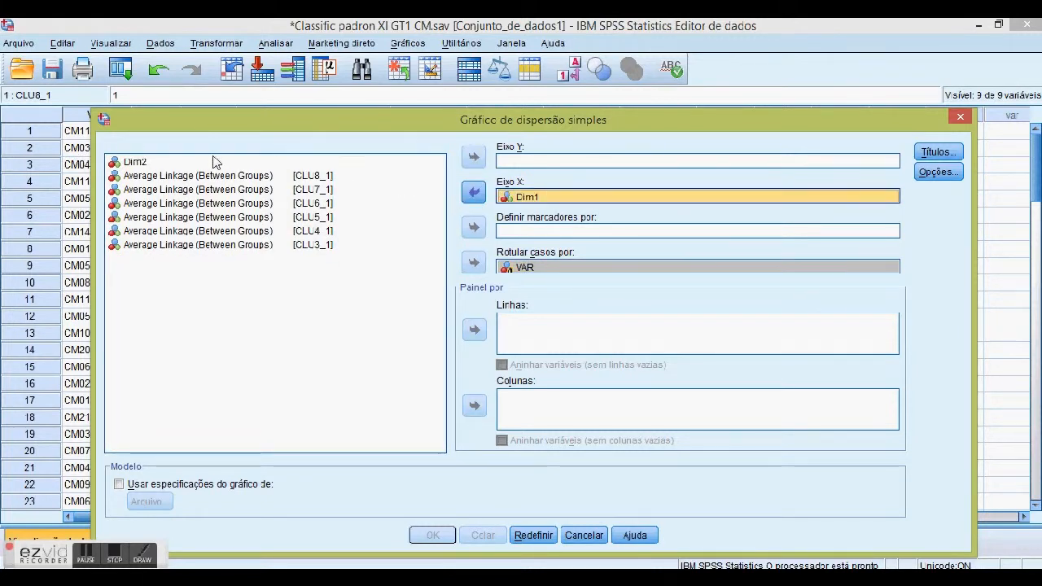
pyautogui.click(135, 165)
pyautogui.click(473, 157)
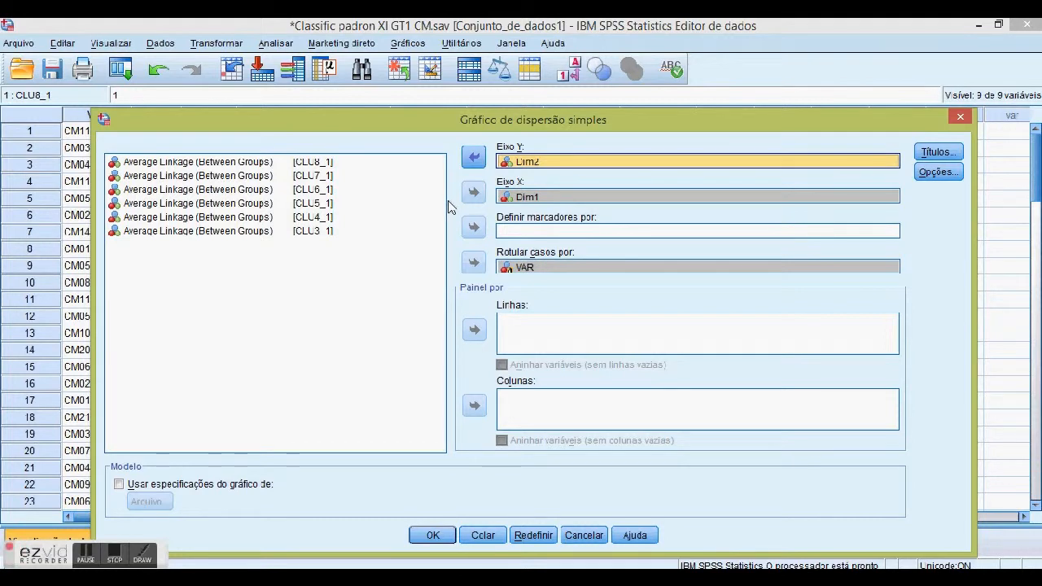
pyautogui.click(323, 164)
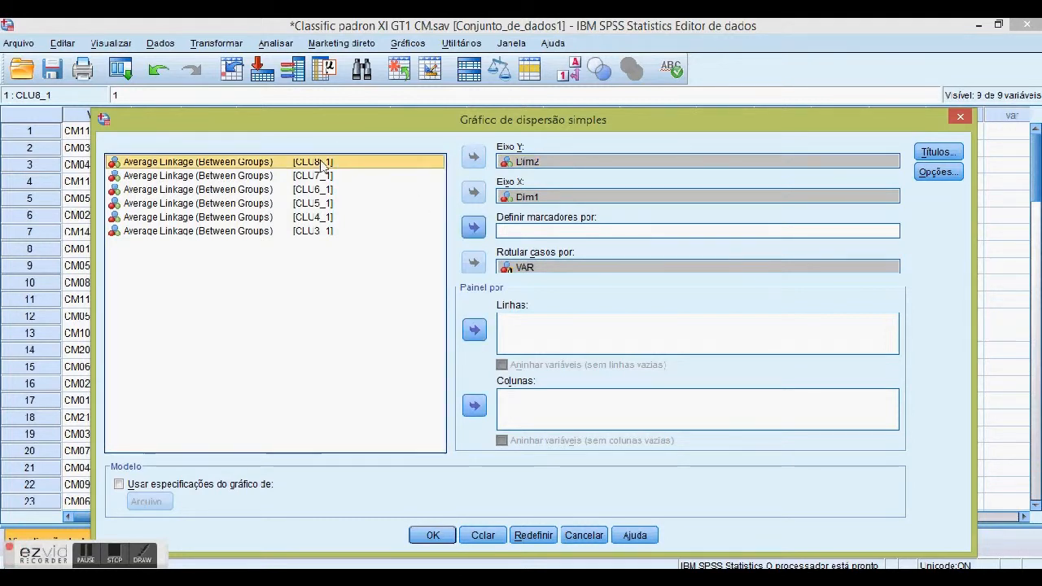
pyautogui.click(473, 227)
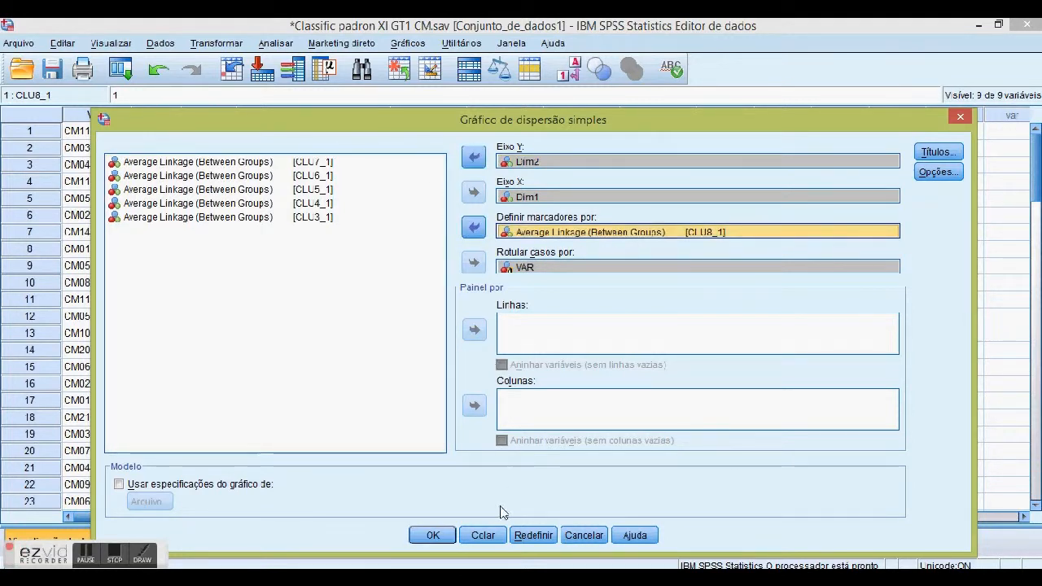
pyautogui.click(435, 536)
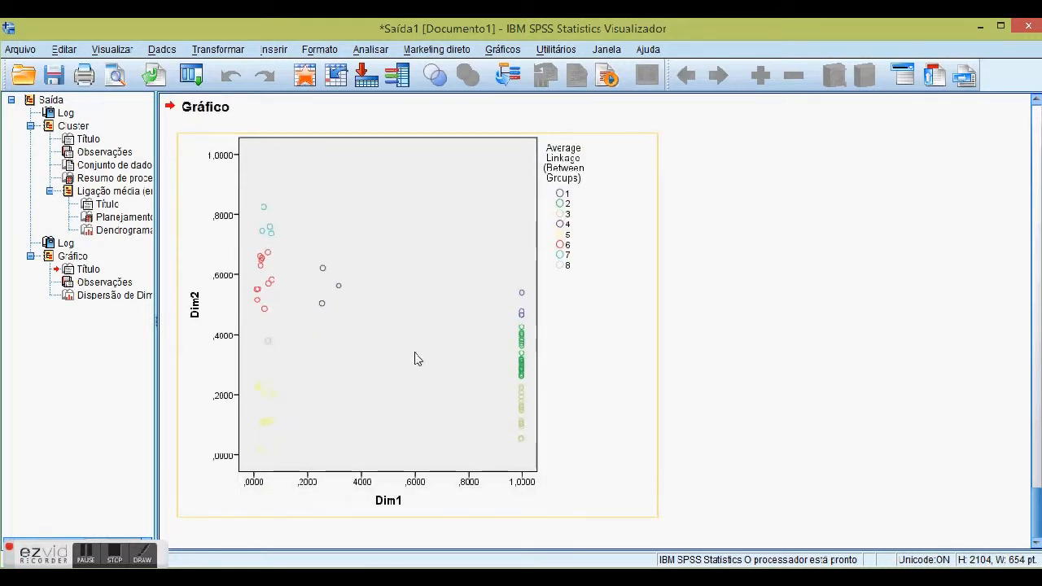
# Step: Open the Dim1–Dim2 scatter plot in a maximized chart editor and enlarge the whole chart to about 445.5 by 741 points
pyautogui.click(464, 302)
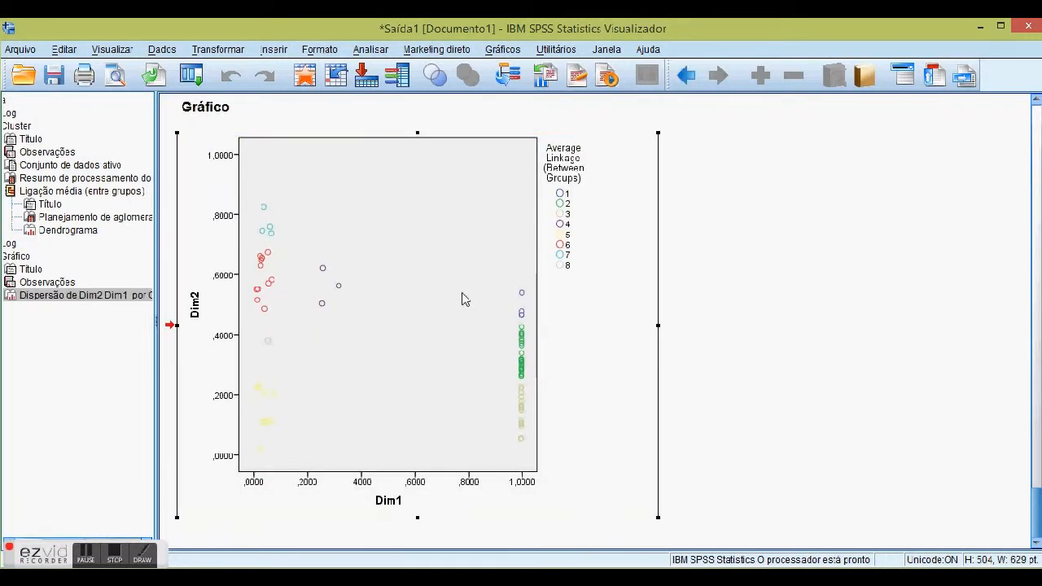
pyautogui.doubleClick(461, 299)
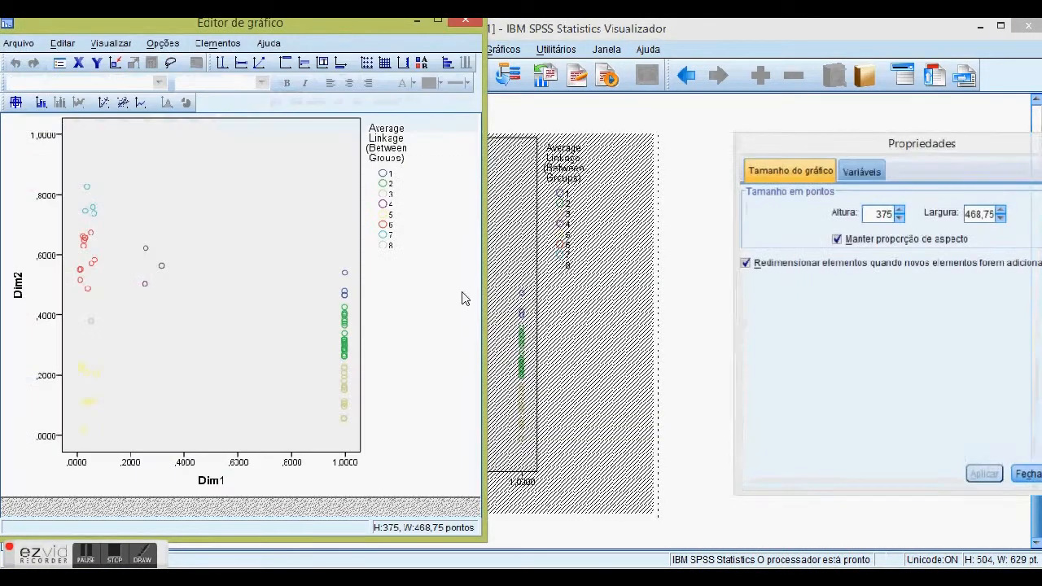
pyautogui.doubleClick(440, 23)
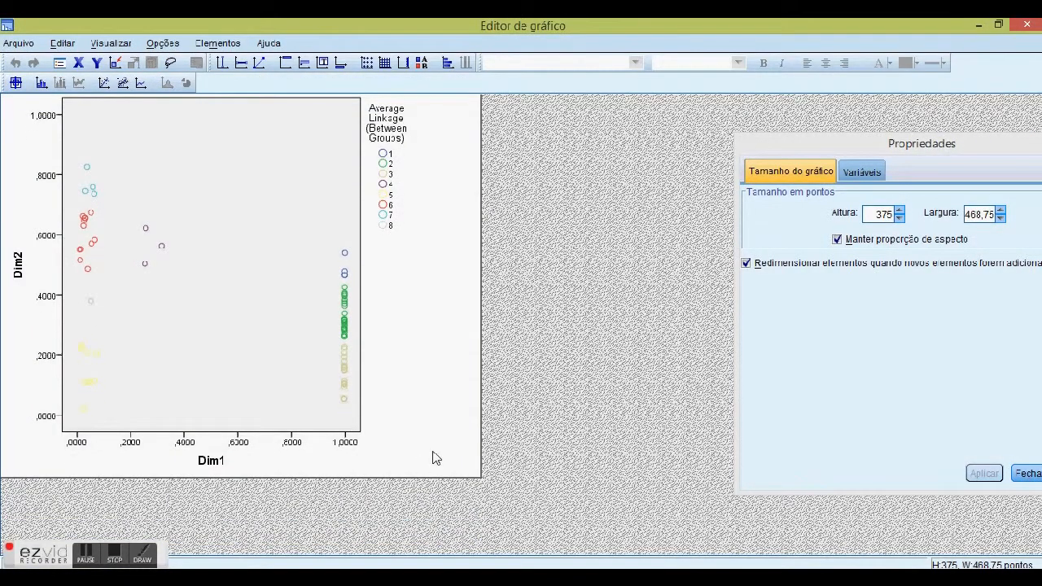
pyautogui.click(446, 509)
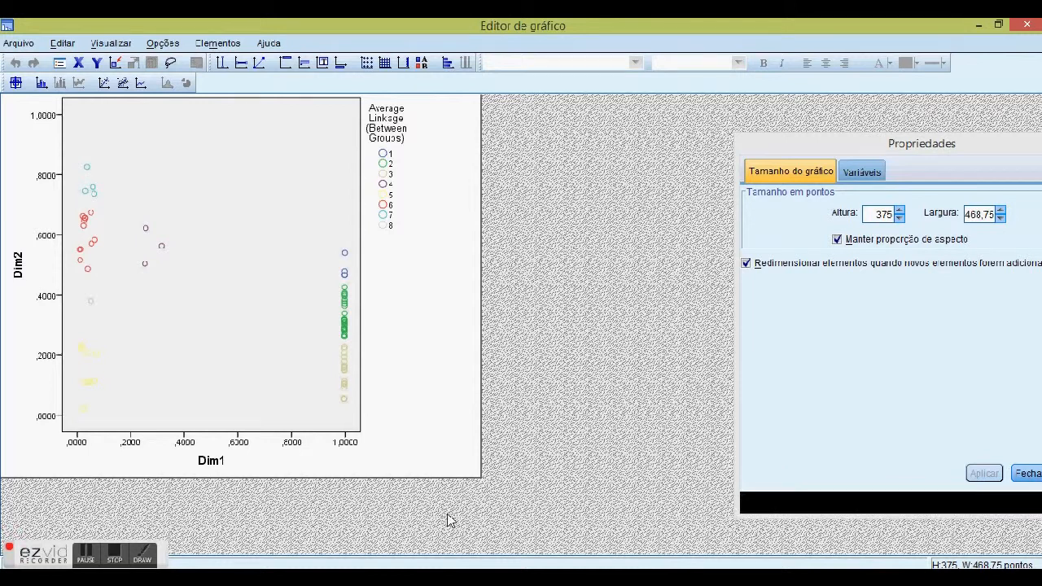
pyautogui.click(475, 478)
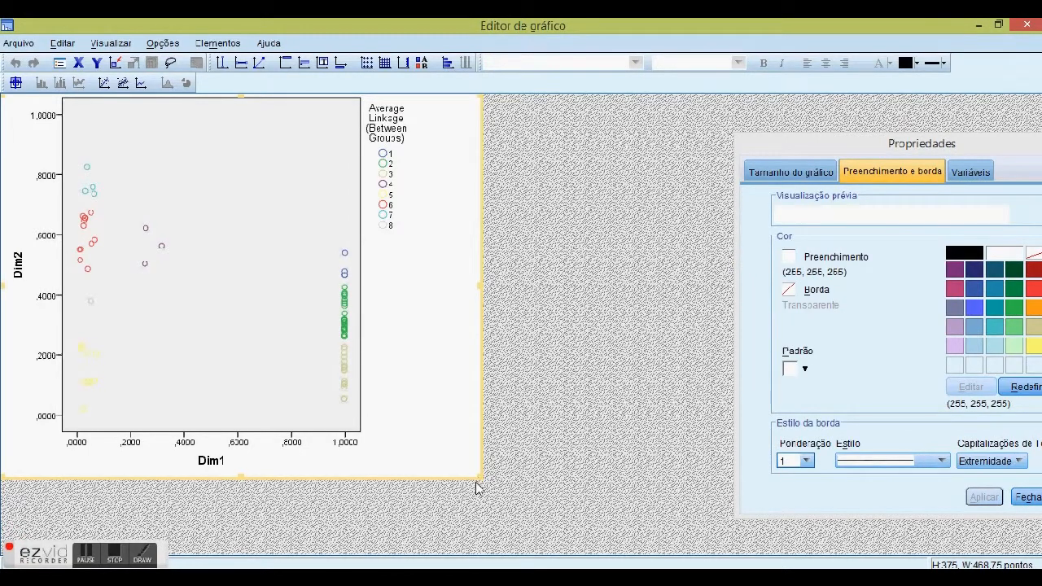
pyautogui.moveTo(481, 480); pyautogui.dragTo(757, 553)
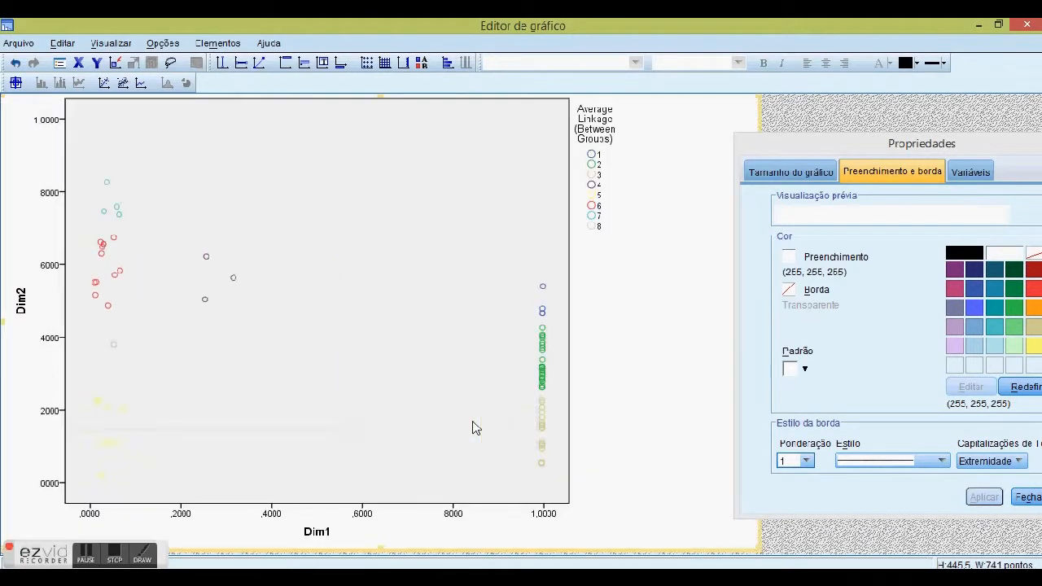
# Step: Widen the plot area of the scatter chart so that it extends beneath the cluster legend
pyautogui.click(516, 520)
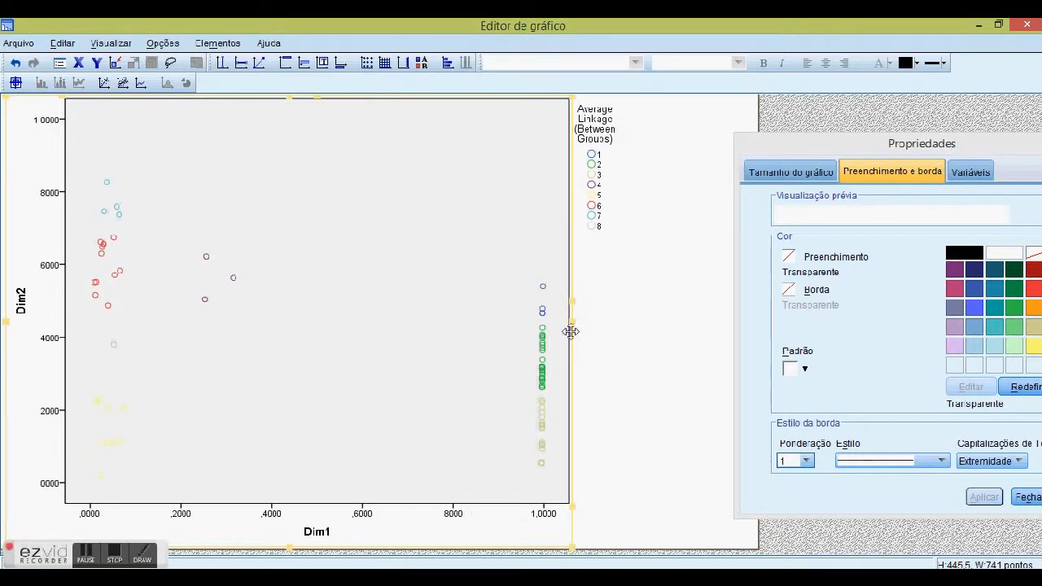
pyautogui.moveTo(572, 322); pyautogui.dragTo(694, 346)
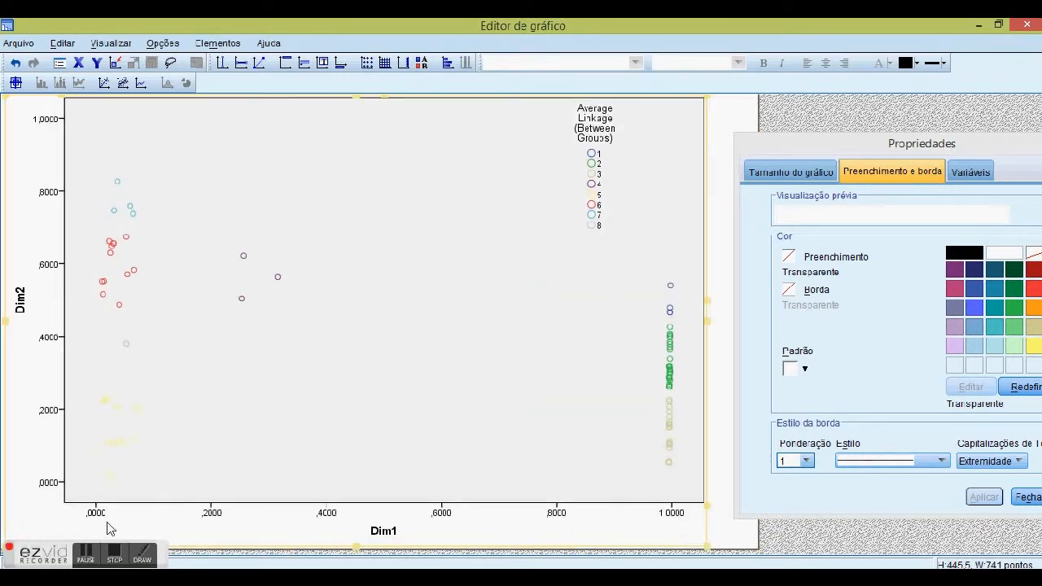
pyautogui.click(87, 557)
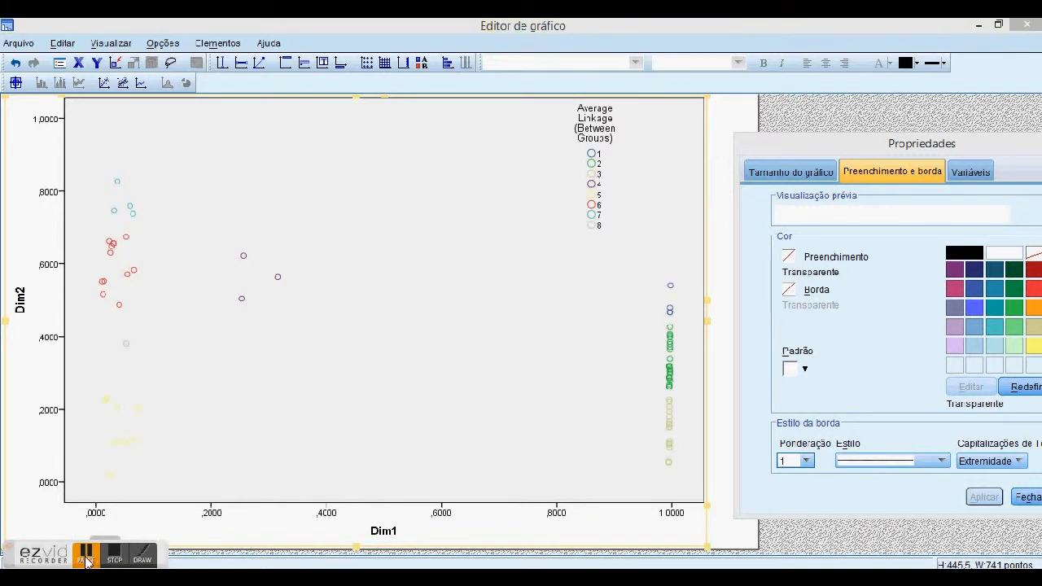
pyautogui.click(87, 559)
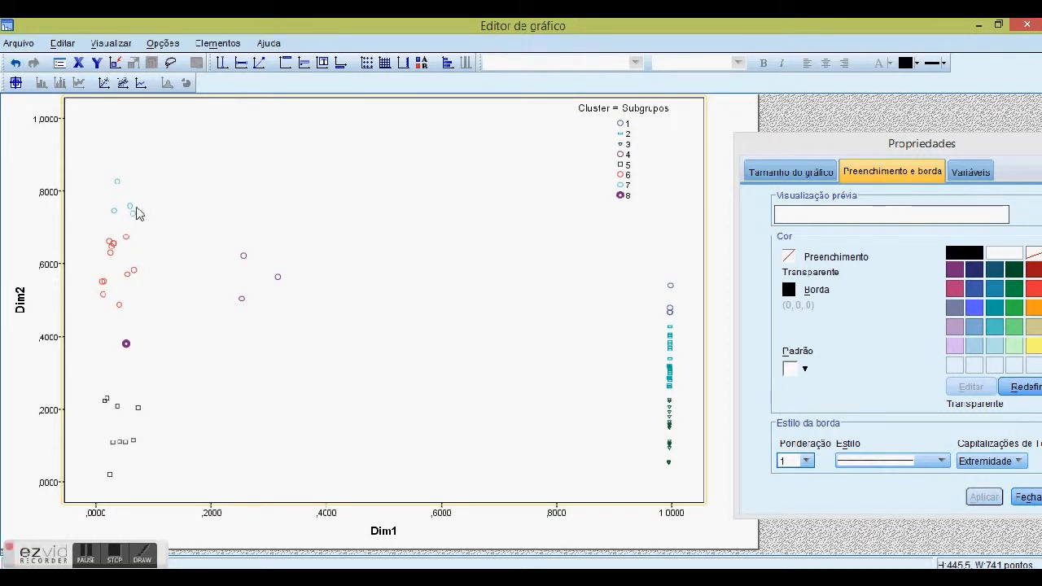
# Step: Show VAR data labels on the markers, allowing overlaps, without connecting lines, and with label colours matching the graphic elements
pyautogui.click(118, 188)
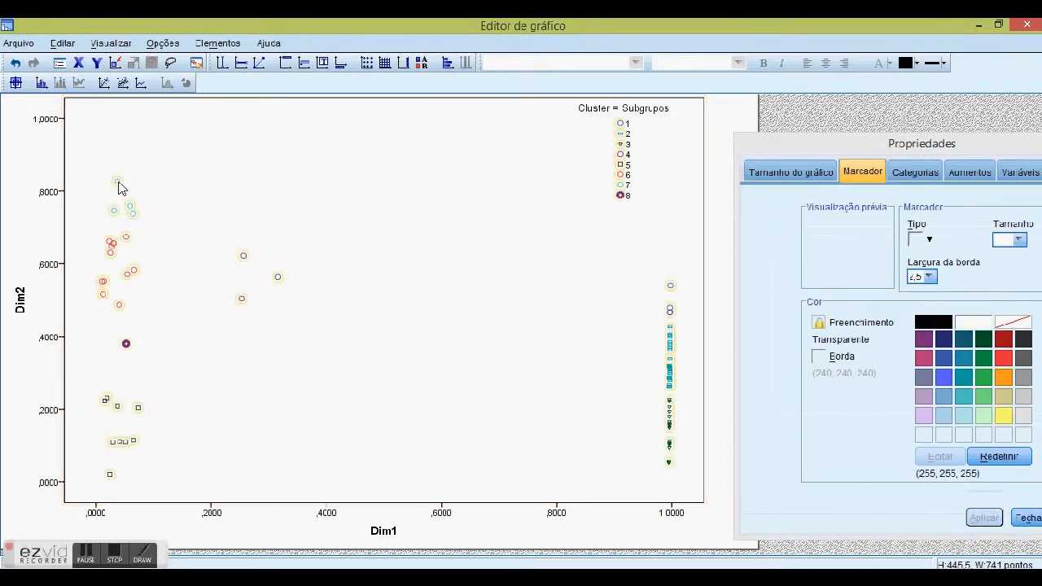
pyautogui.click(43, 84)
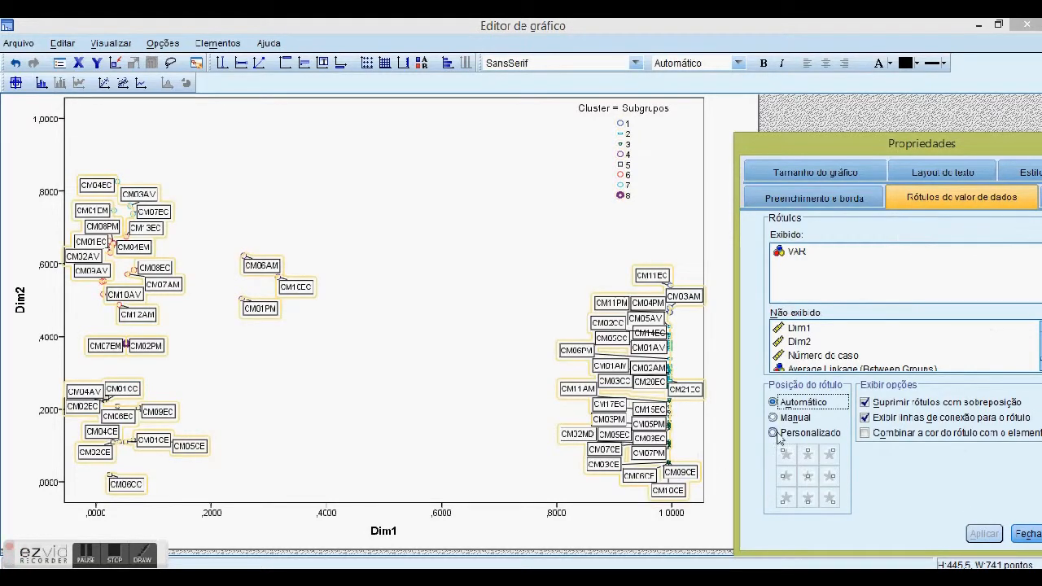
pyautogui.click(865, 402)
pyautogui.click(865, 417)
pyautogui.click(865, 433)
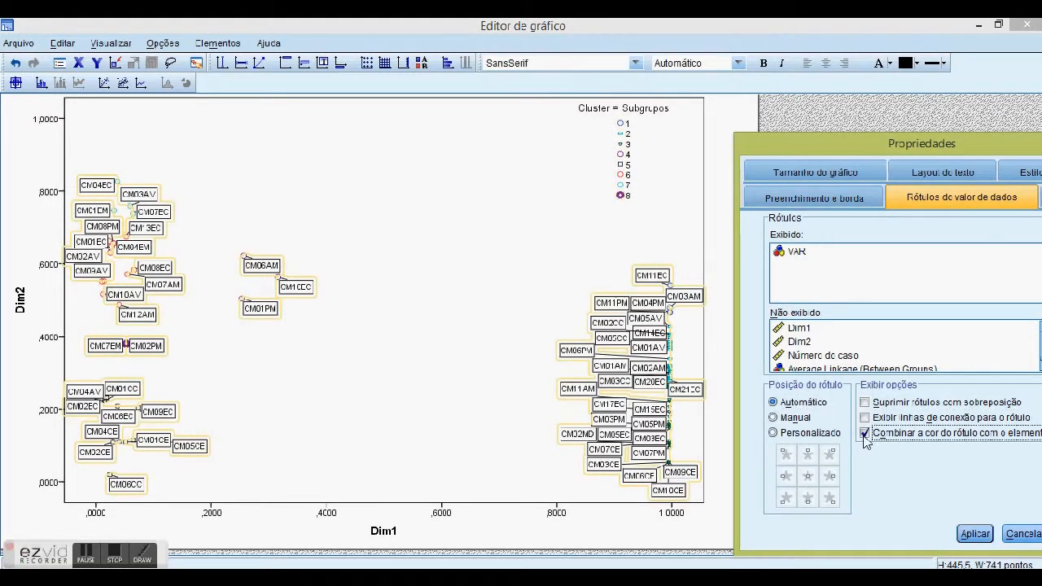
pyautogui.click(977, 534)
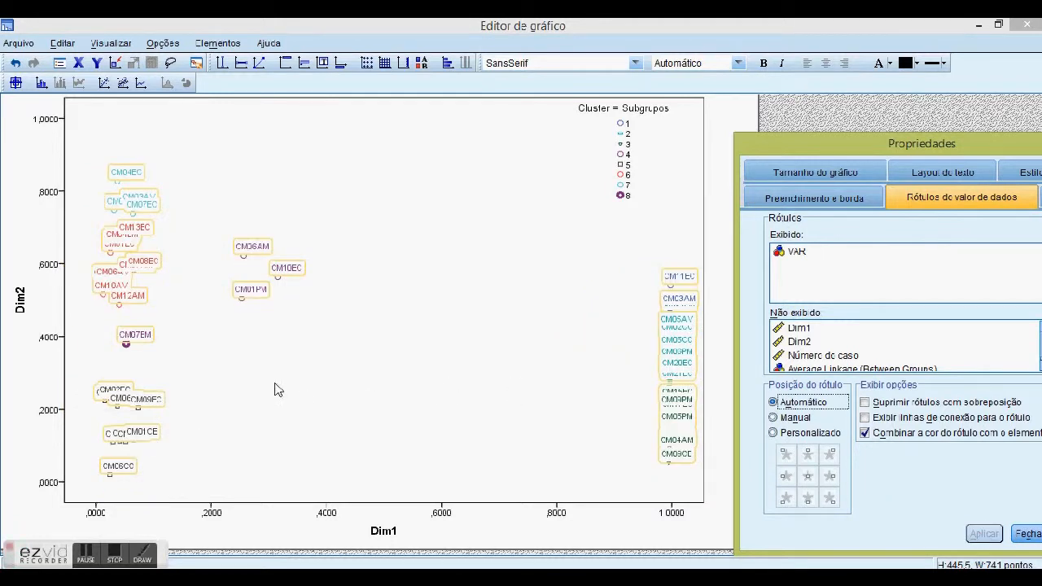
pyautogui.click(352, 386)
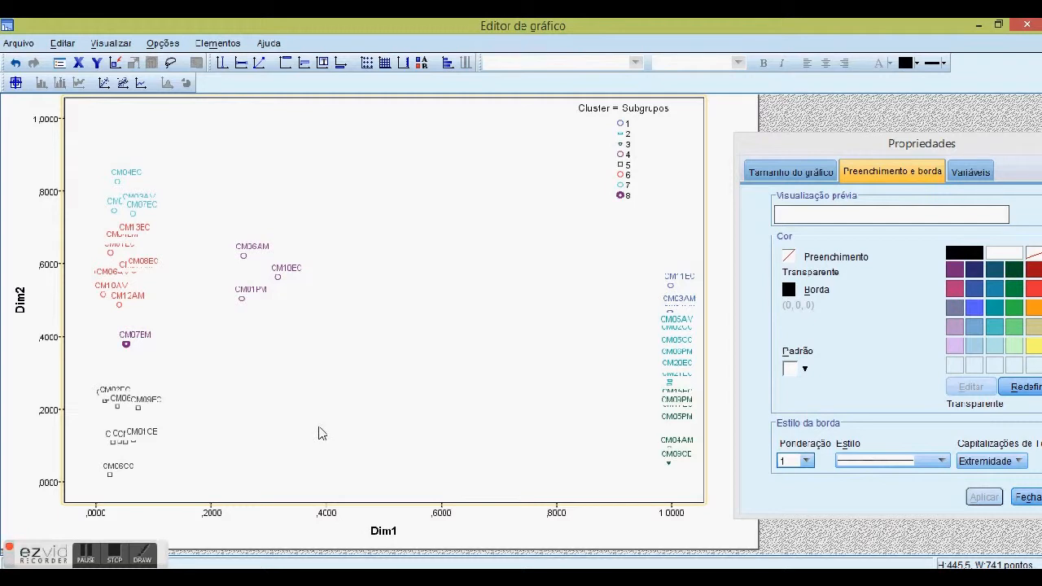
# Step: Switch to the Excel workbook saida exploração GT1 ACM and move the Estatistica/Valor table below the data so its header starts at H88
pyautogui.click(84, 560)
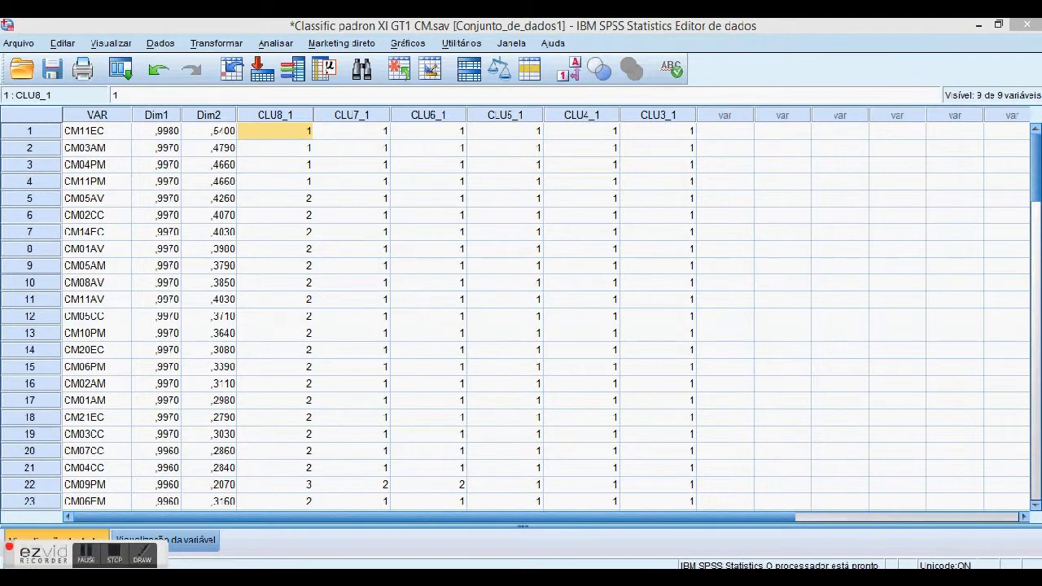
pyautogui.moveTo(252, 540)
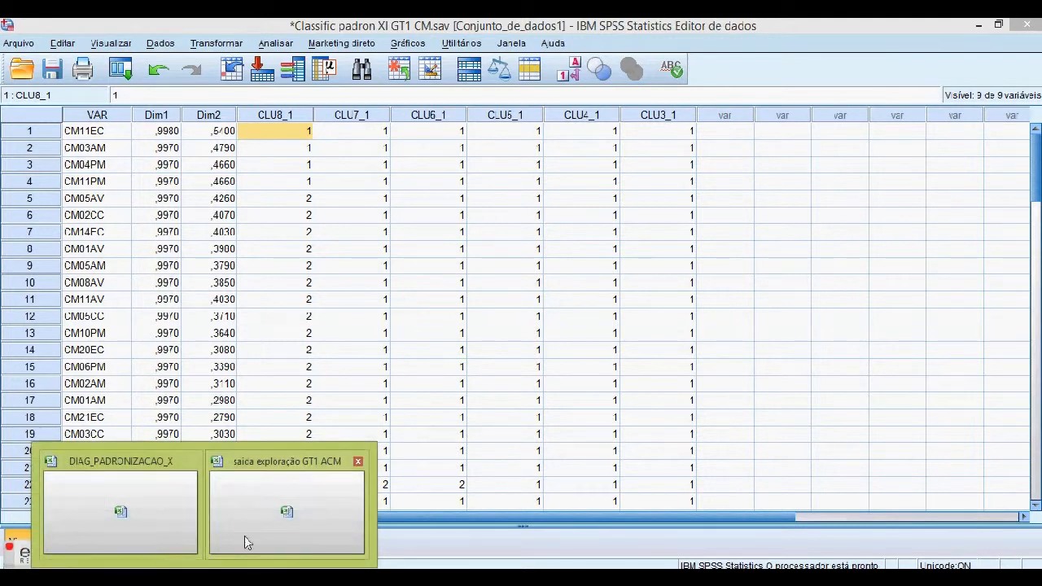
pyautogui.click(245, 536)
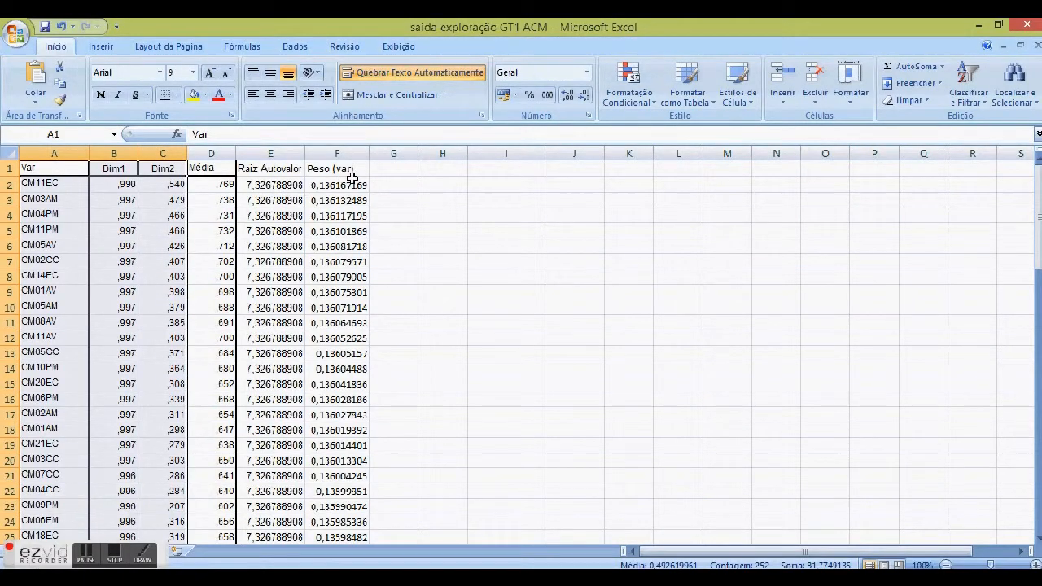
pyautogui.keyDown('ctrl'); pyautogui.scroll(1, 378, 188); pyautogui.keyUp('ctrl')
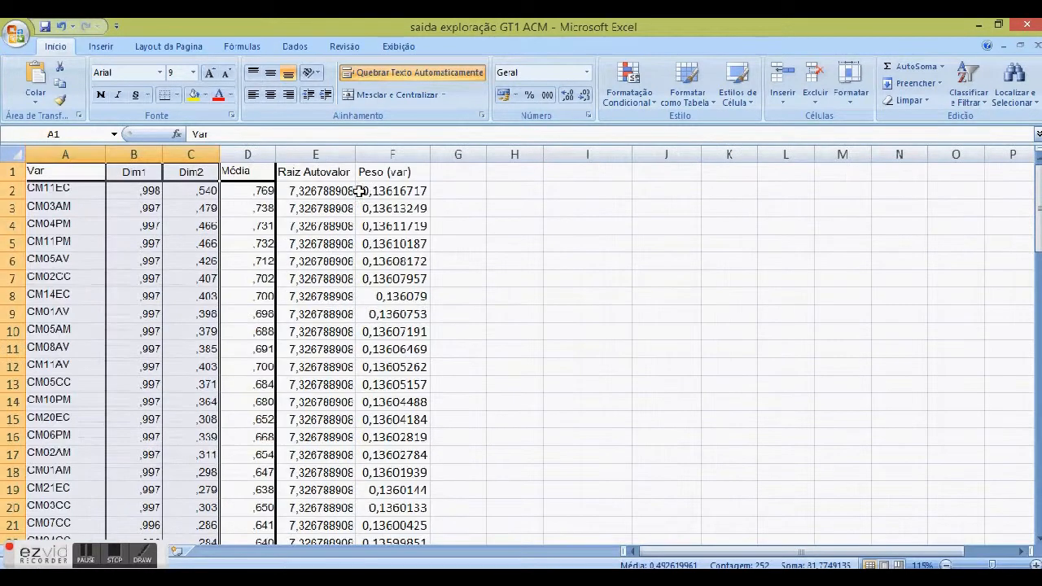
pyautogui.keyDown('ctrl'); pyautogui.scroll(1, 381, 195); pyautogui.keyUp('ctrl')
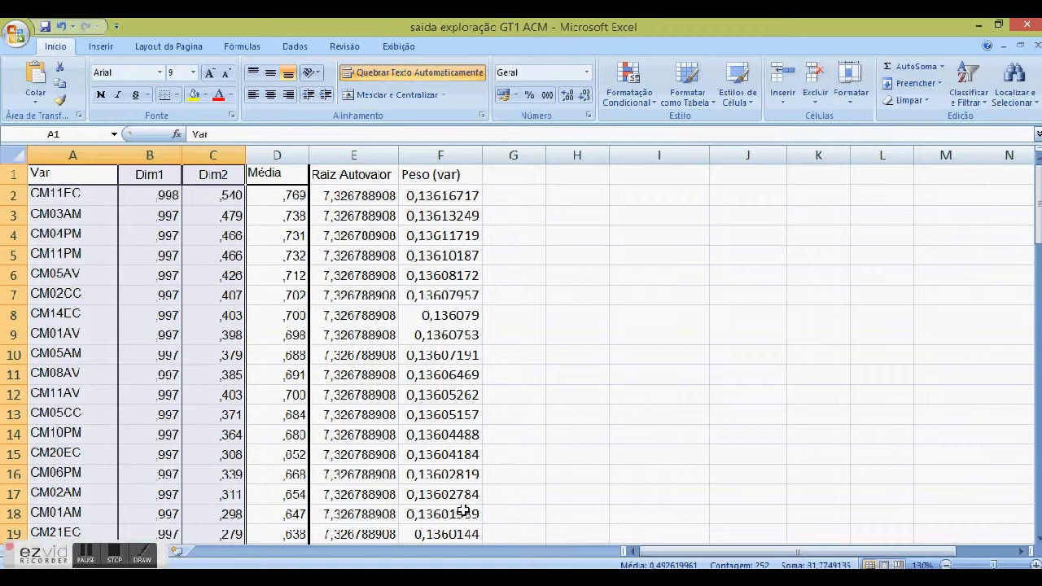
pyautogui.scroll(-20, 444, 446)
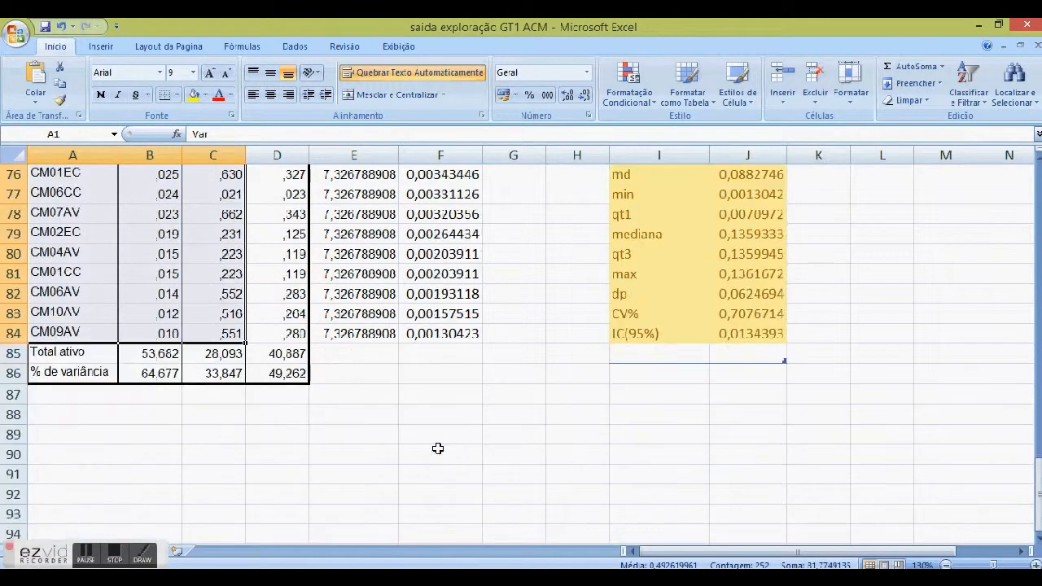
pyautogui.scroll(3, 438, 448)
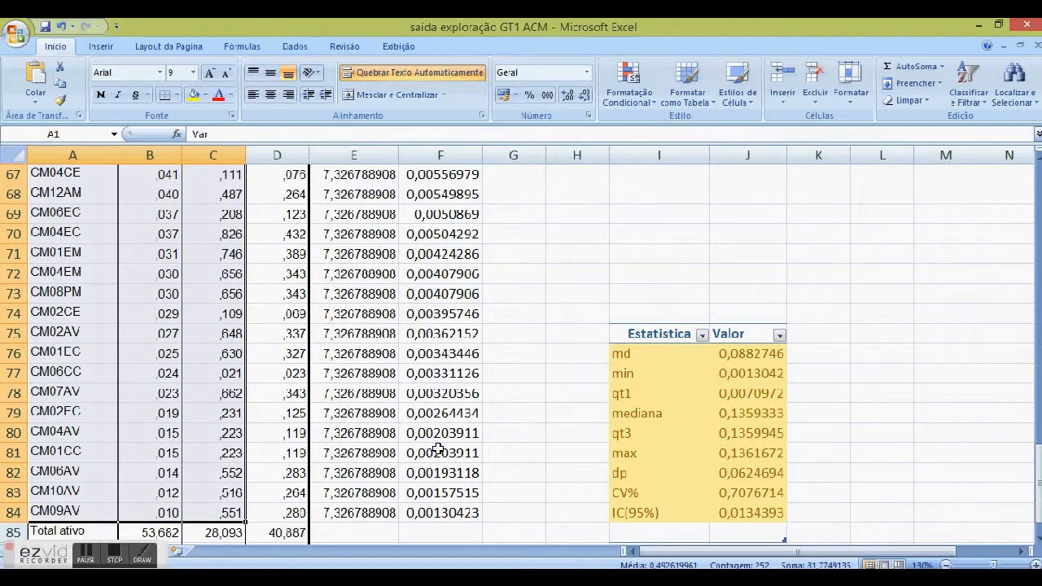
pyautogui.scroll(-2, 438, 449)
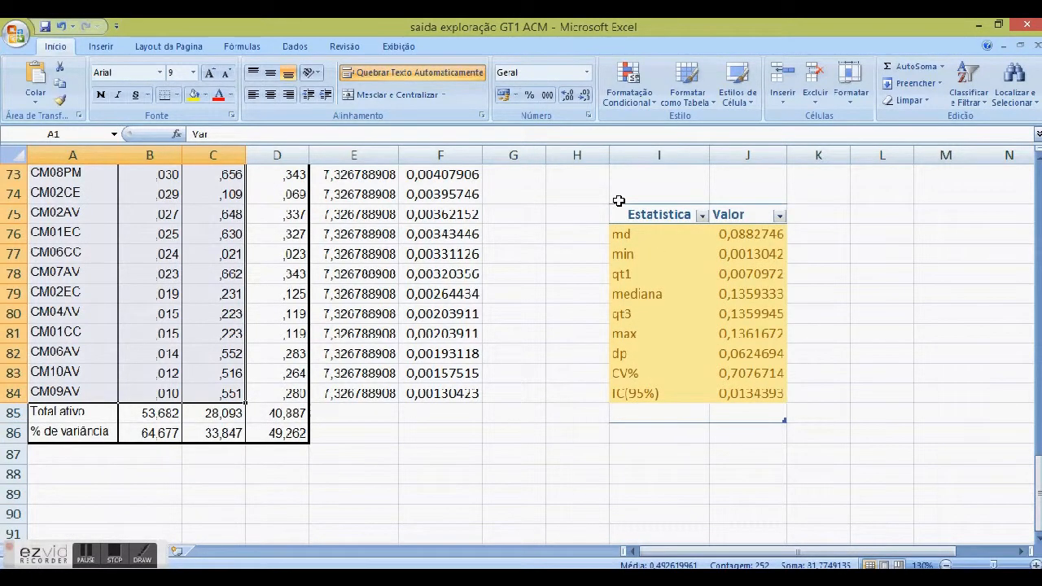
pyautogui.moveTo(597, 196); pyautogui.dragTo(800, 407)
pyautogui.scroll(-3, 667, 253)
pyautogui.moveTo(665, 252); pyautogui.dragTo(555, 494)
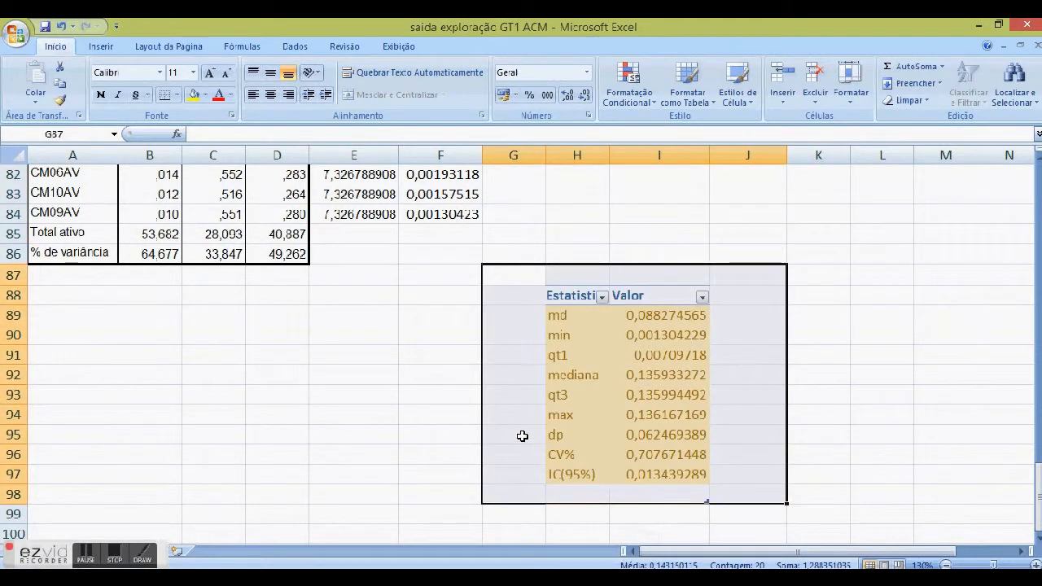
# Step: Switch to the SPSS data editor and copy the cluster membership columns CLU8_1 to CLU3_1
pyautogui.scroll(20, 520, 435)
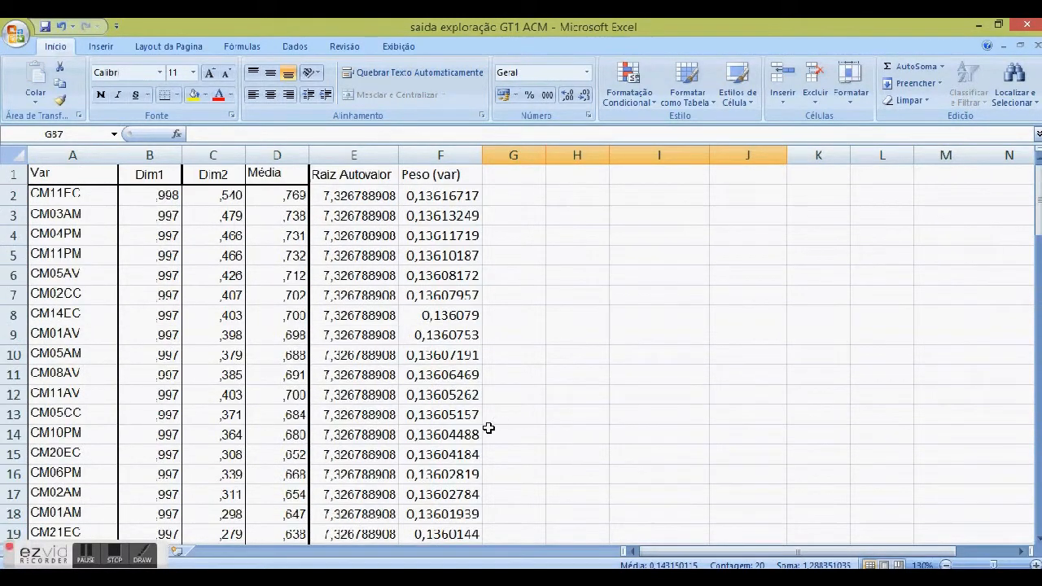
pyautogui.moveTo(265, 580)
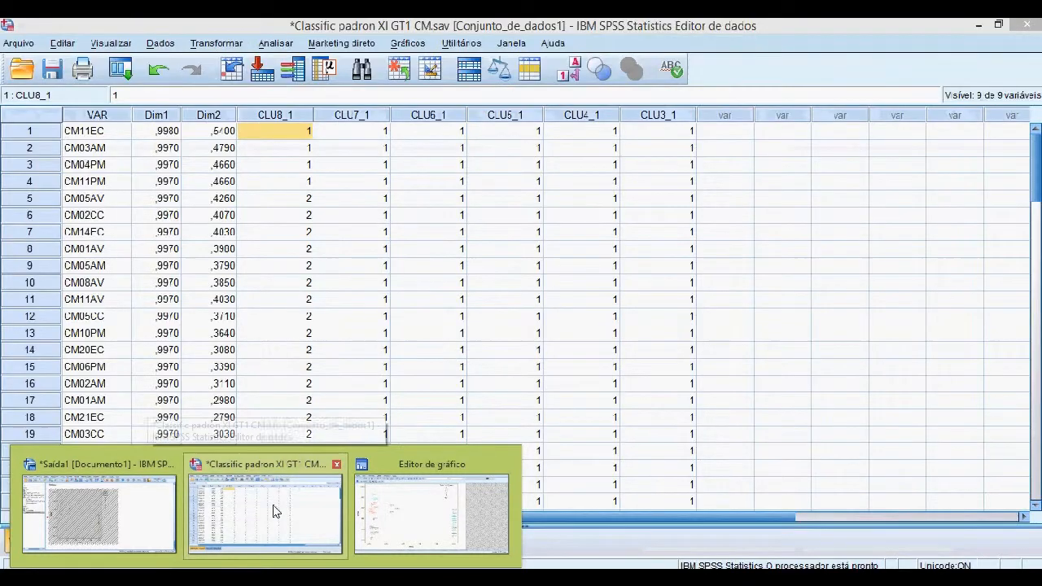
pyautogui.click(273, 511)
pyautogui.moveTo(277, 118); pyautogui.dragTo(659, 132)
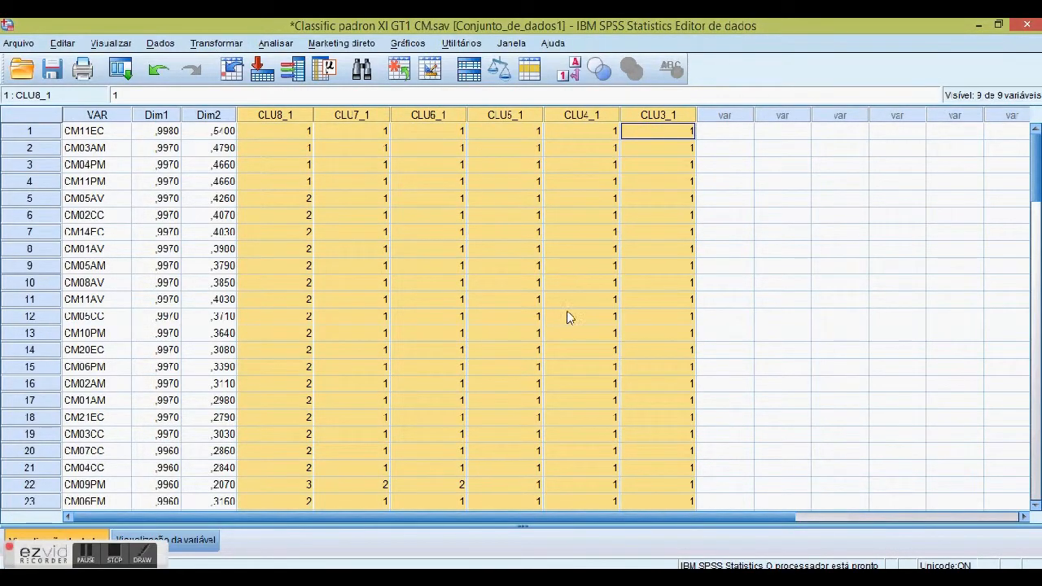
pyautogui.hotkey('ctrl', 'c')
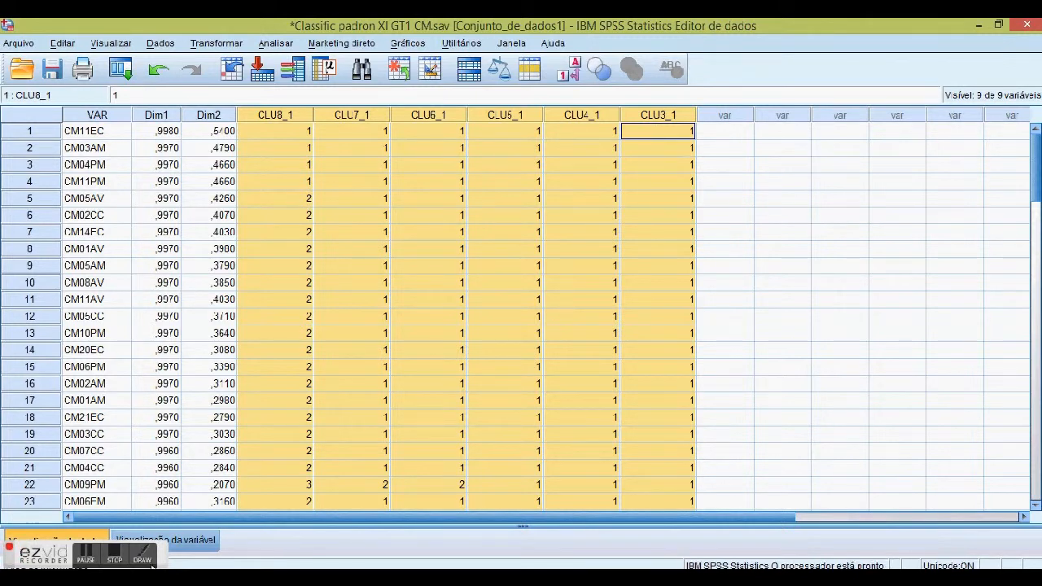
# Step: Return to the saida exploração GT1 ACM workbook and paste the cluster memberships into columns G to L, starting at G2
pyautogui.click(204, 577)
pyautogui.click(279, 507)
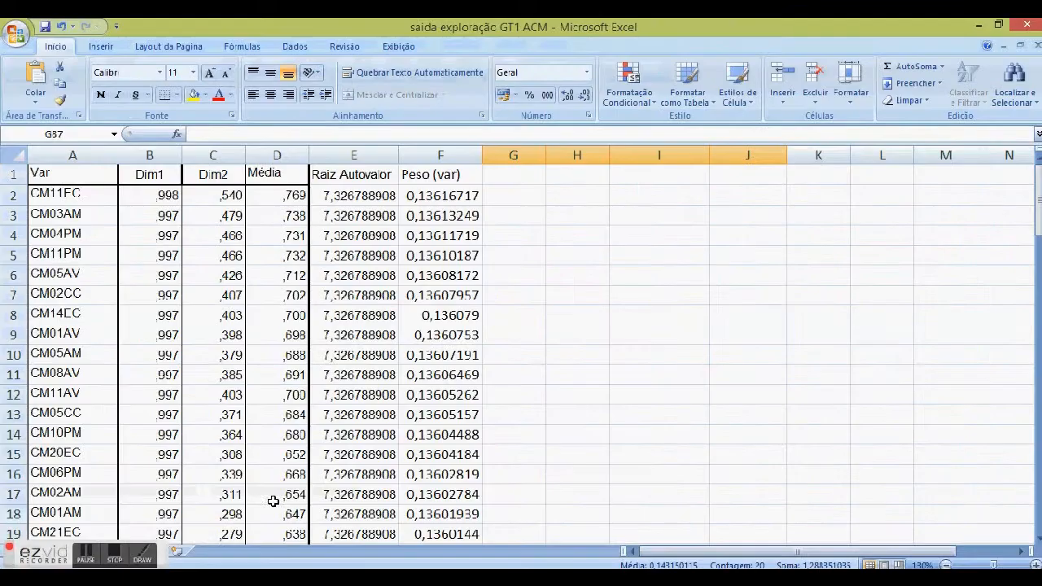
pyautogui.click(526, 175)
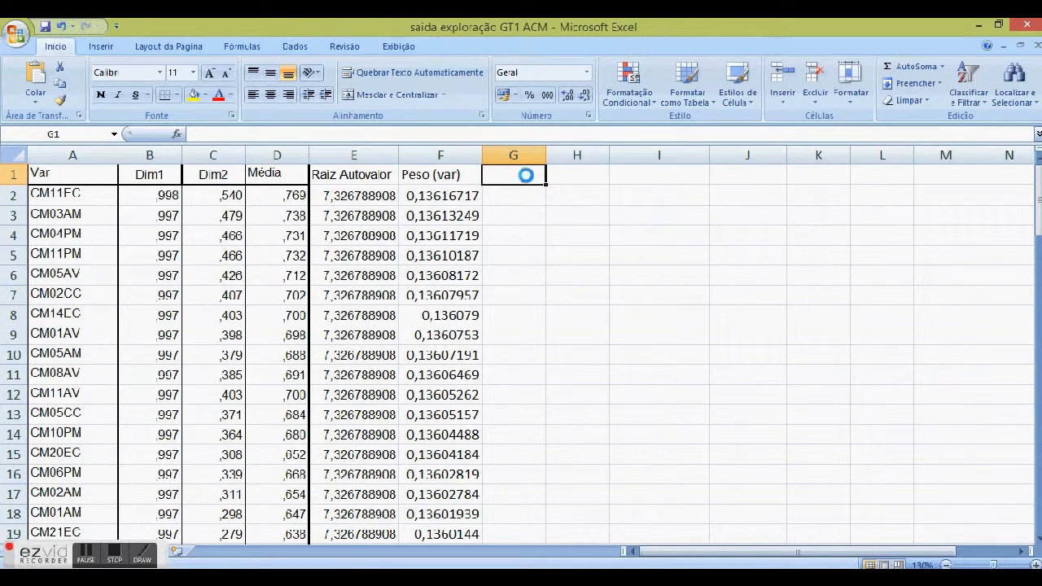
pyautogui.hotkey('ctrl', 'v')
pyautogui.scroll(-20, 587, 292)
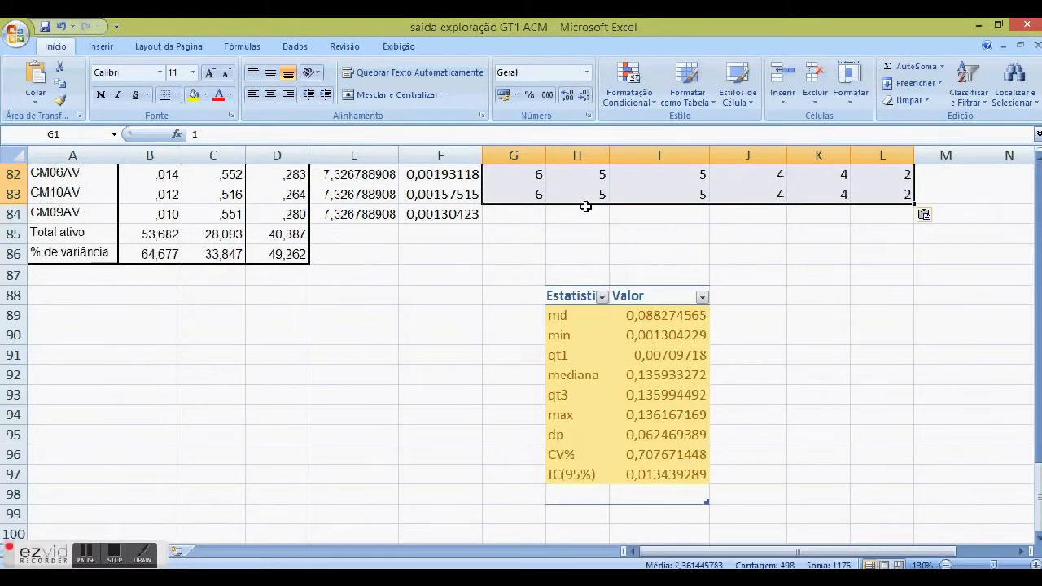
pyautogui.scroll(7, 580, 228)
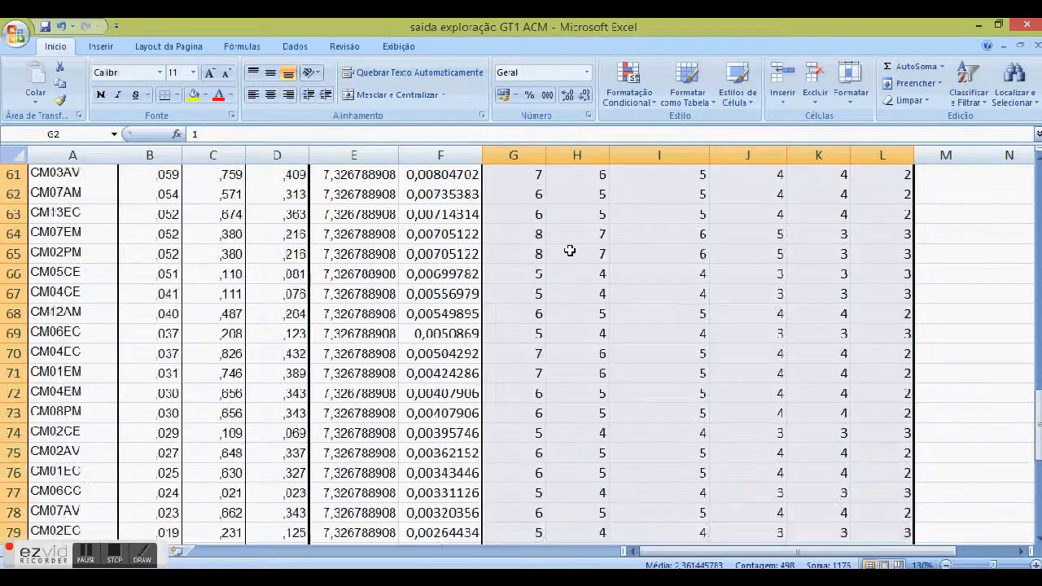
pyautogui.scroll(20, 570, 252)
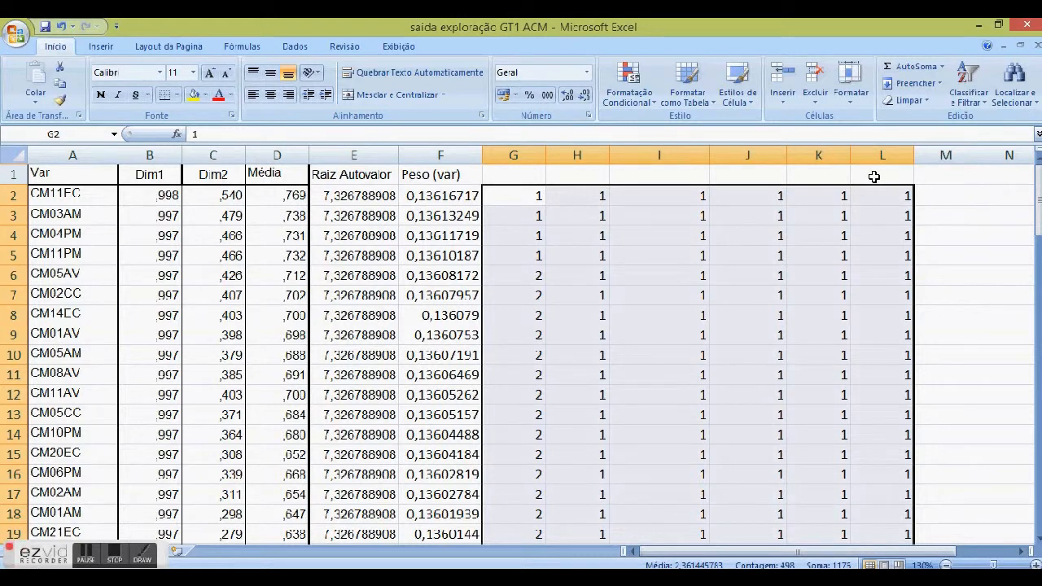
# Step: Head the cluster membership columns in G1 to L1 with 8 grupos, 7 grupos, 6 grupos, 5 grupos, 4 grupos and 3 grupos
pyautogui.click(515, 181)
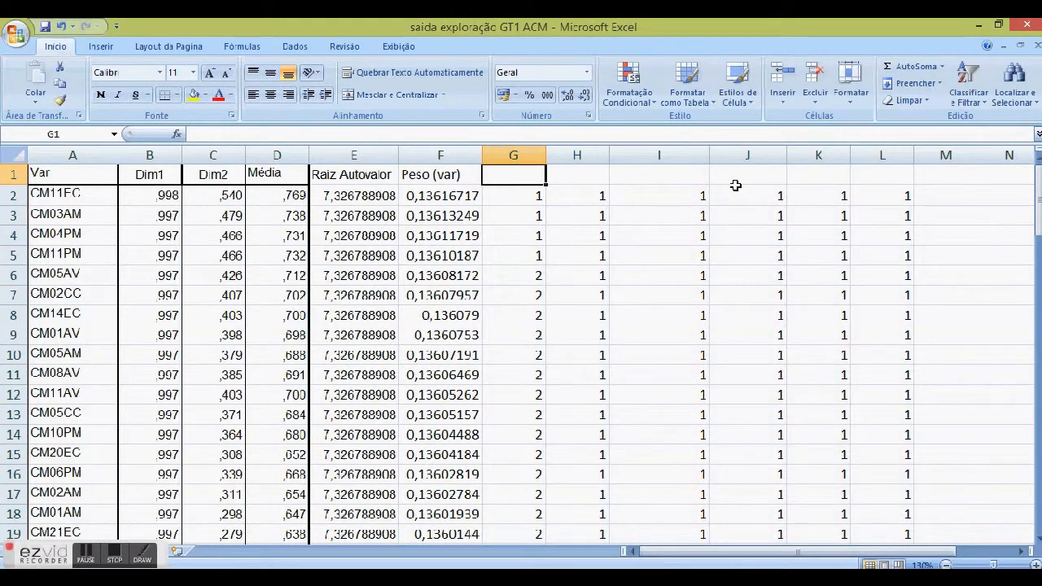
pyautogui.write('8')
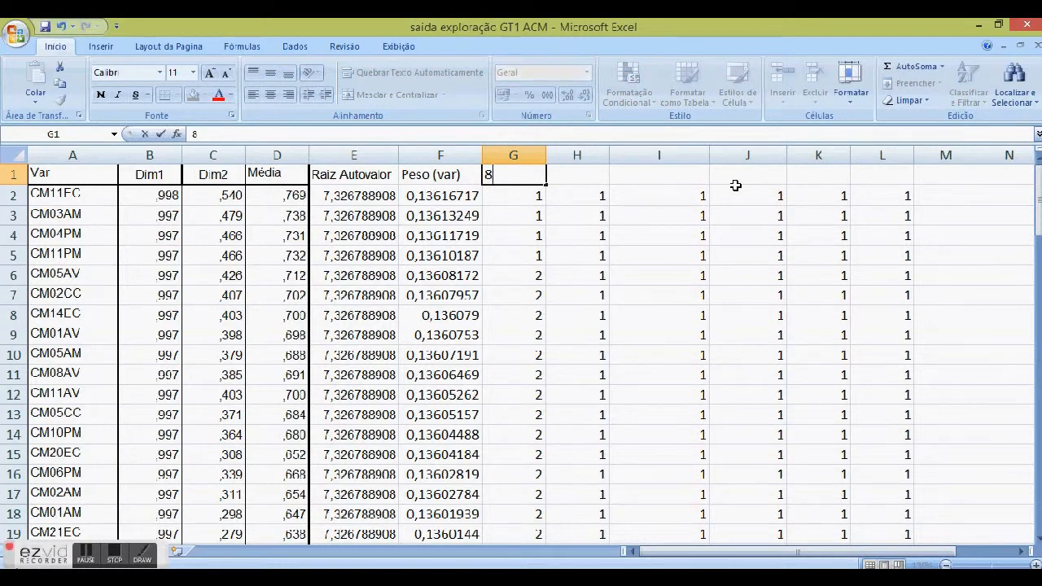
pyautogui.press('BackSpace')
pyautogui.write('g')
pyautogui.write('rupos')
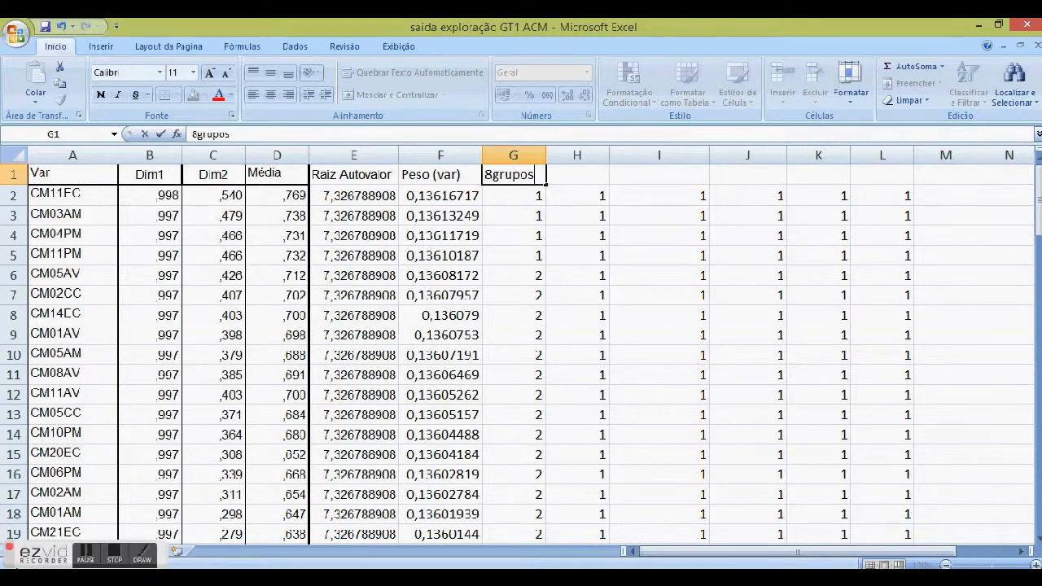
pyautogui.click(87, 560)
pyautogui.click(88, 560)
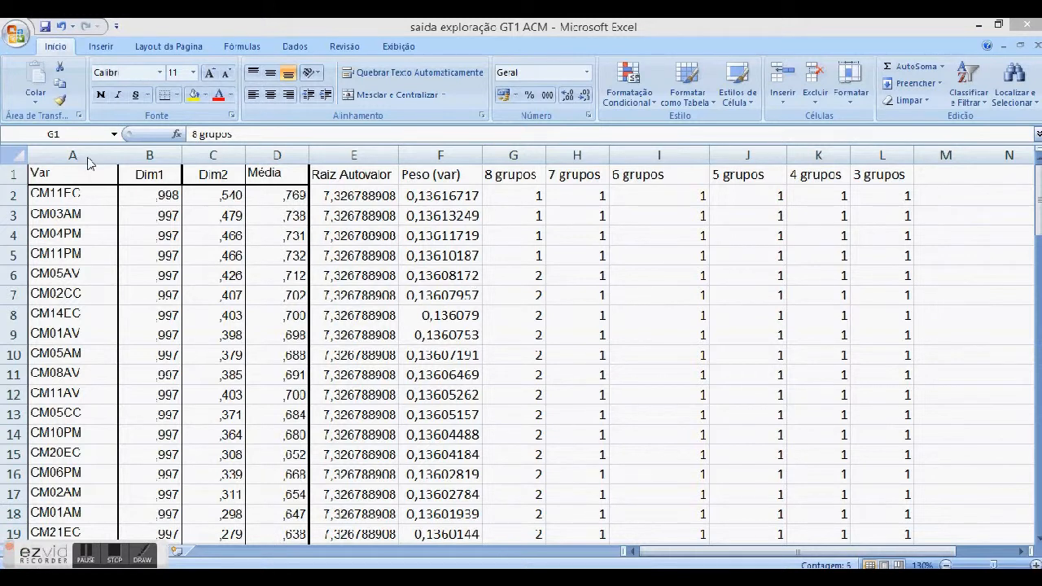
# Step: Copy the Plan1 data from the Var column to the 8 grupos column, range A1:G84, without the two total rows
pyautogui.click(72, 176)
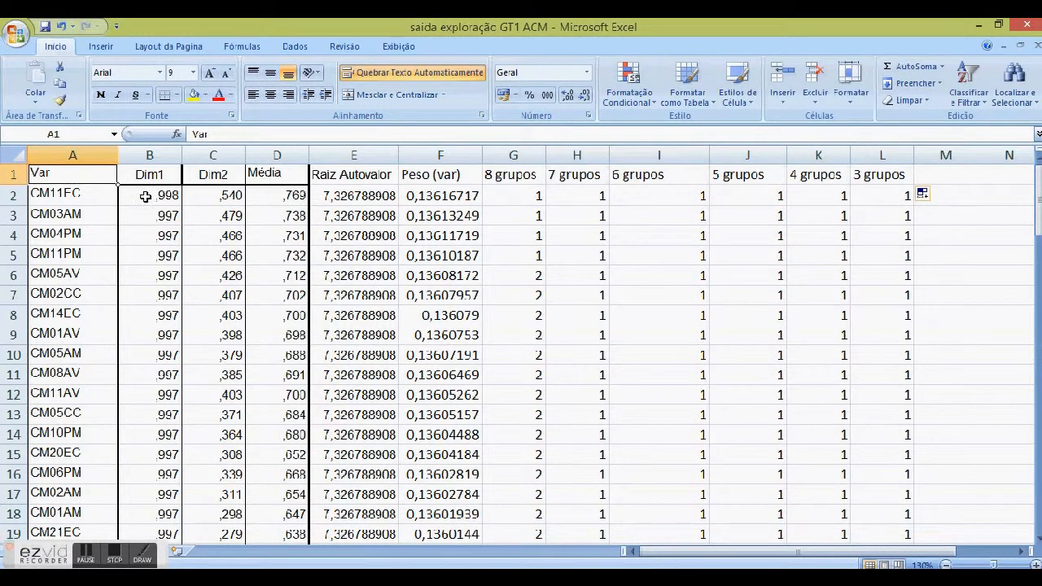
pyautogui.hotkey('shift', 'Right')
pyautogui.hotkey('shift', 'Right')
pyautogui.hotkey('shift', 'Right')
pyautogui.hotkey('shift', 'Right')
pyautogui.hotkey('shift', 'Right')
pyautogui.hotkey('shift', 'Right')
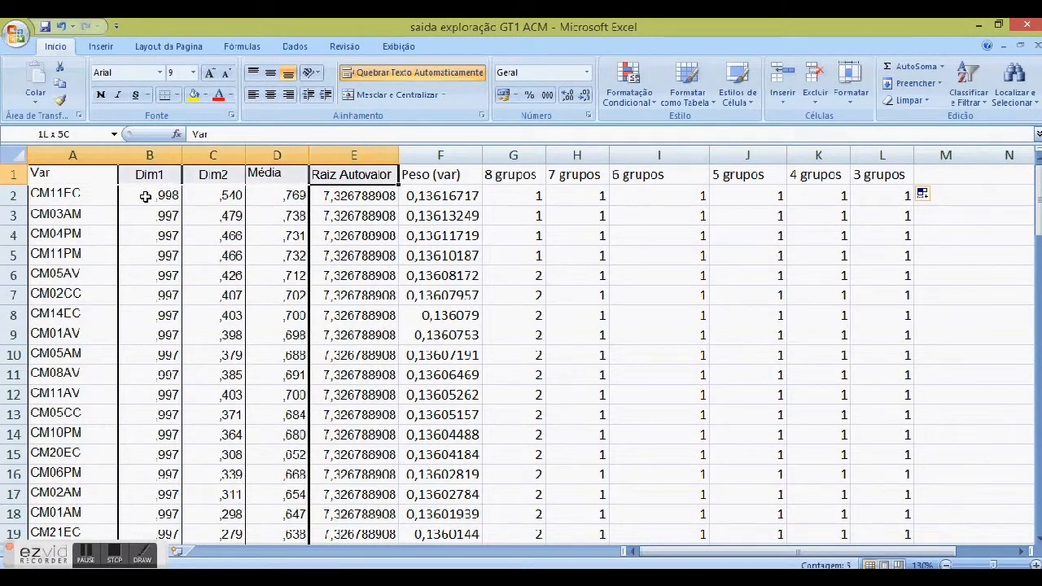
pyautogui.hotkey('ctrl', 'shift', 'Down')
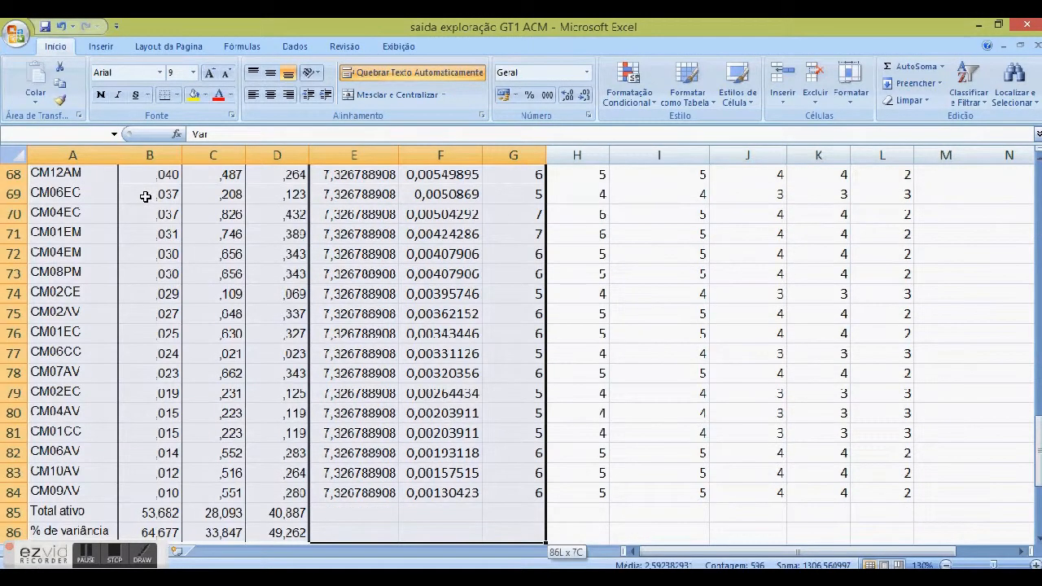
pyautogui.hotkey('shift', 'Up')
pyautogui.hotkey('shift', 'Up')
pyautogui.hotkey('ctrl', 'c')
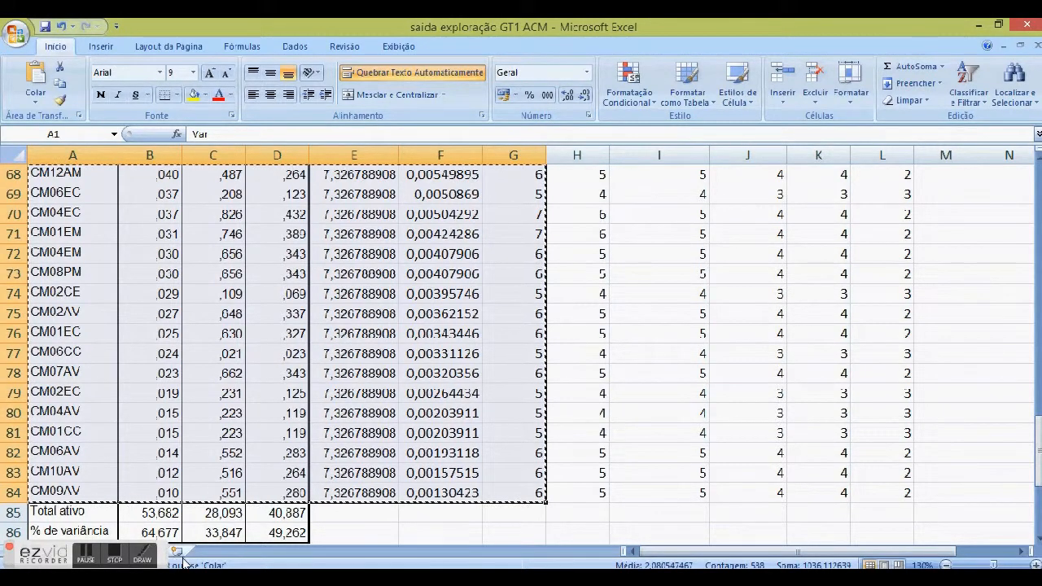
# Step: Paste the copied table into sheet Plan2 starting at A1
pyautogui.moveTo(43, 556); pyautogui.dragTo(468, 583)
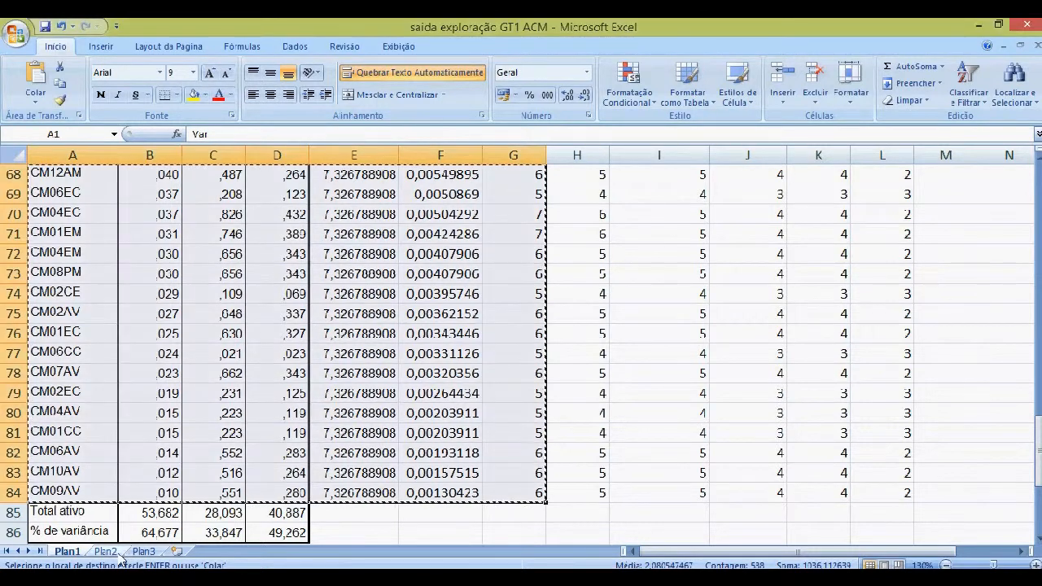
pyautogui.click(107, 553)
pyautogui.hotkey('ctrl', 'v')
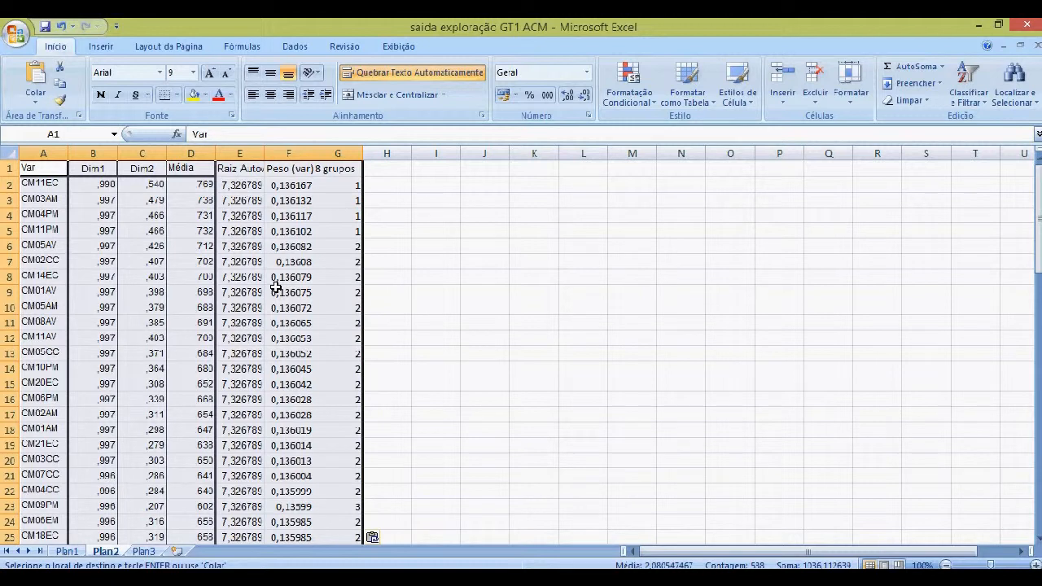
# Step: Sort the pasted Plan2 table by the 8 grupos column on values, from smallest to largest, keeping the header row
pyautogui.scroll(-15, 276, 289)
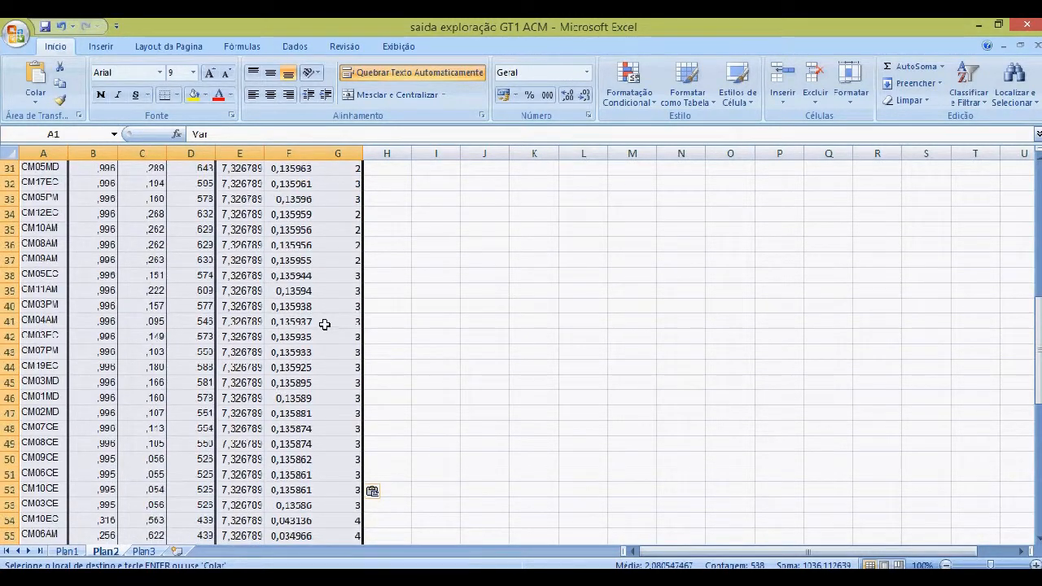
pyautogui.scroll(-6, 323, 324)
pyautogui.scroll(20, 321, 325)
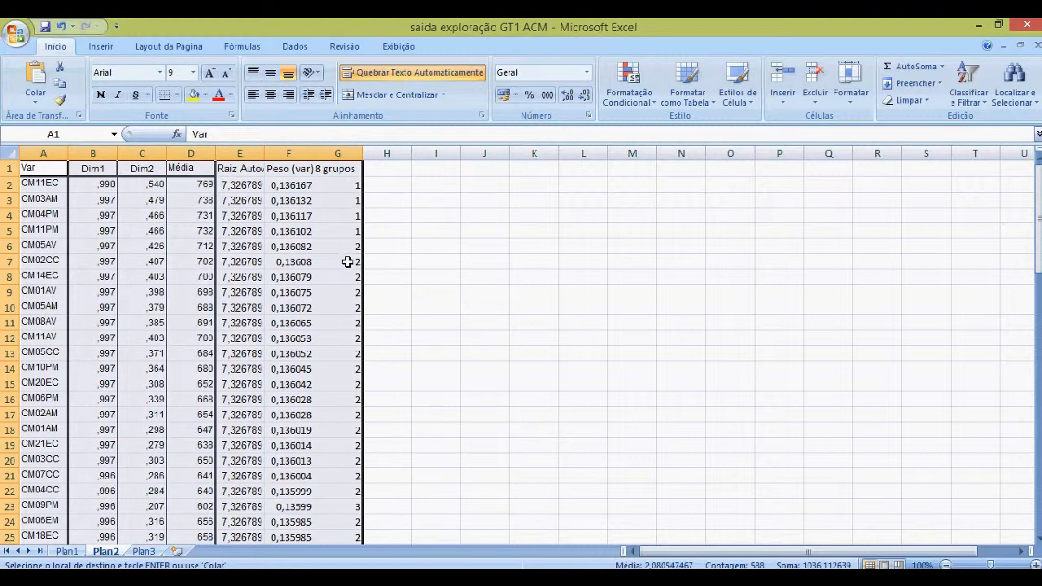
pyautogui.scroll(-15, 348, 266)
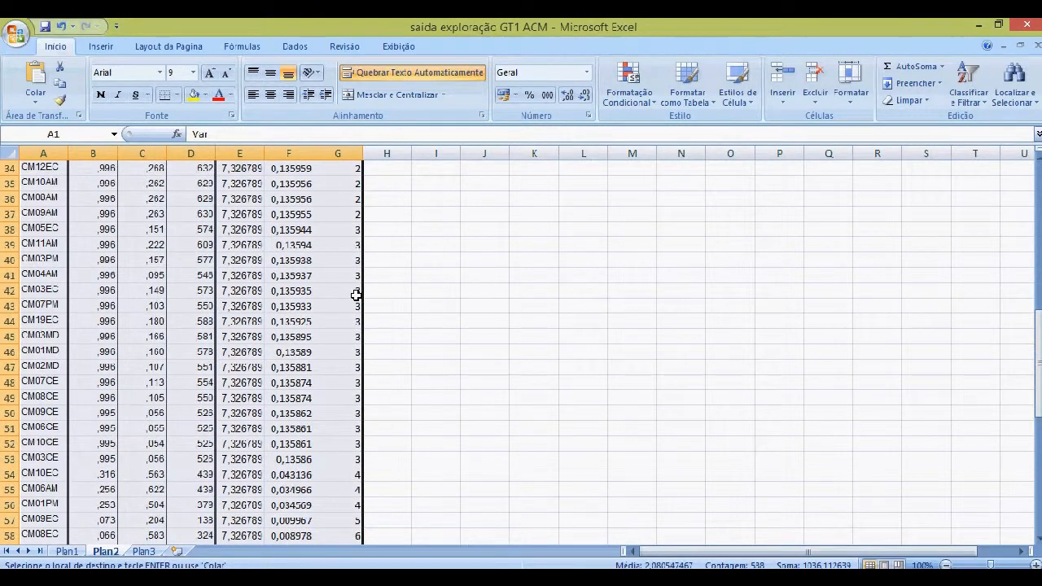
pyautogui.scroll(-12, 356, 295)
pyautogui.scroll(20, 356, 295)
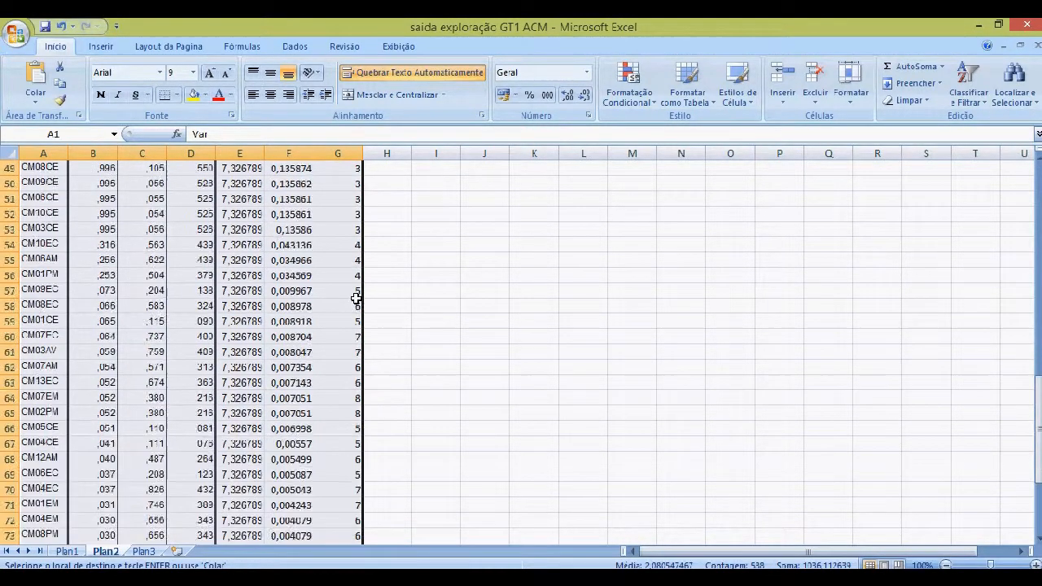
pyautogui.scroll(5, 316, 290)
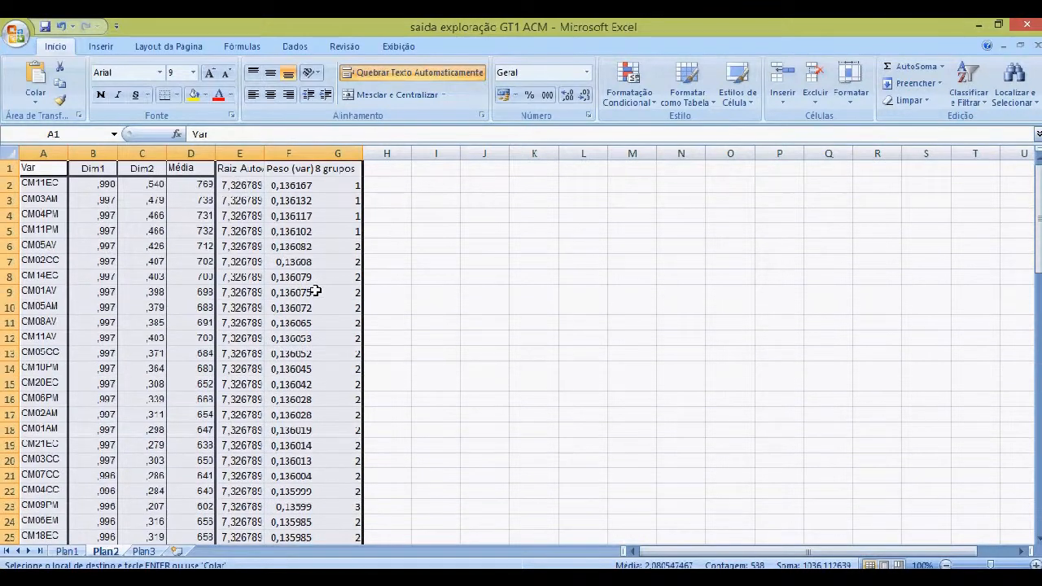
pyautogui.click(965, 88)
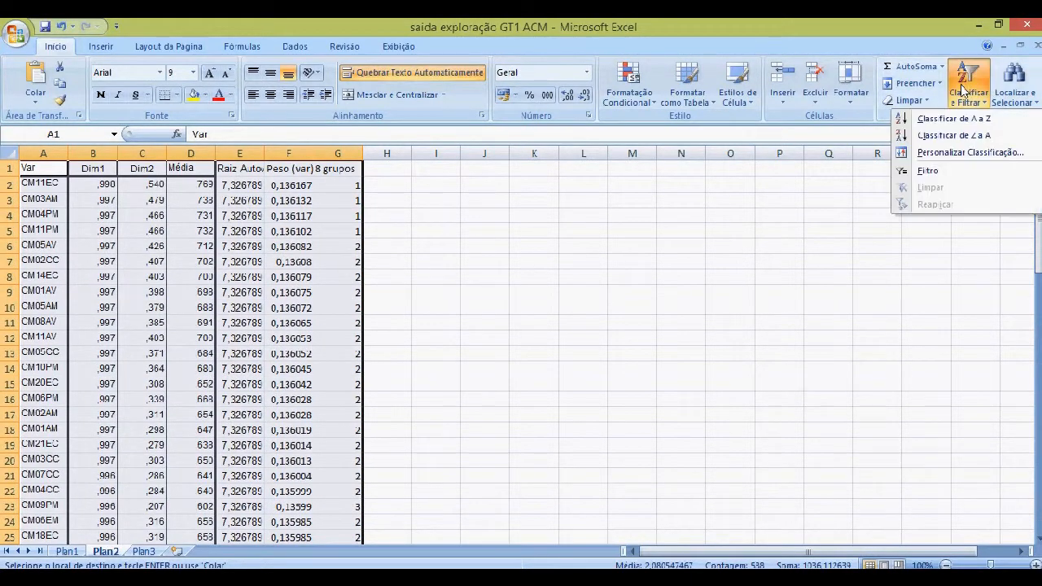
pyautogui.click(954, 152)
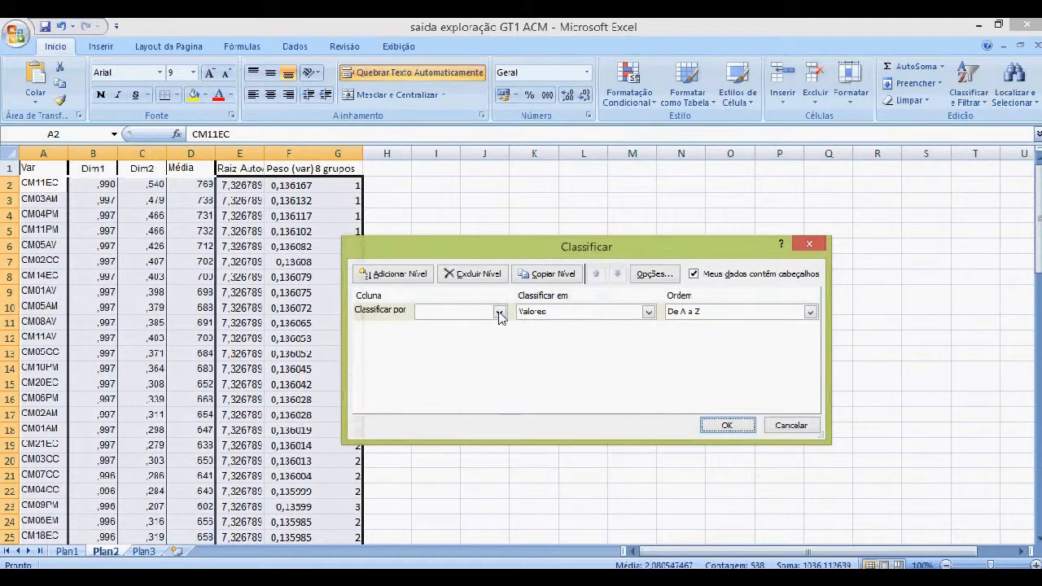
pyautogui.click(498, 312)
pyautogui.click(420, 386)
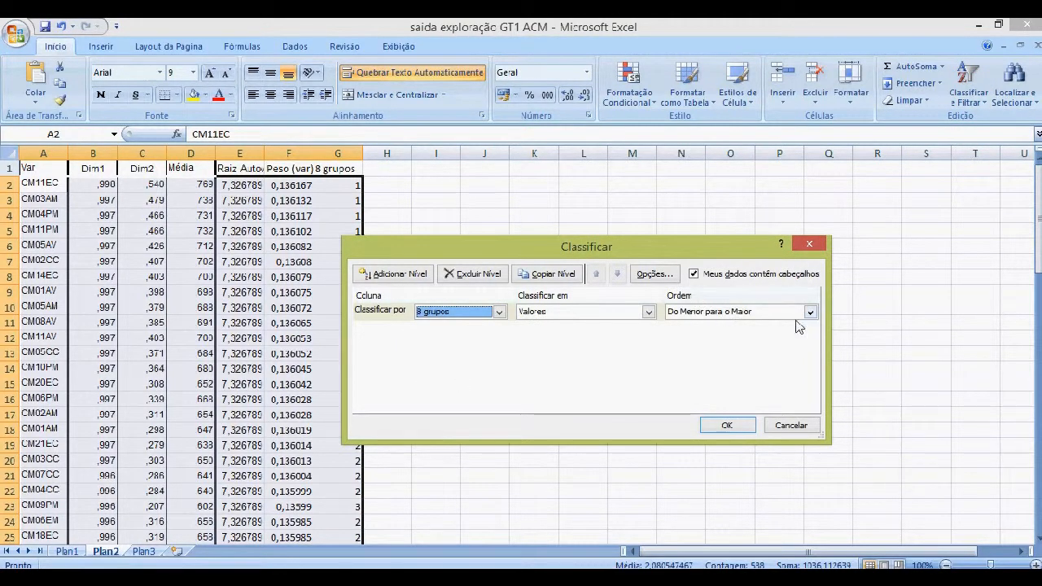
pyautogui.click(727, 426)
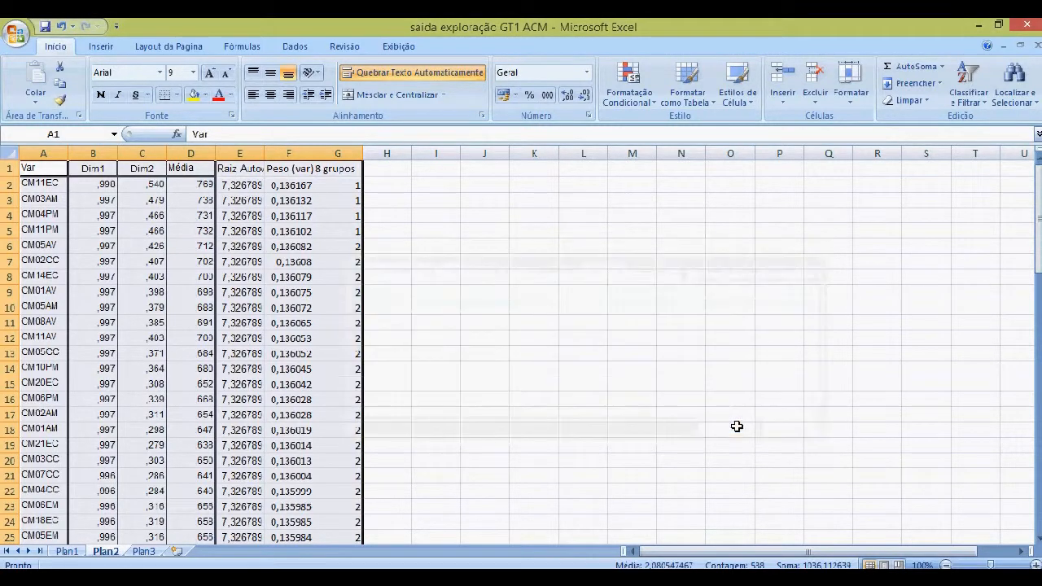
# Step: Examine the sorted group memberships and weights in Plan2 against the Estatistica/Valor summary table in Plan1
pyautogui.scroll(-20, 356, 207)
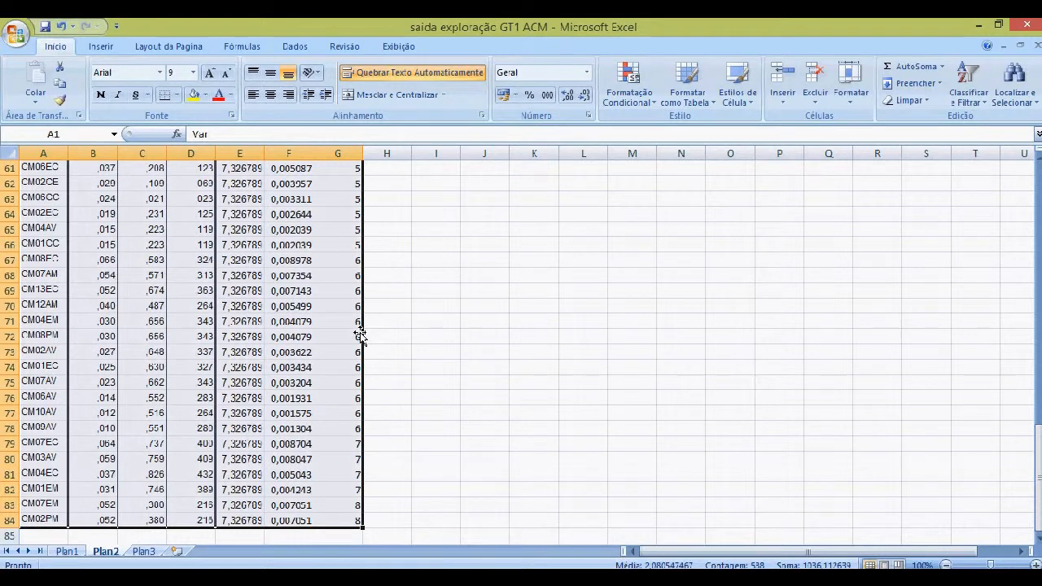
pyautogui.scroll(20, 361, 333)
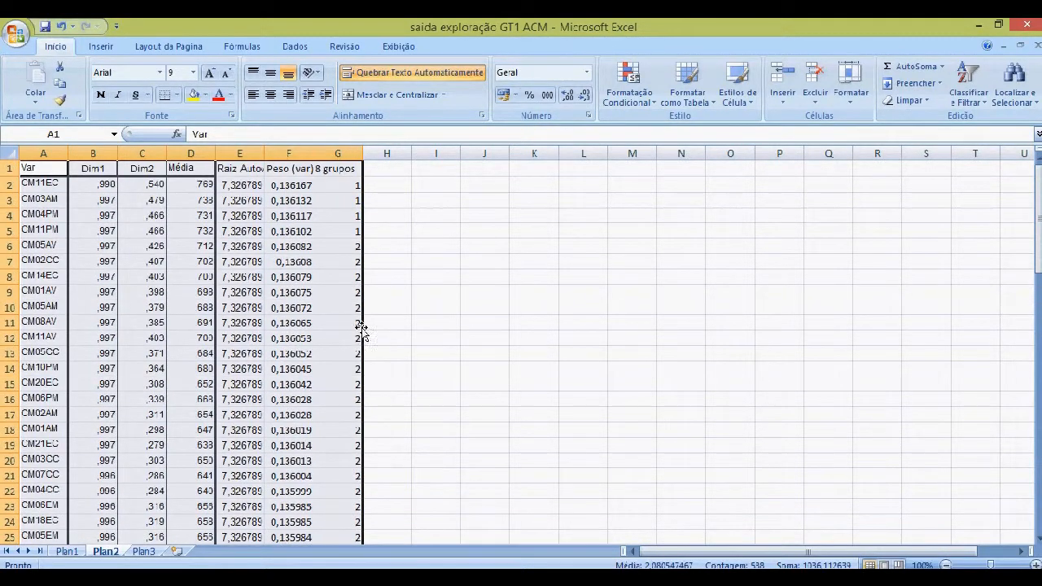
pyautogui.click(478, 239)
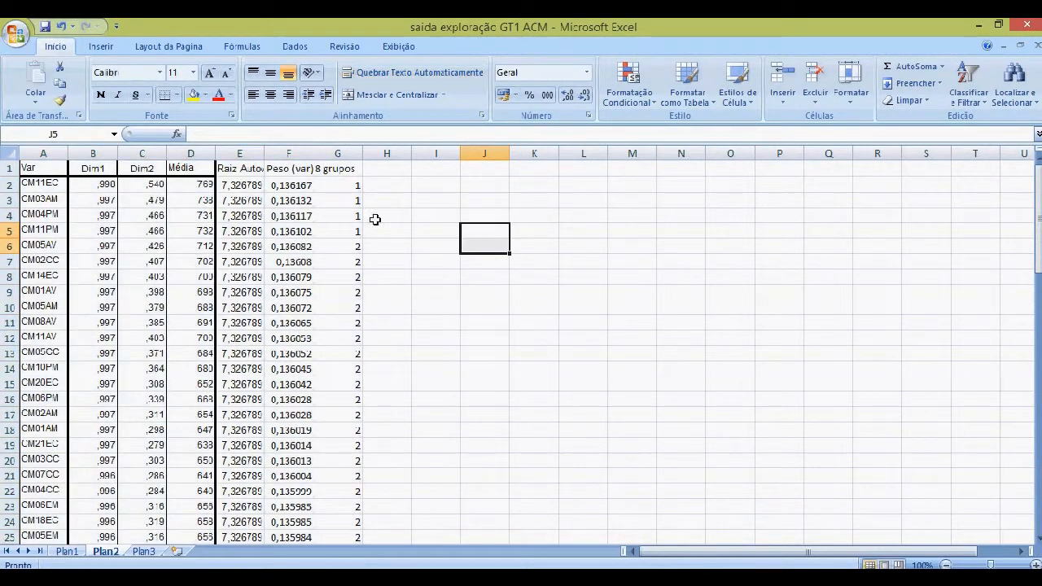
pyautogui.scroll(2, 298, 272)
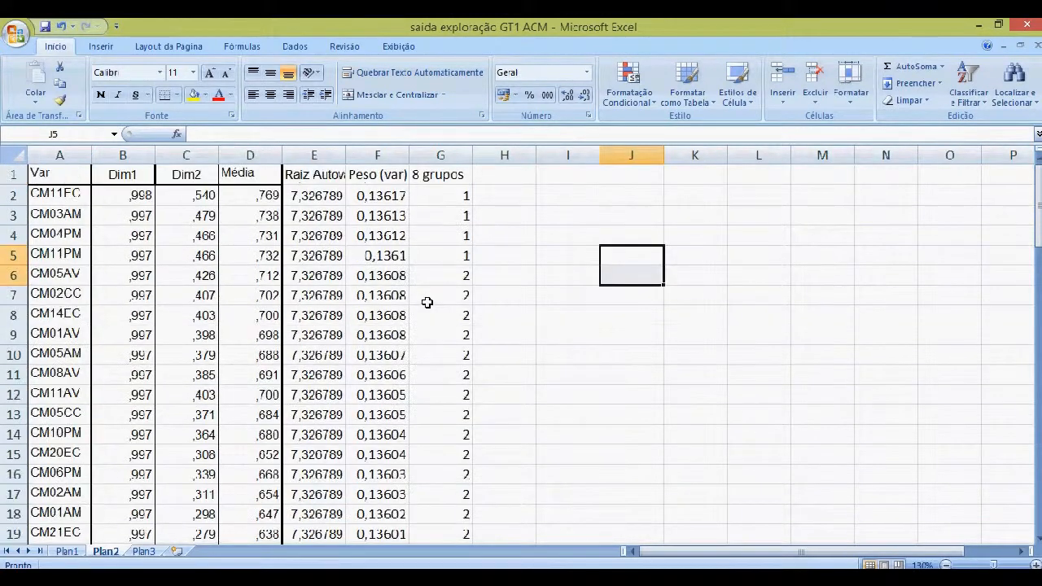
pyautogui.scroll(-5, 431, 298)
pyautogui.scroll(5, 427, 289)
pyautogui.click(67, 552)
pyautogui.scroll(-7, 361, 458)
pyautogui.scroll(3, 567, 266)
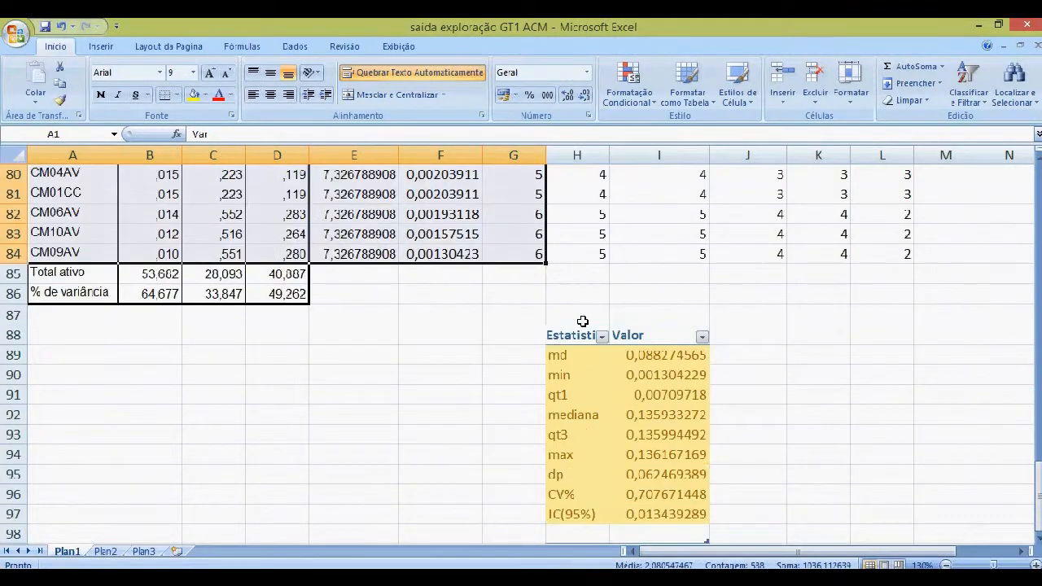
pyautogui.scroll(-1, 550, 336)
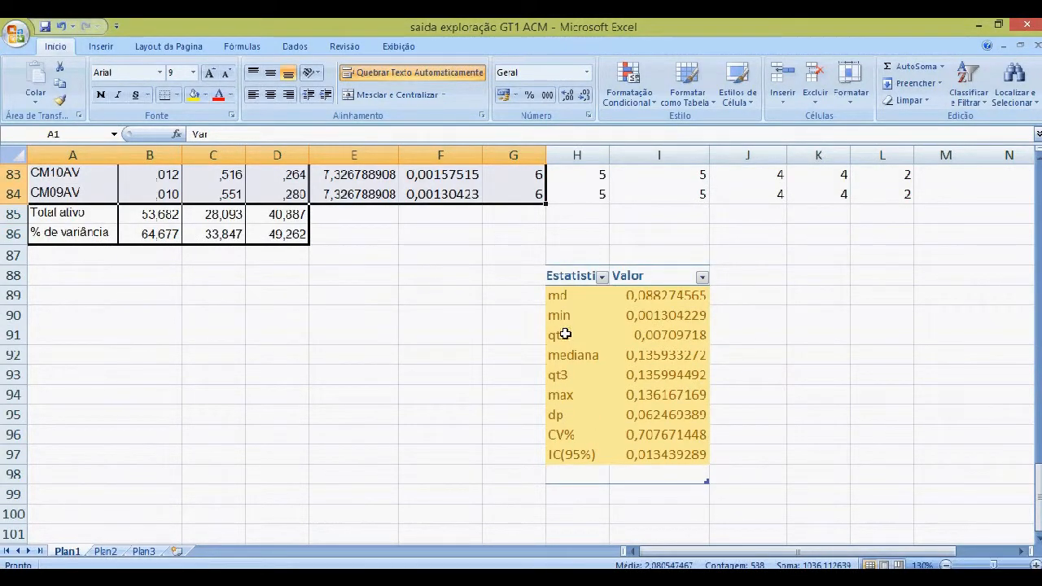
pyautogui.click(104, 552)
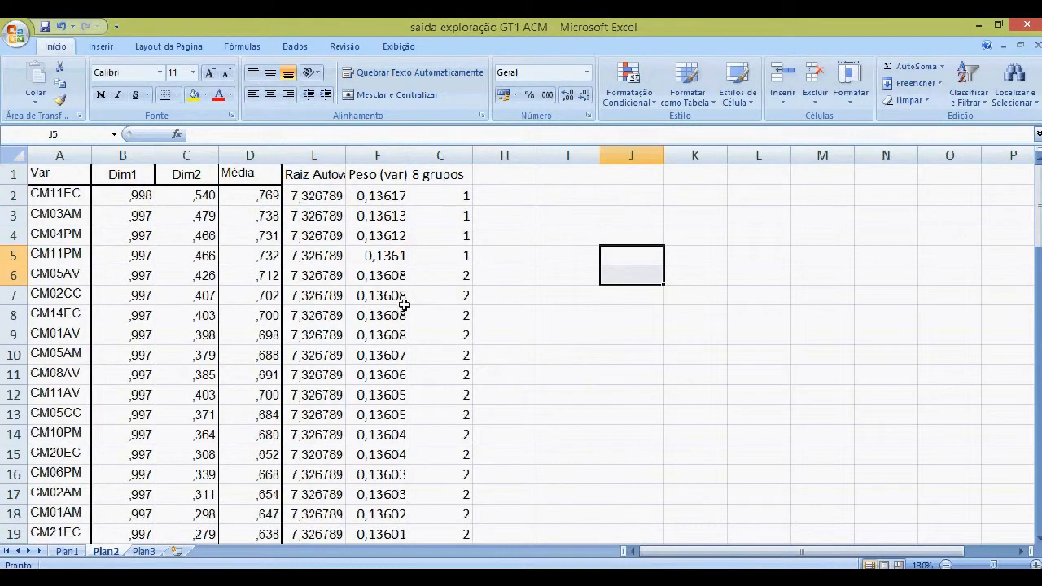
pyautogui.scroll(-20, 389, 249)
pyautogui.scroll(10, 371, 417)
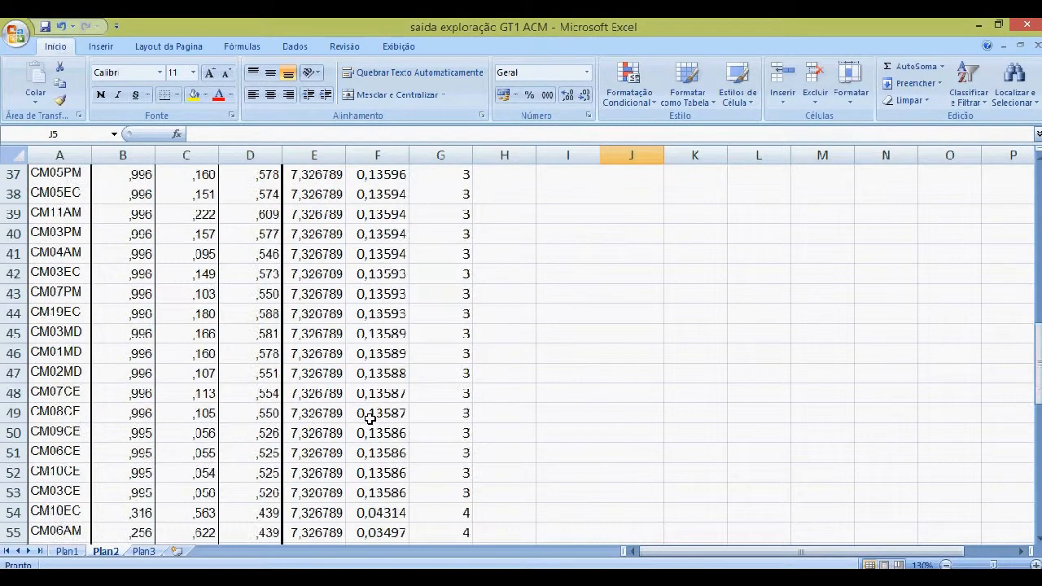
pyautogui.scroll(12, 370, 419)
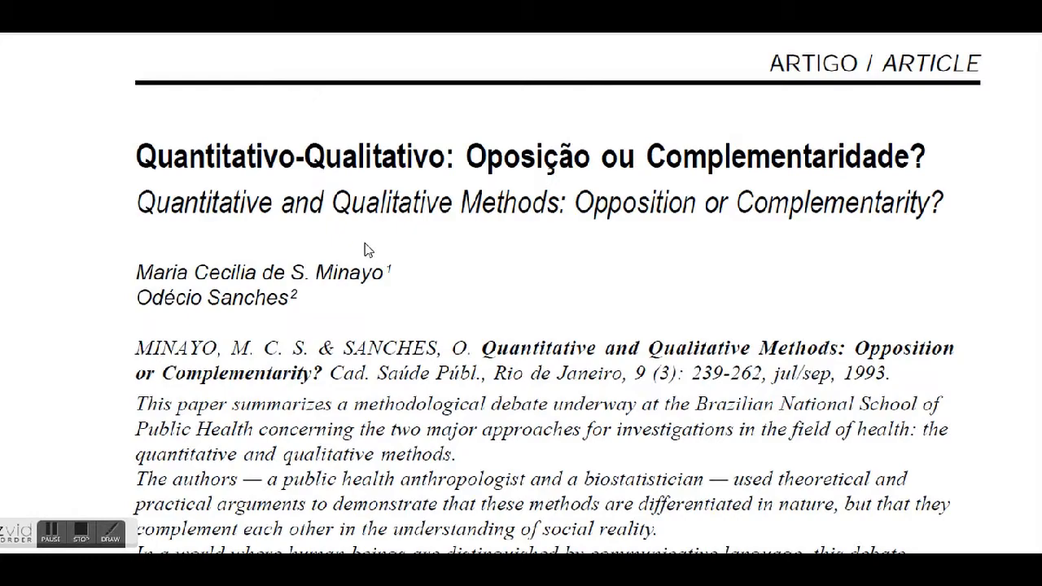
# Step: Skim the article Quantitativo-Qualitativo: Oposição ou Complementaridade? from the abstract to the section on probability theory and statistical inference
pyautogui.scroll(-5, 369, 231)
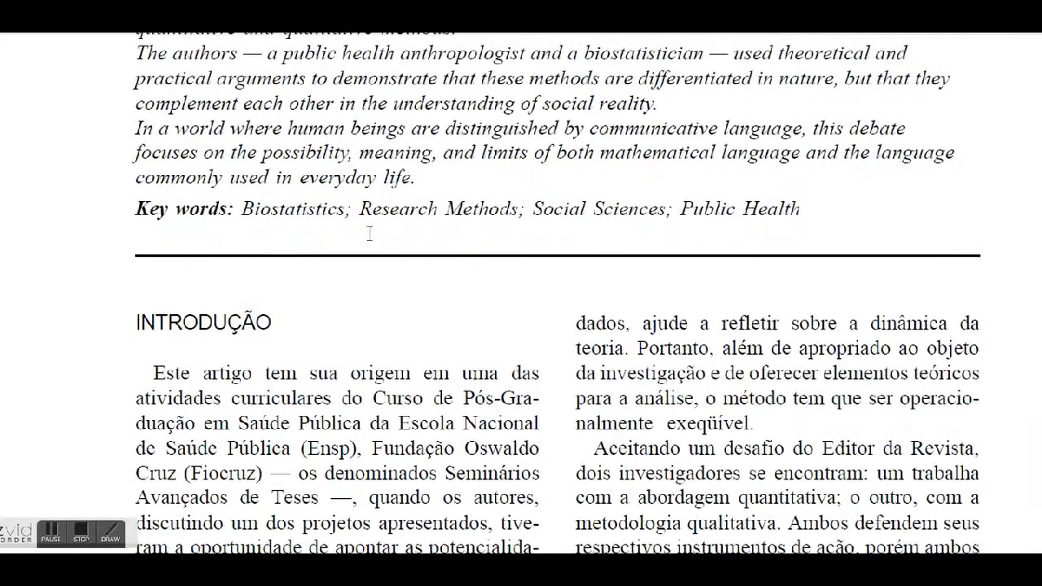
pyautogui.scroll(-5, 370, 231)
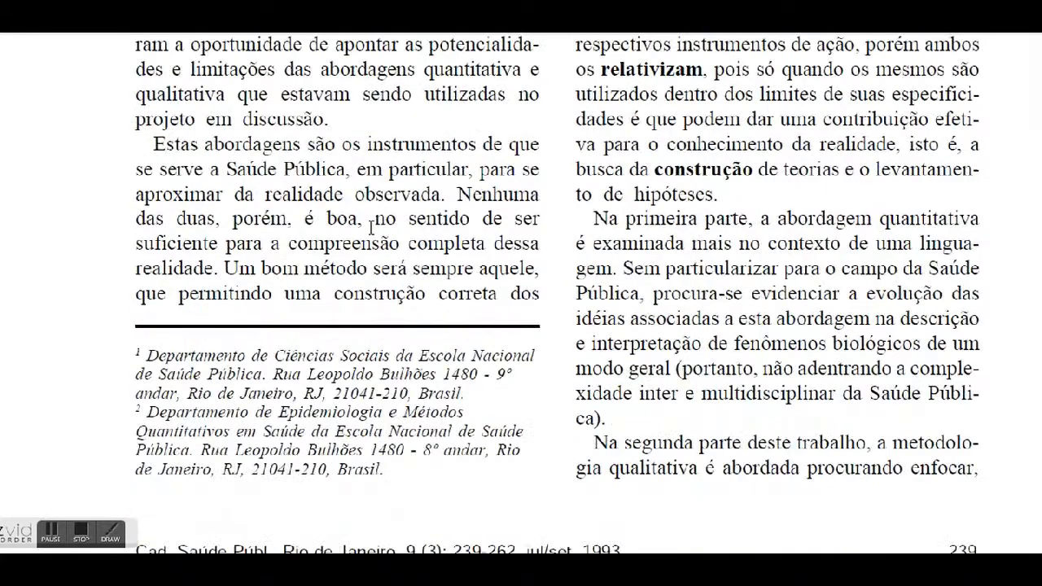
pyautogui.scroll(-10, 369, 225)
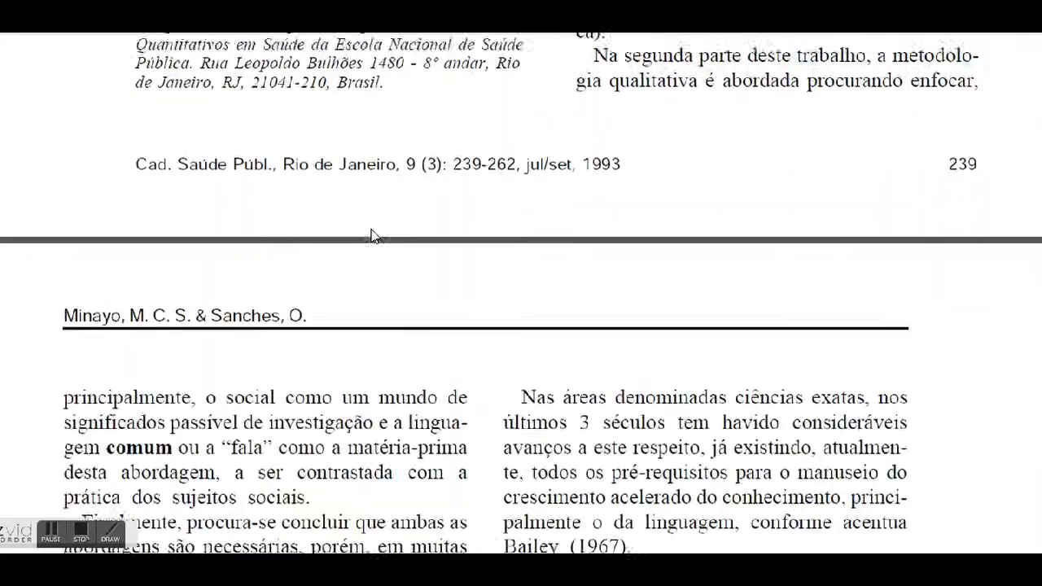
pyautogui.scroll(-4, 371, 231)
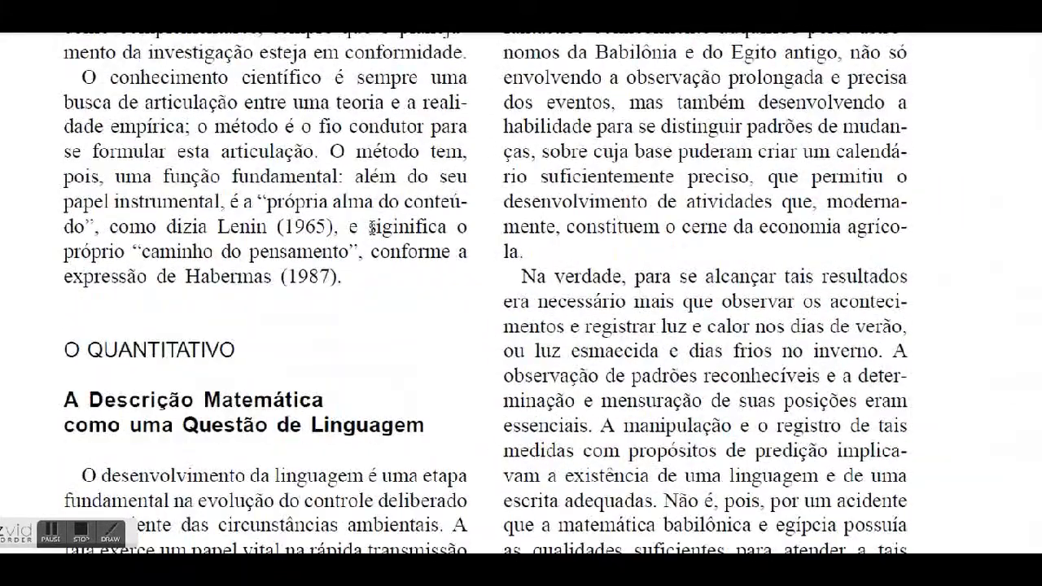
pyautogui.scroll(-2, 371, 228)
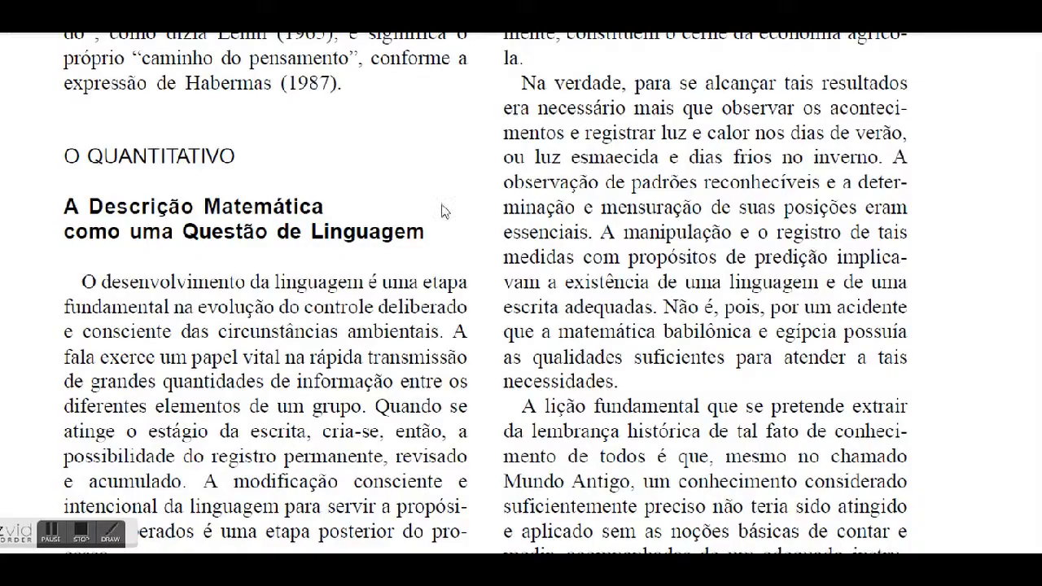
pyautogui.scroll(-12, 440, 205)
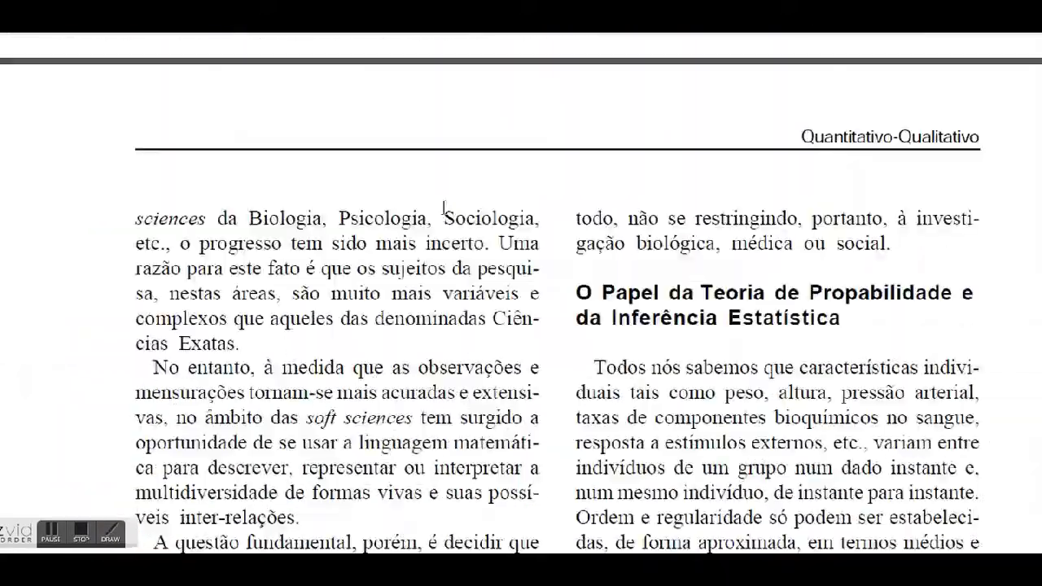
pyautogui.scroll(-13, 868, 151)
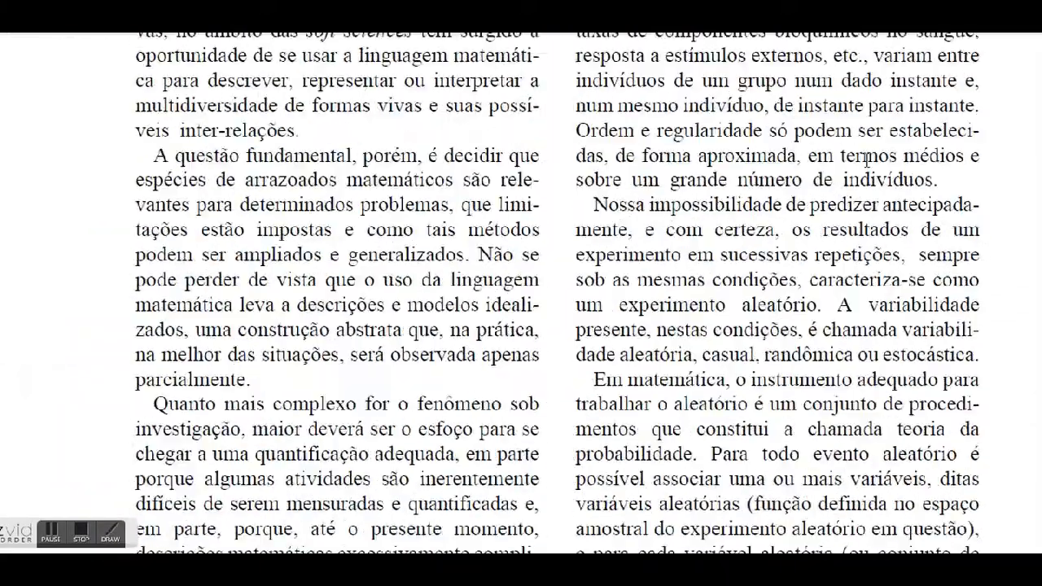
# Step: Skim the article from the statistical inference discussion through the qualitative approach sections to the passage on methods for analysing qualitative material
pyautogui.scroll(-14, 862, 180)
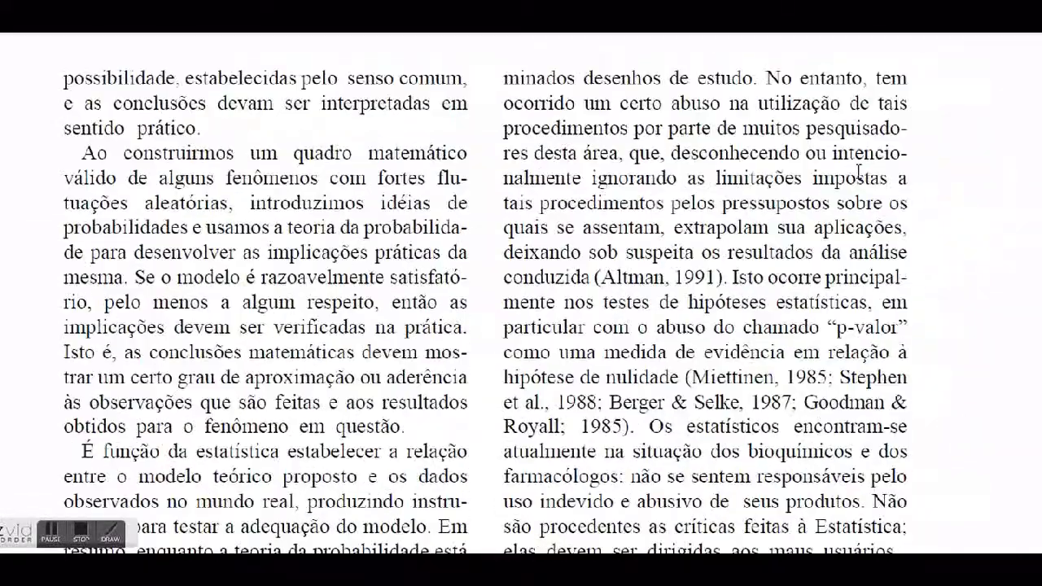
pyautogui.scroll(-3, 850, 168)
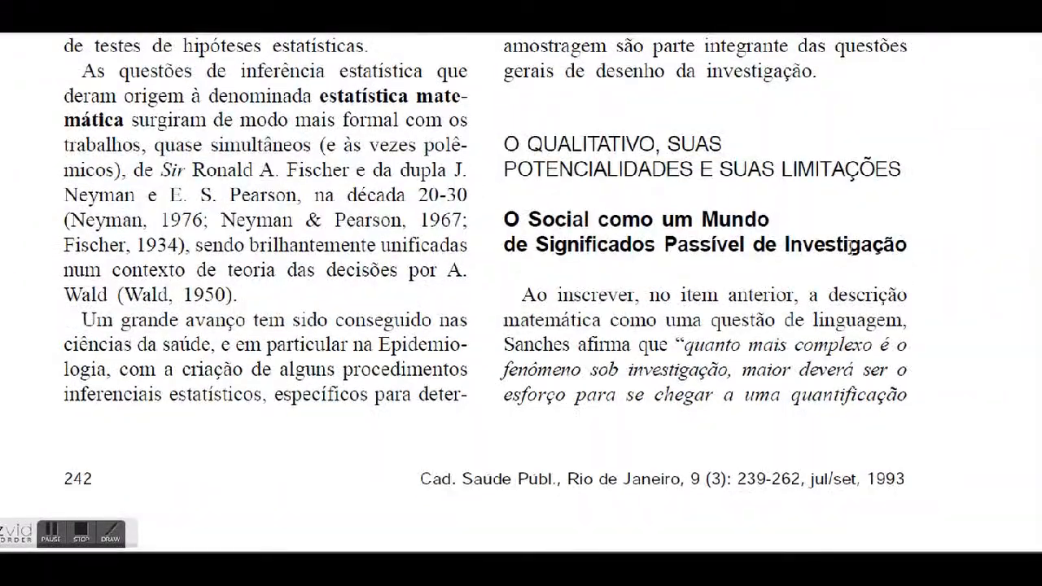
pyautogui.scroll(-7, 849, 247)
pyautogui.scroll(-15, 750, 210)
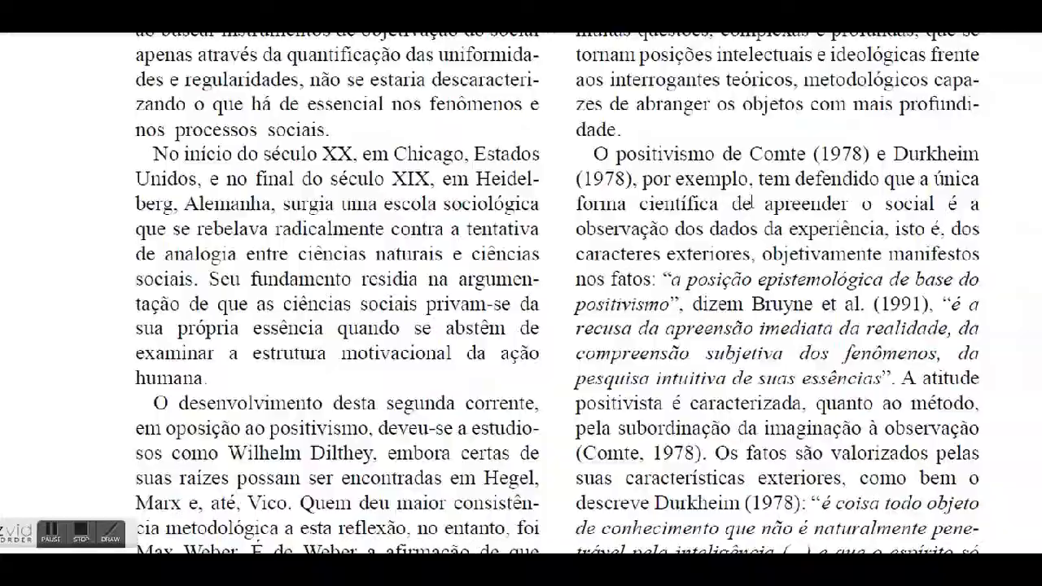
pyautogui.scroll(-20, 750, 200)
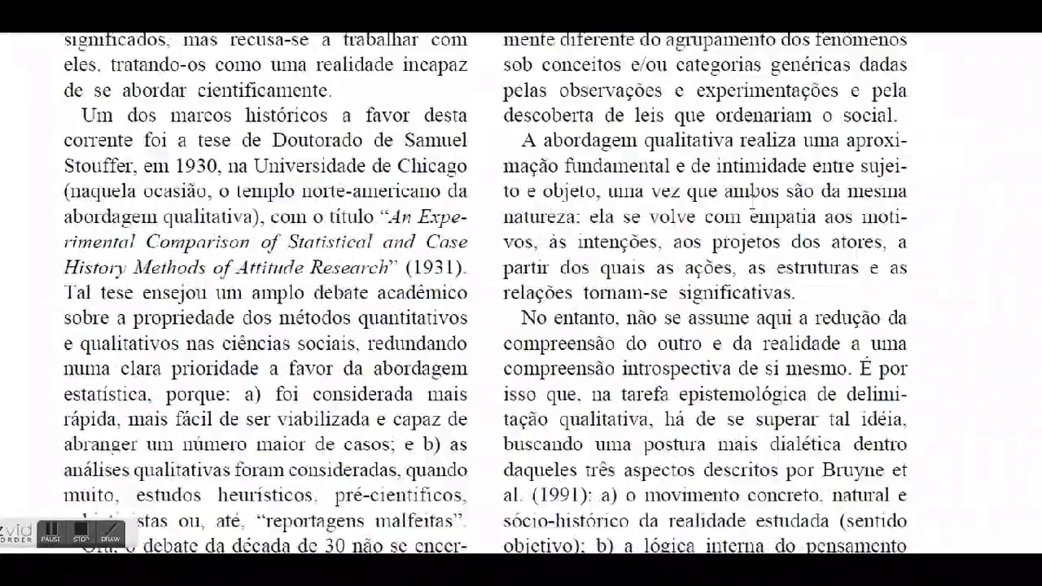
pyautogui.scroll(-20, 749, 198)
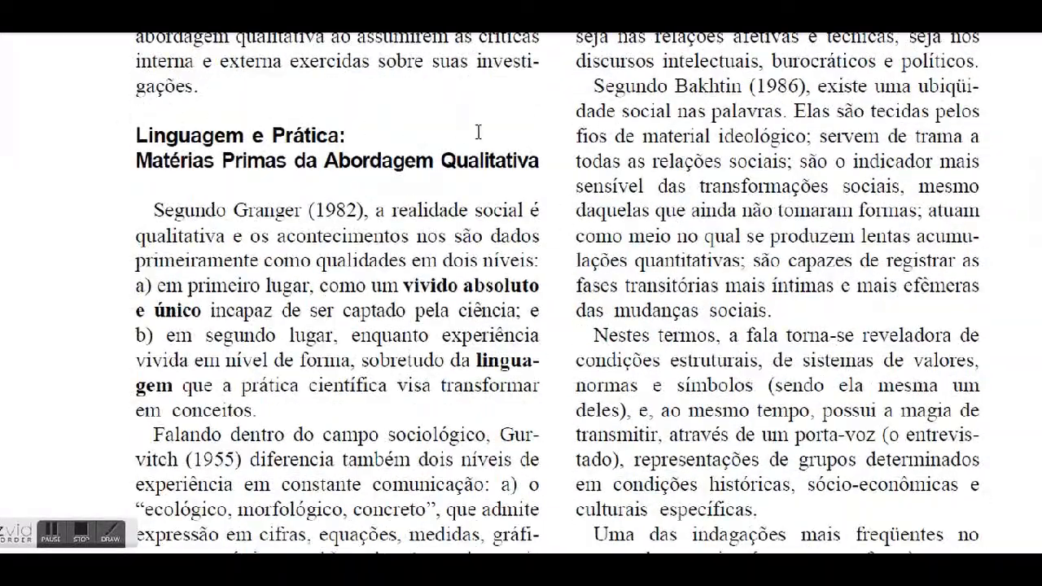
pyautogui.scroll(-20, 558, 147)
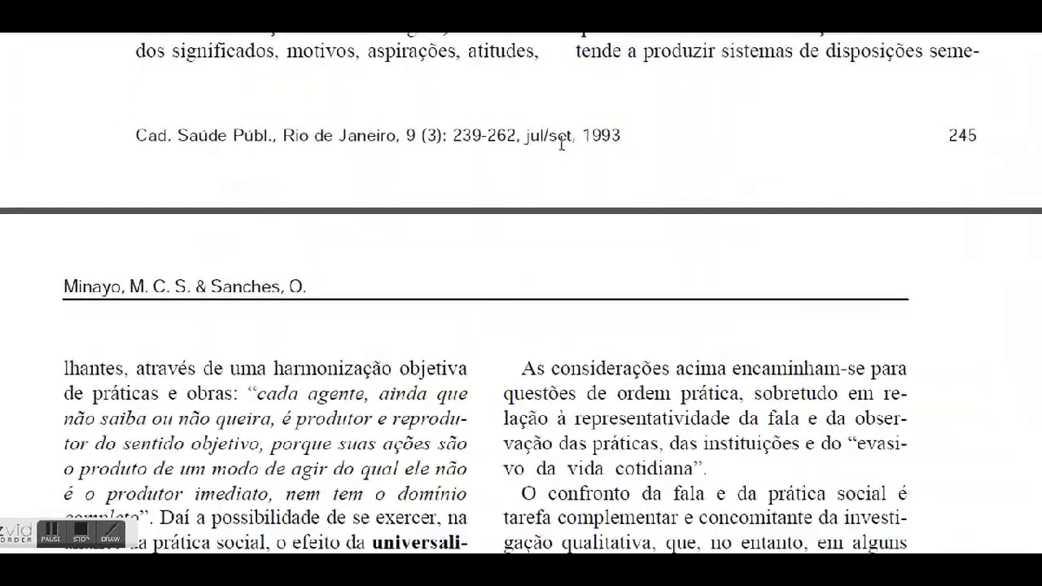
pyautogui.scroll(-15, 565, 145)
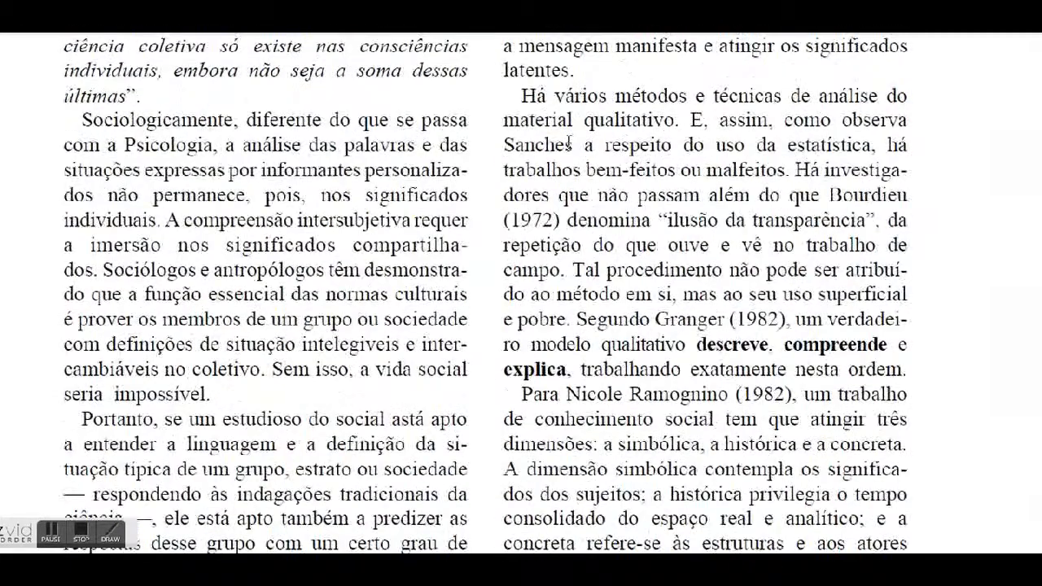
pyautogui.scroll(-1, 569, 144)
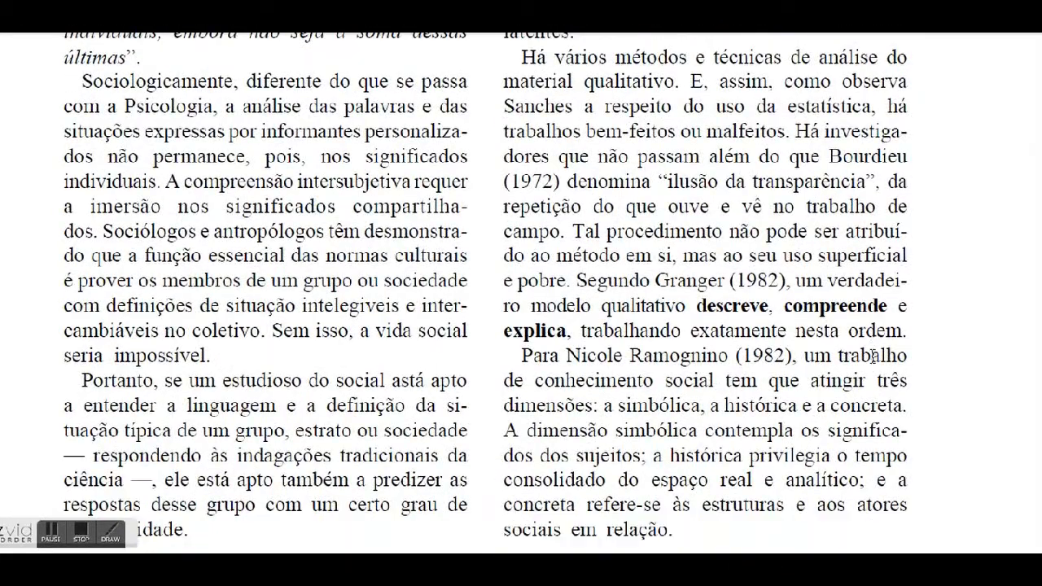